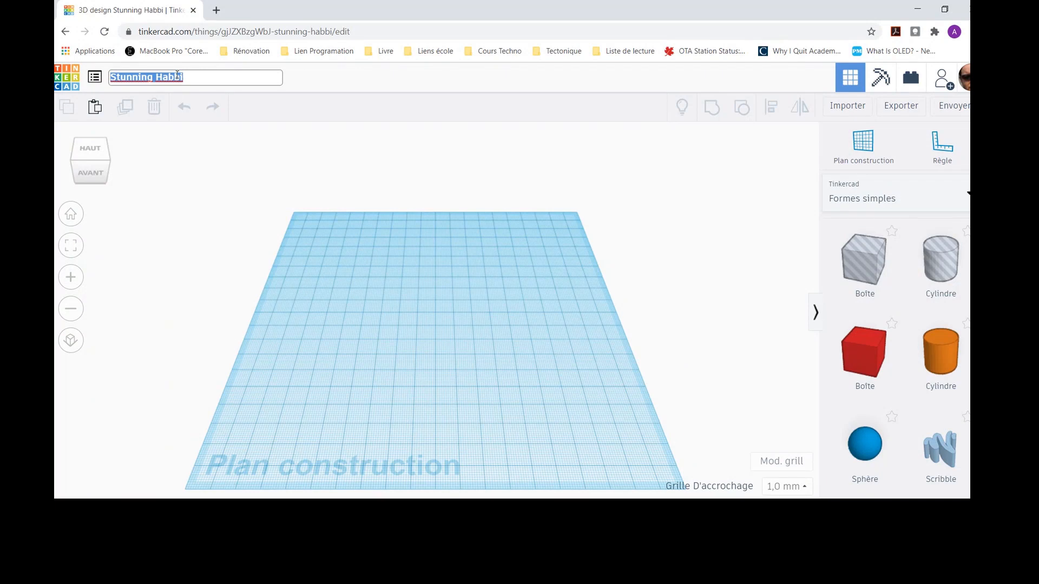
# - Rename the design as "Tour Eiffel - Mon Nom"
pyautogui.write('Tour Eiffe')
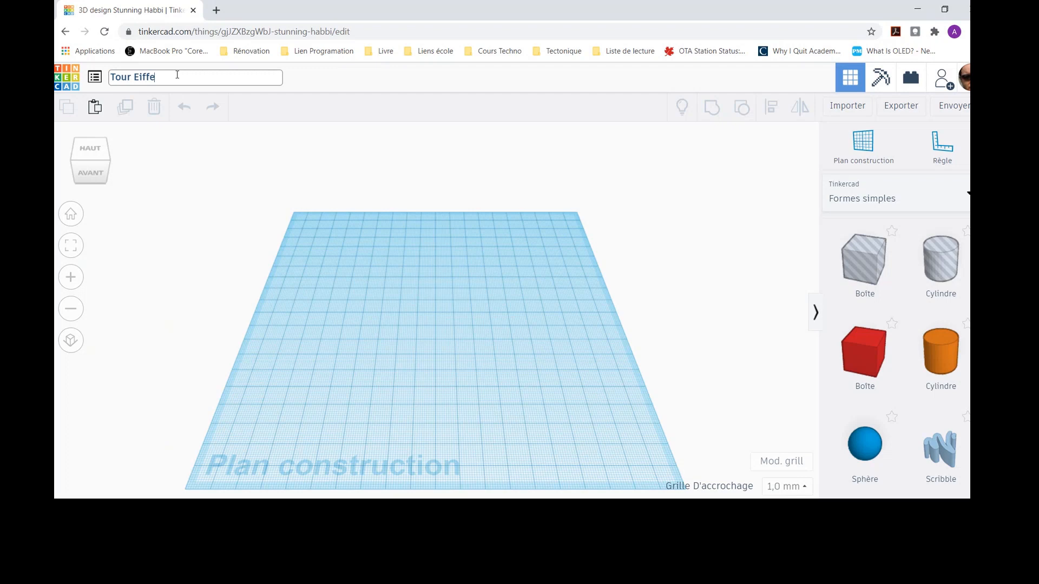
pyautogui.write('l - Mon Nom')
pyautogui.click(369, 167)
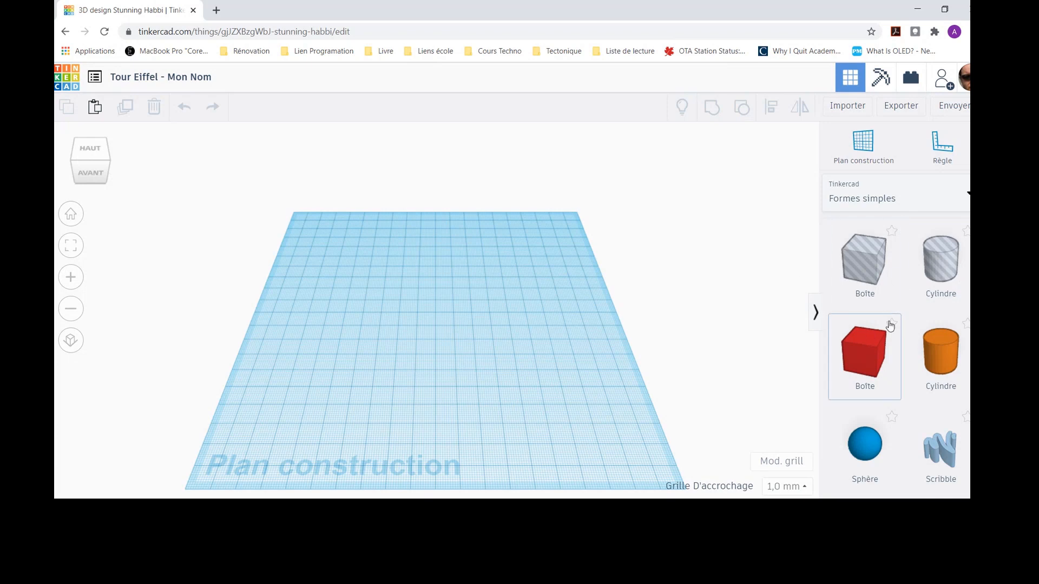
# - Place a pyramid near the middle of the workplane and enlarge its base to 60 by 60 mm
pyautogui.scroll(-6, 894, 325)
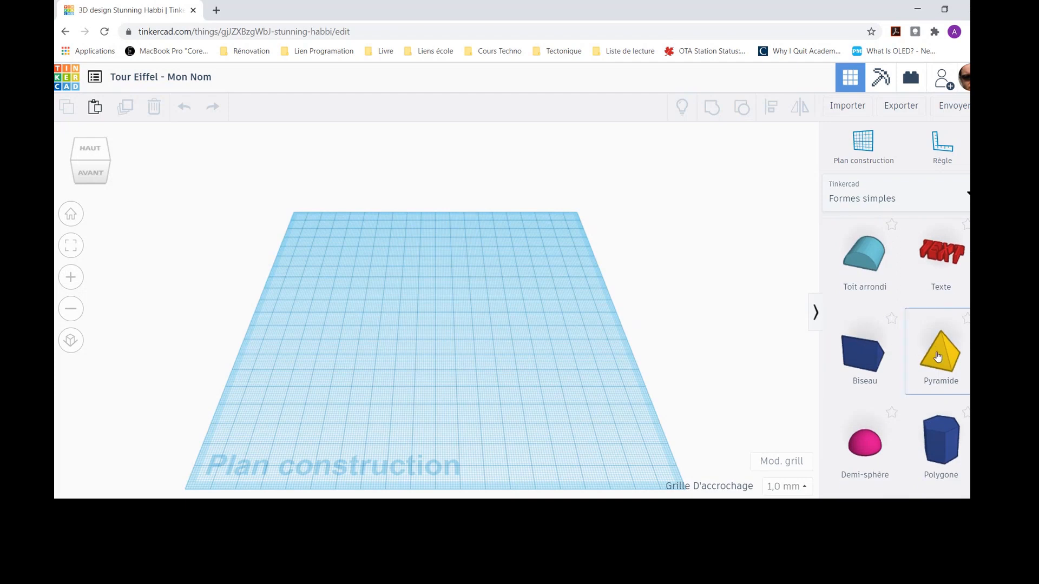
pyautogui.moveTo(909, 353); pyautogui.dragTo(415, 356)
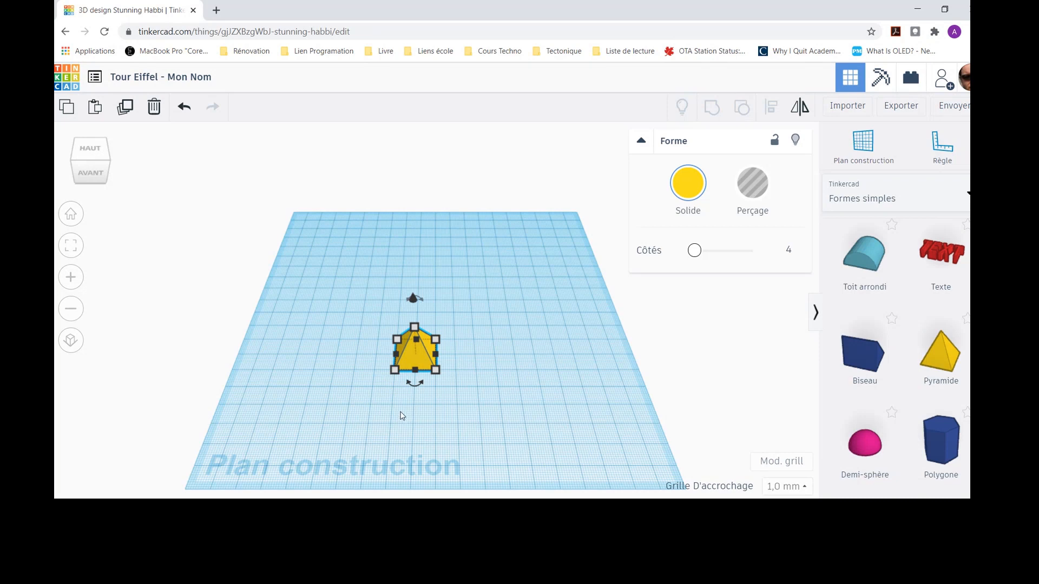
pyautogui.scroll(1, 398, 418)
pyautogui.scroll(5, 398, 418)
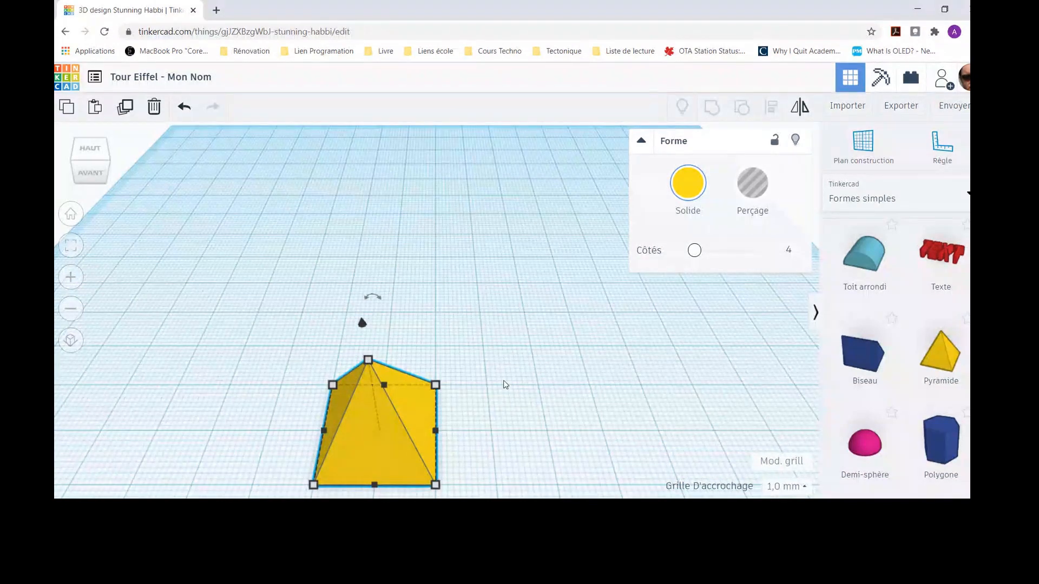
pyautogui.moveTo(503, 385); pyautogui.dragTo(485, 350, button='right')
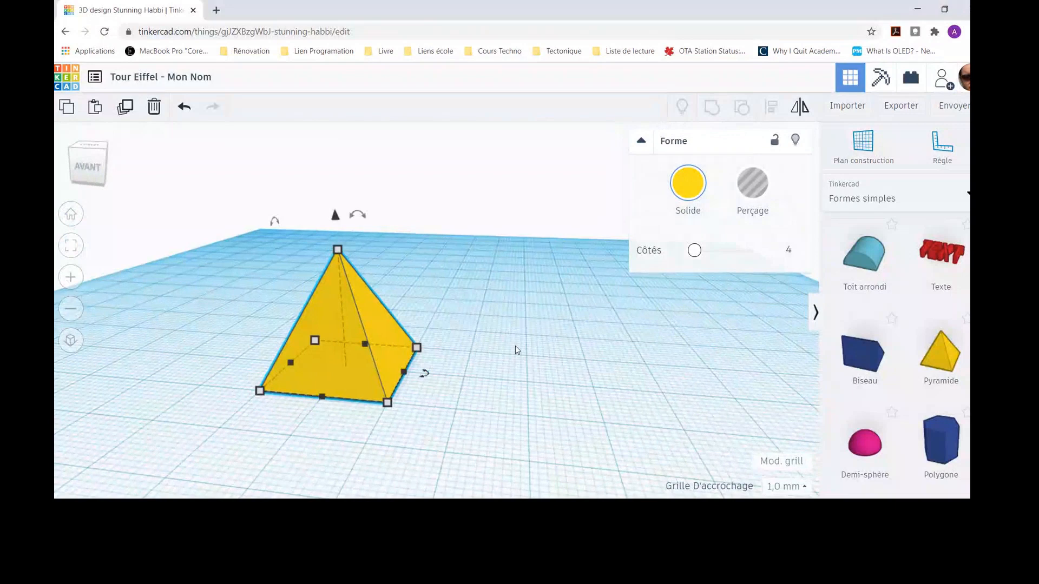
pyautogui.moveTo(515, 350); pyautogui.dragTo(578, 326, button='right')
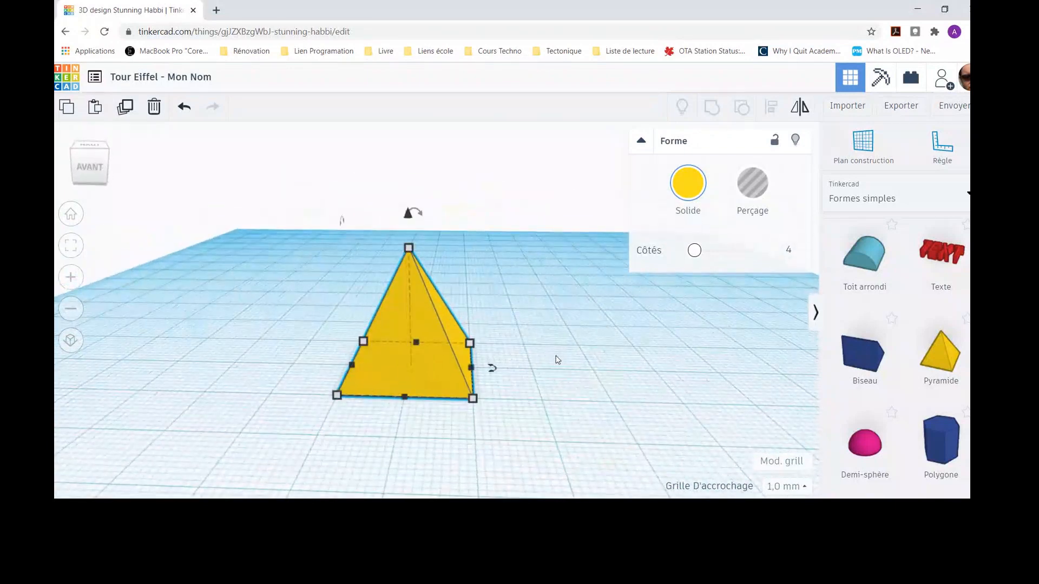
pyautogui.moveTo(546, 373)
pyautogui.mouseDown(button='right')
pyautogui.moveTo(535, 355)
pyautogui.moveTo(542, 373)
pyautogui.moveTo(538, 262)
pyautogui.moveTo(526, 329)
pyautogui.moveTo(370, 319)
pyautogui.moveTo(518, 332)
pyautogui.moveTo(480, 332)
pyautogui.moveTo(519, 394)
pyautogui.moveTo(538, 386)
pyautogui.mouseUp(button='right')
pyautogui.scroll(-2, 538, 385)
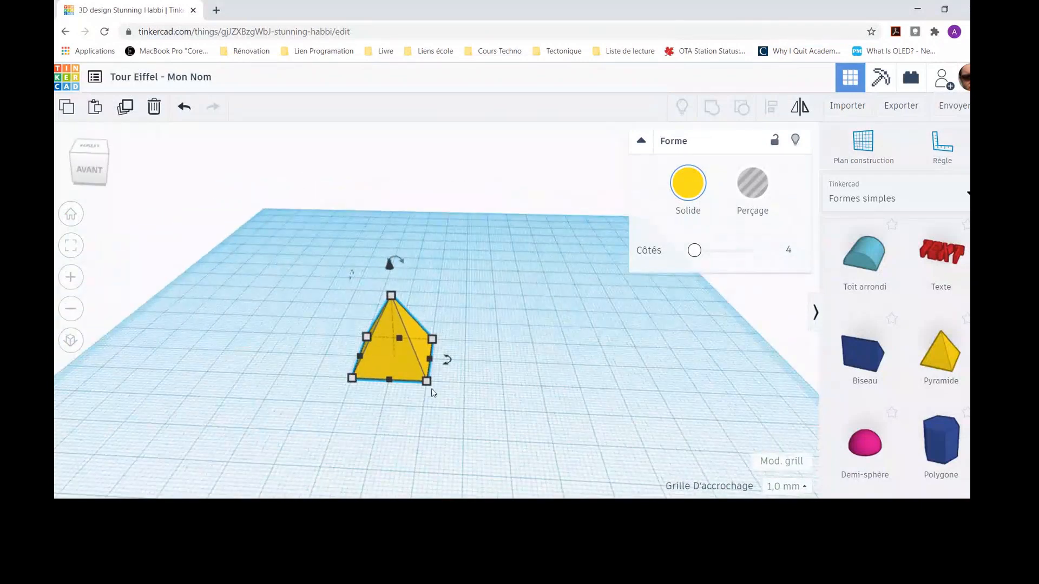
pyautogui.moveTo(427, 382)
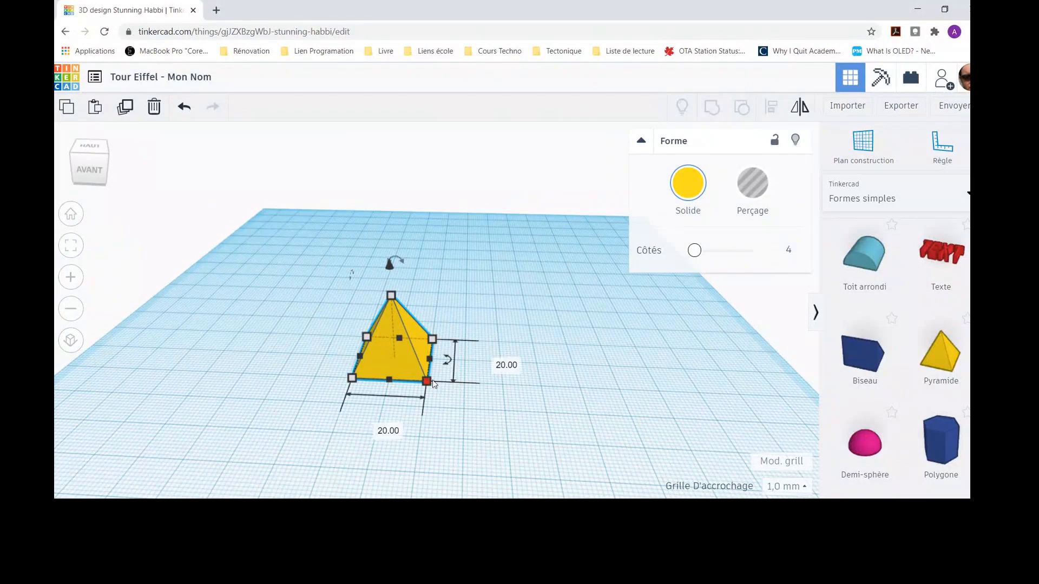
pyautogui.moveTo(426, 385); pyautogui.dragTo(561, 486)
pyautogui.scroll(-2, 562, 485)
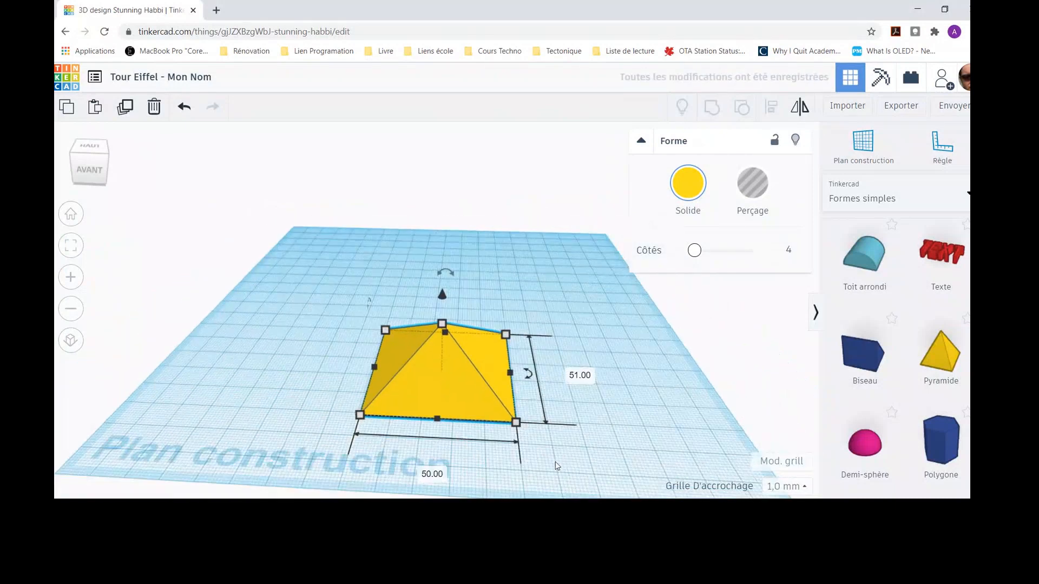
pyautogui.moveTo(522, 427); pyautogui.dragTo(553, 446)
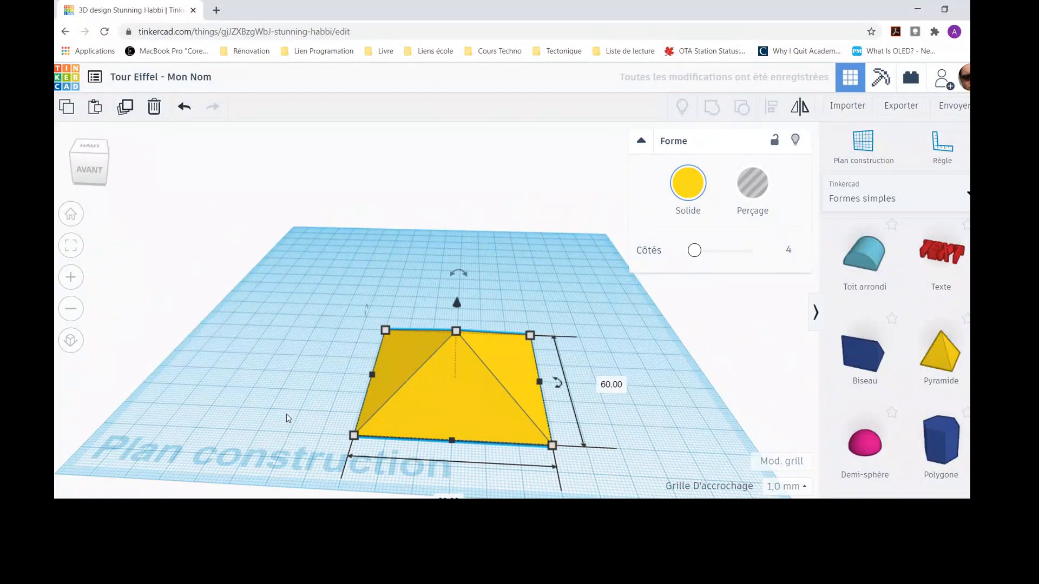
# - Move the pyramid about 41 mm back and 8 mm to the left, near the centre of the workplane
pyautogui.scroll(-2, 287, 417)
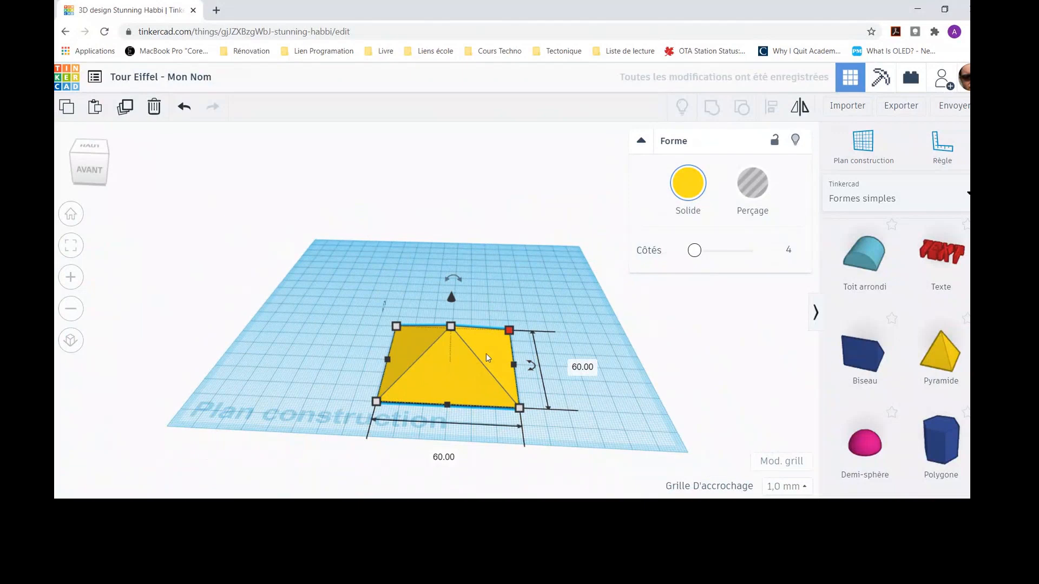
pyautogui.moveTo(452, 367); pyautogui.dragTo(432, 318)
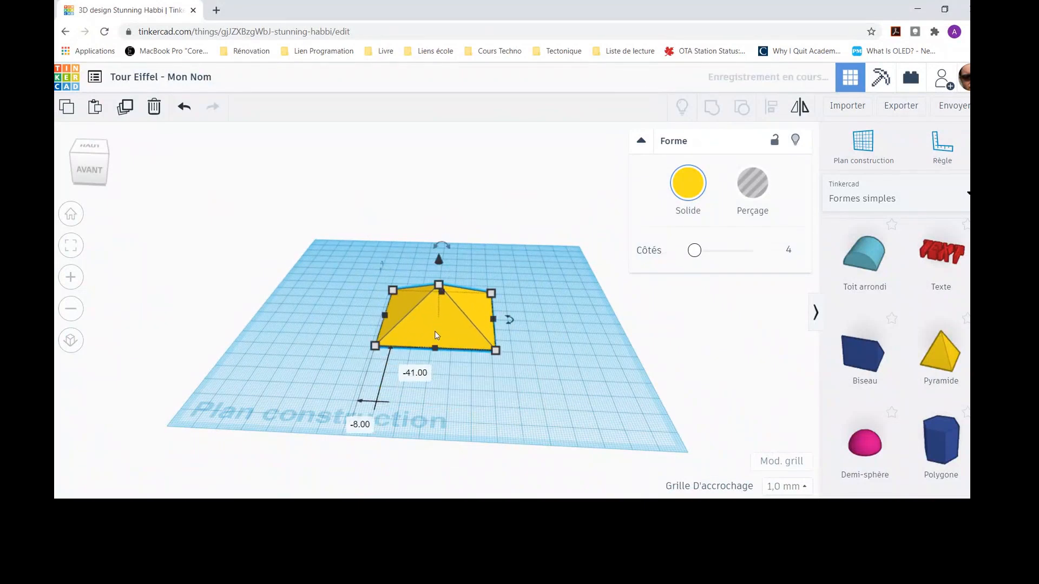
pyautogui.click(489, 445)
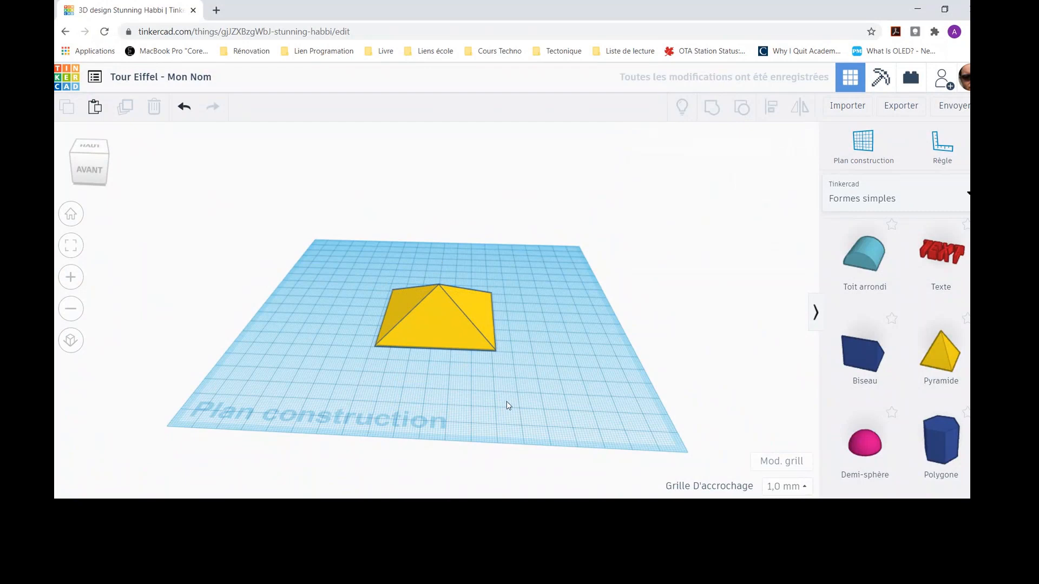
# - Raise the pyramid's height to 120 mm
pyautogui.click(437, 319)
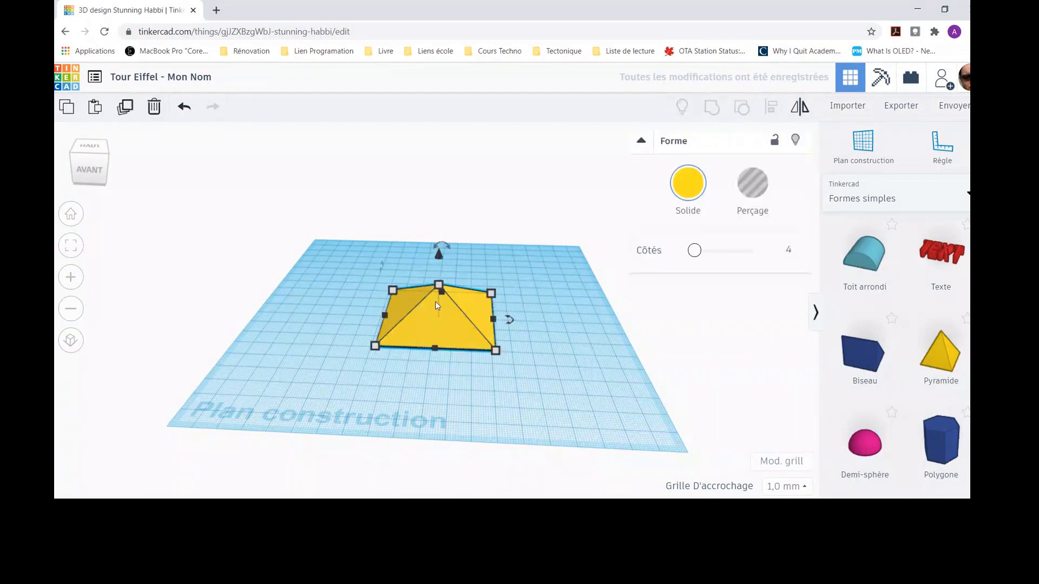
pyautogui.moveTo(384, 401); pyautogui.dragTo(374, 348, button='right')
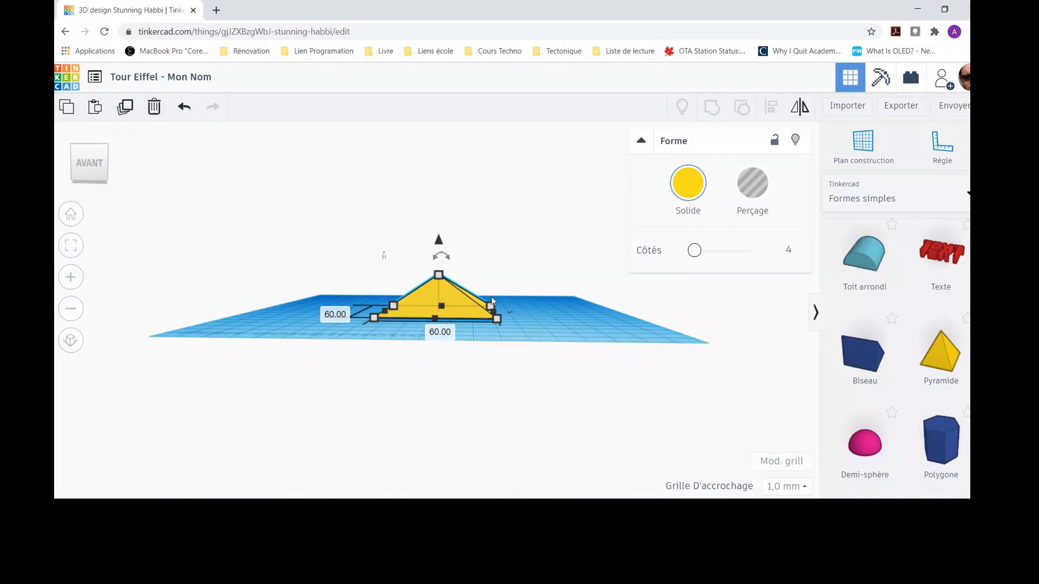
pyautogui.moveTo(363, 337); pyautogui.dragTo(326, 309, button='right')
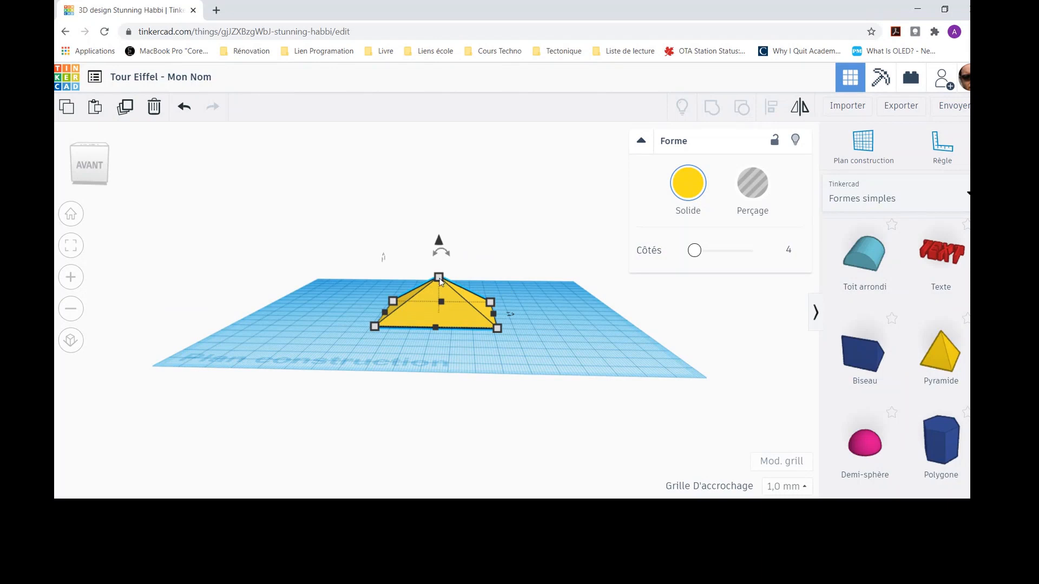
pyautogui.moveTo(439, 278); pyautogui.dragTo(441, 78)
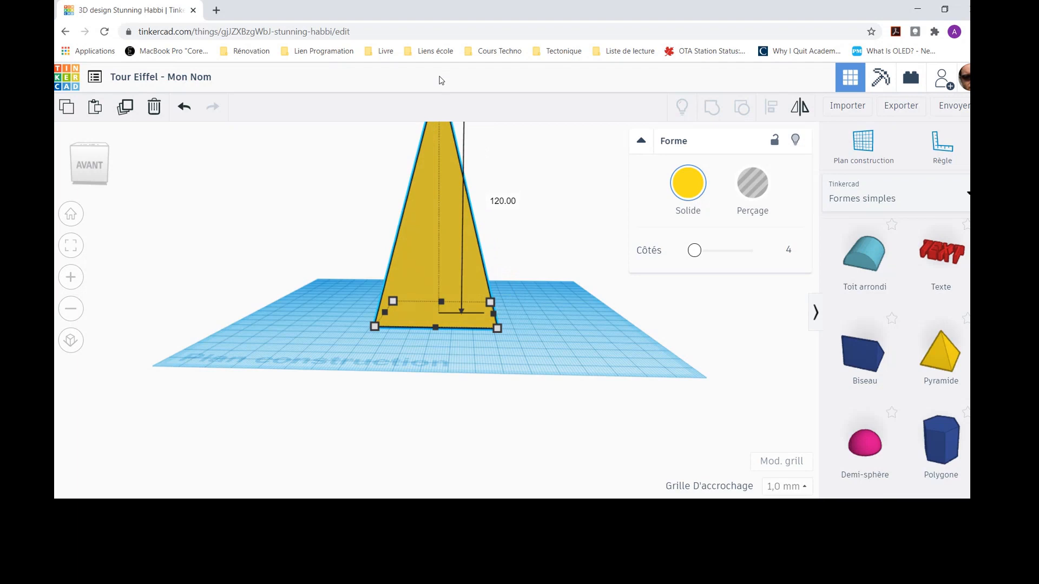
pyautogui.click(337, 248)
# - Switch to PowerPoint to examine the Eiffel Tower reference model, and return to Tinkercad
pyautogui.moveTo(336, 248); pyautogui.dragTo(320, 309, button='right')
pyautogui.moveTo(318, 391); pyautogui.dragTo(328, 350, button='right')
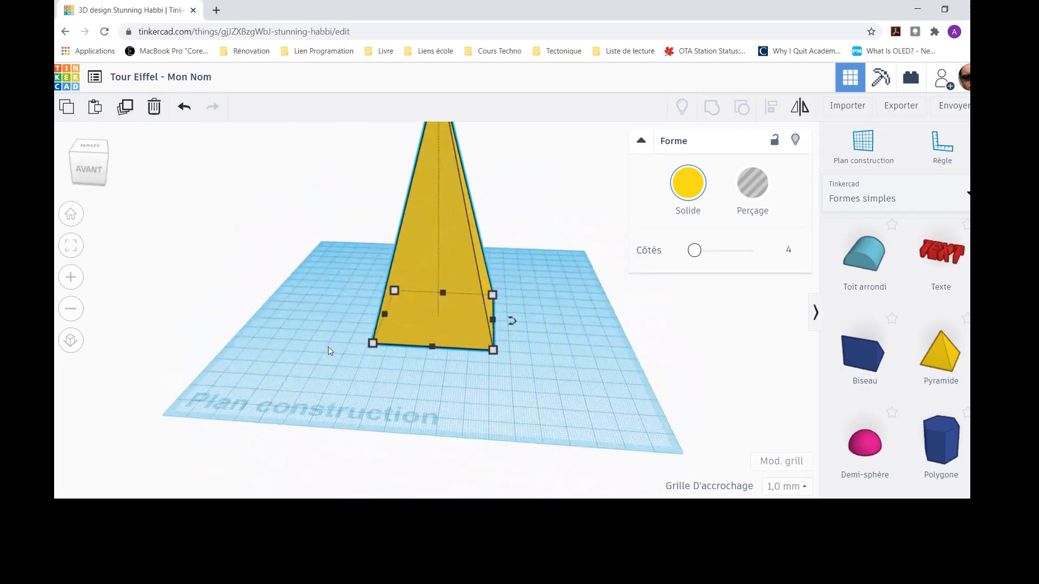
pyautogui.hotkey('alt', 'Tab')
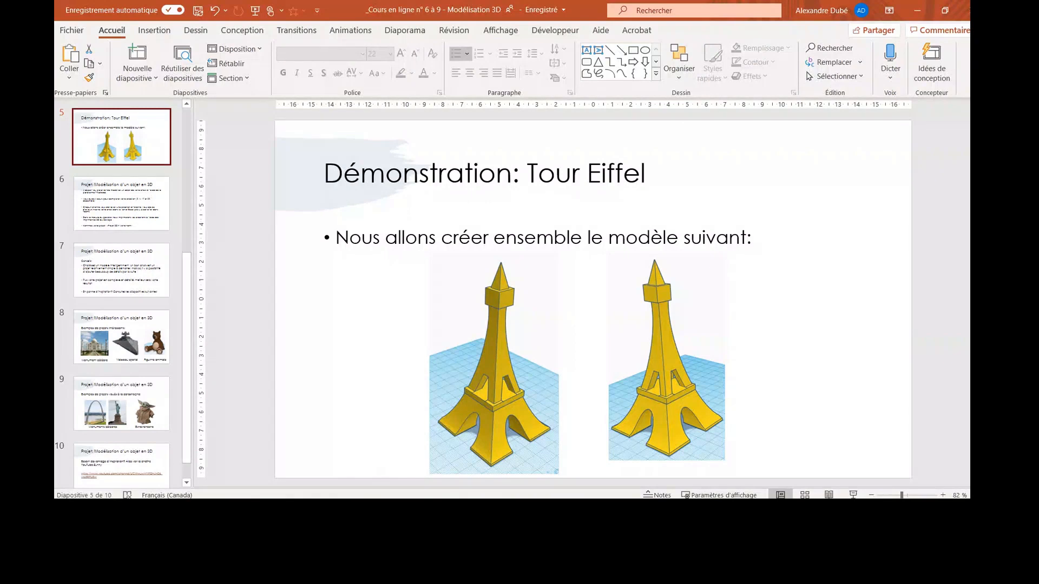
pyautogui.hotkey('alt', 'Tab')
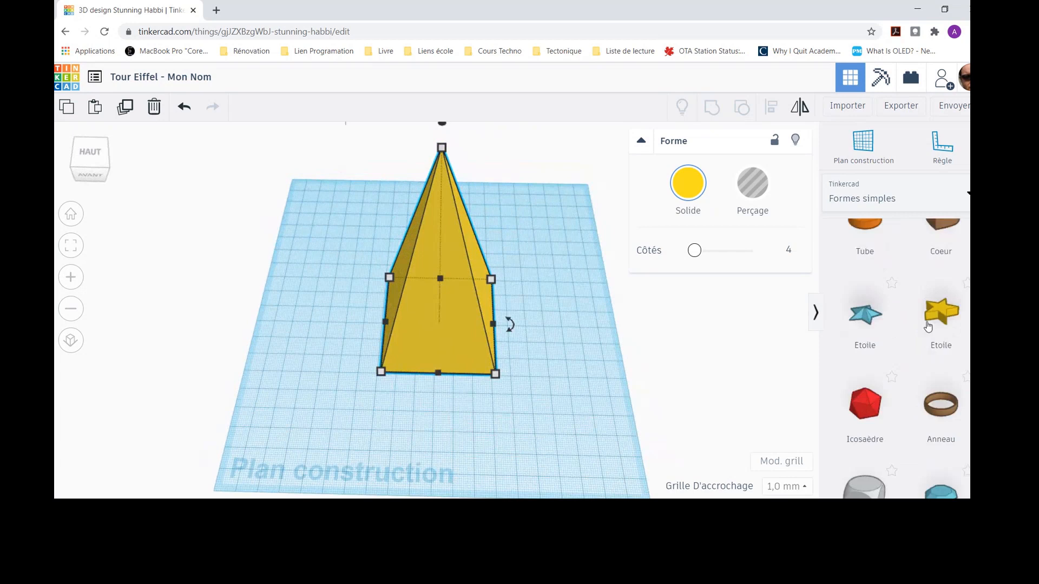
# - Place a solid cylinder on the workplane, to the left of the pyramid
pyautogui.scroll(11, 929, 327)
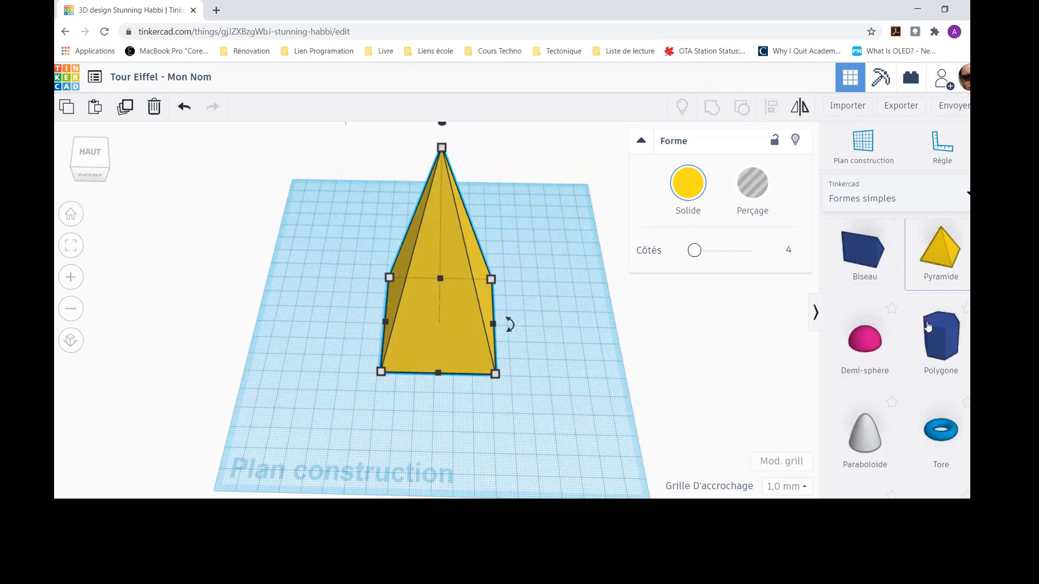
pyautogui.scroll(2, 933, 338)
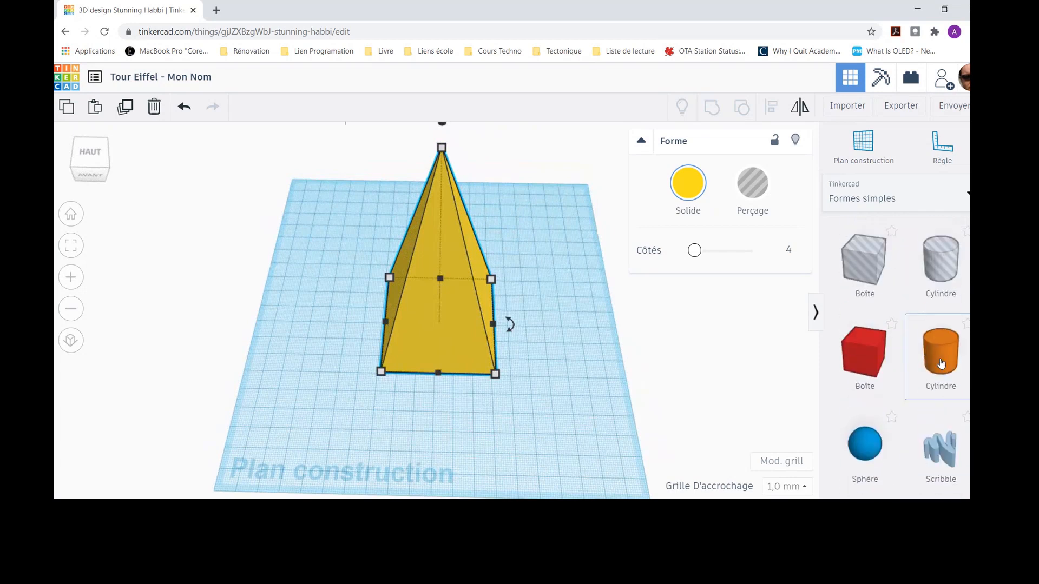
pyautogui.moveTo(940, 364); pyautogui.dragTo(339, 329)
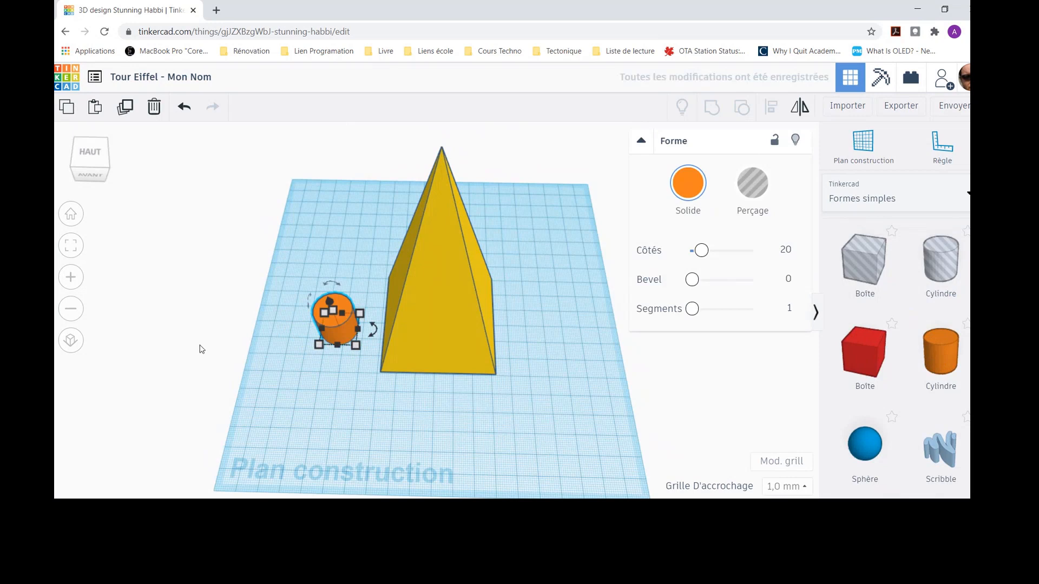
# - Rotate the cylinder onto its side so that its axis runs from front to back
pyautogui.moveTo(200, 348); pyautogui.dragTo(375, 303, button='right')
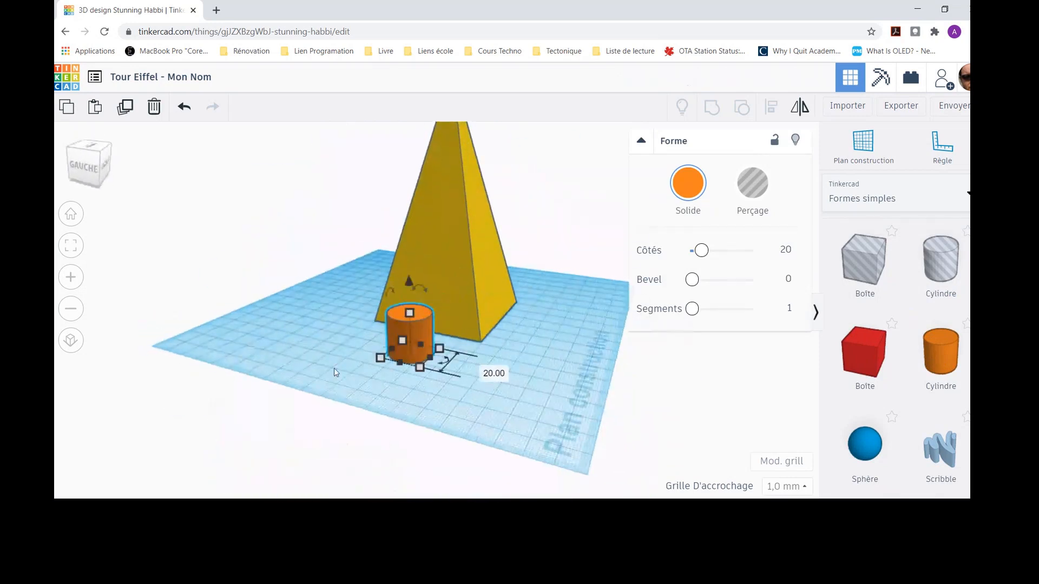
pyautogui.moveTo(333, 368); pyautogui.dragTo(363, 365, button='right')
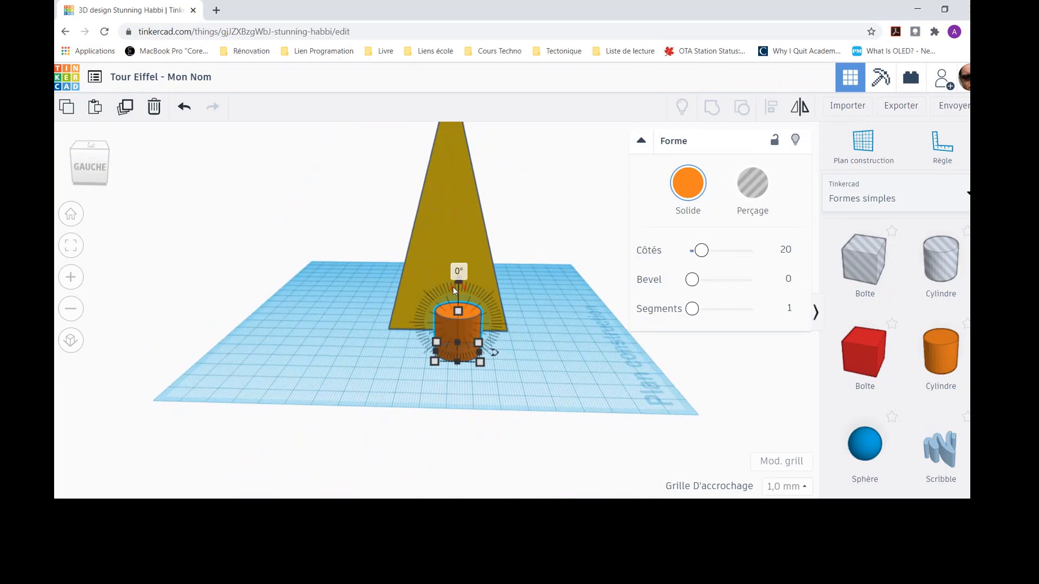
pyautogui.moveTo(464, 294)
pyautogui.moveTo(462, 289); pyautogui.dragTo(491, 328)
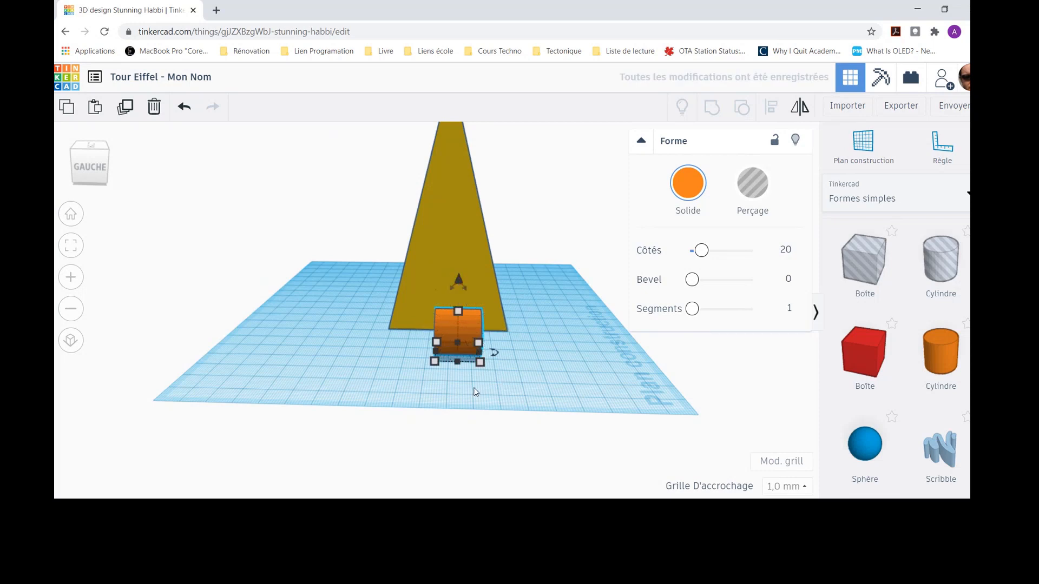
# - Stretch the lying cylinder upward into a tall ellipse, to a height of about 110 mm
pyautogui.moveTo(473, 393); pyautogui.dragTo(401, 385, button='right')
pyautogui.scroll(5, 401, 385)
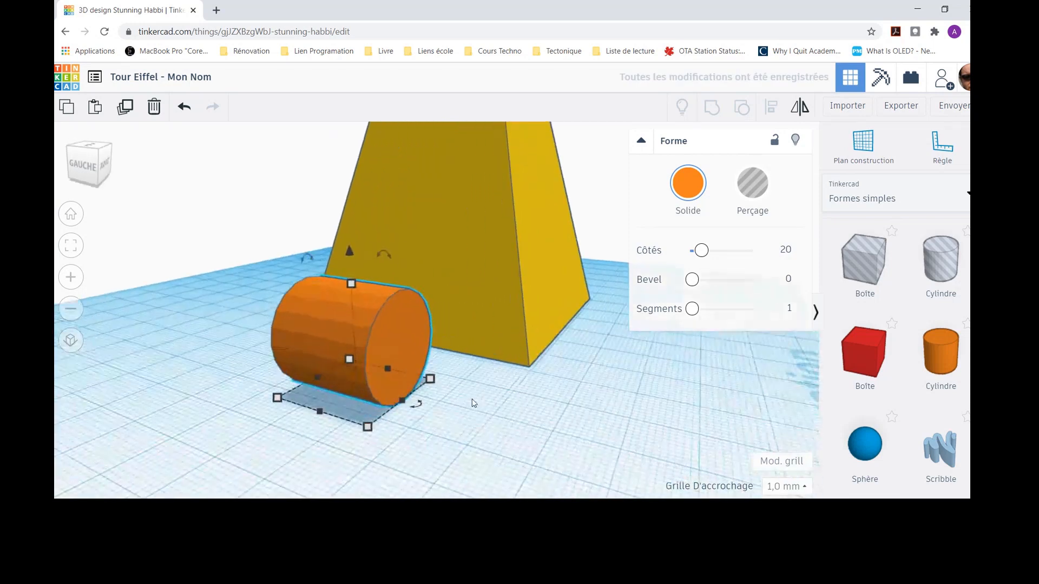
pyautogui.moveTo(481, 410); pyautogui.dragTo(369, 403, button='right')
pyautogui.scroll(-8, 346, 384)
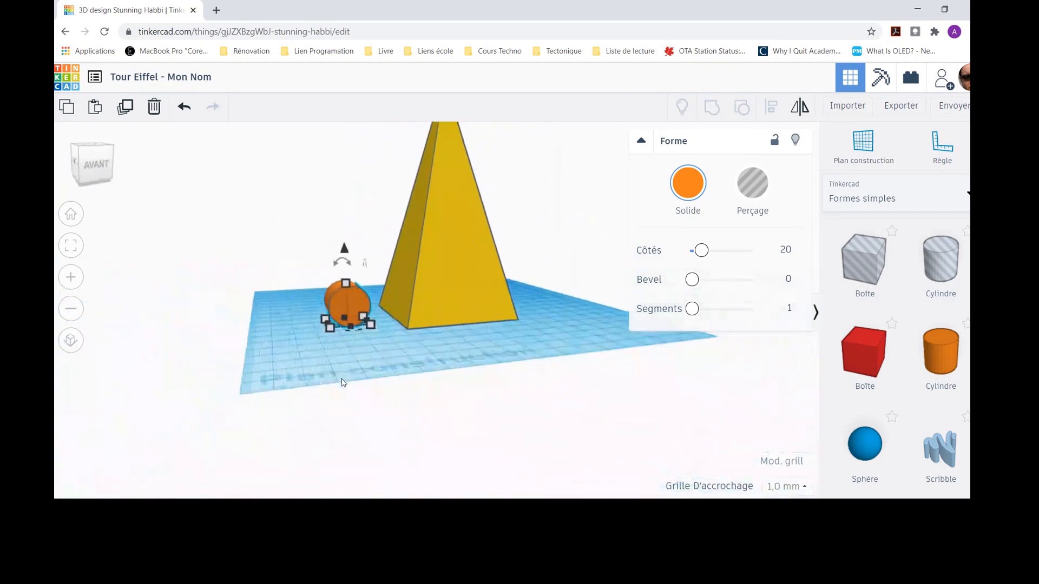
pyautogui.scroll(6, 328, 256)
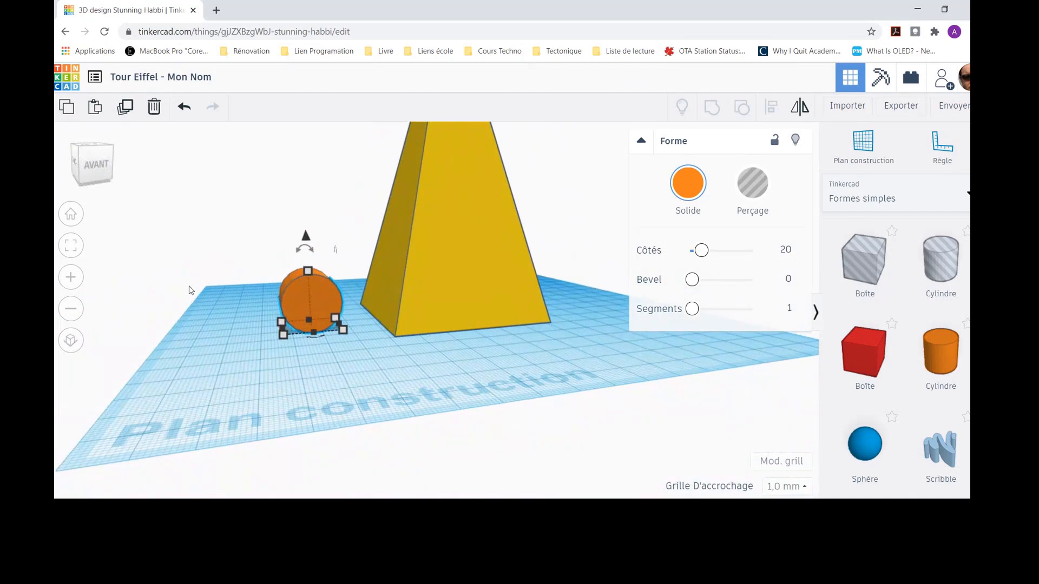
pyautogui.moveTo(210, 203); pyautogui.dragTo(217, 218, button='right')
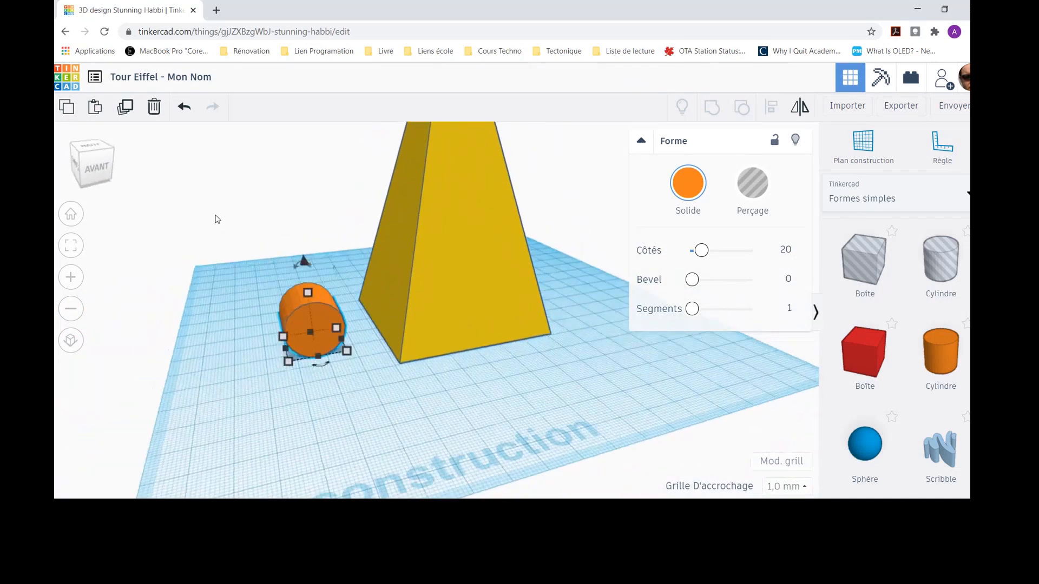
pyautogui.scroll(-3, 265, 209)
pyautogui.scroll(4, 265, 208)
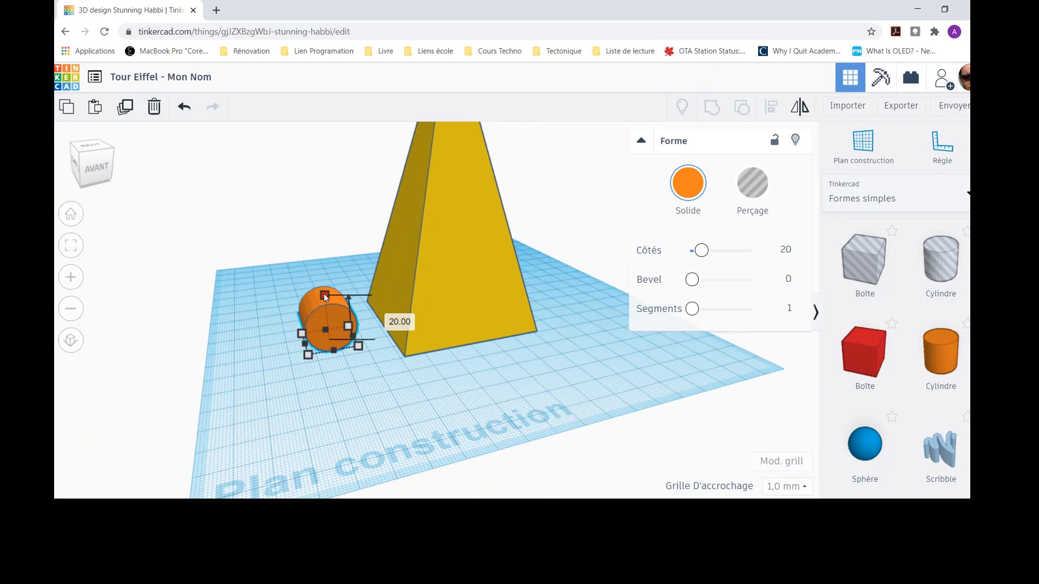
pyautogui.moveTo(324, 294); pyautogui.dragTo(319, 147)
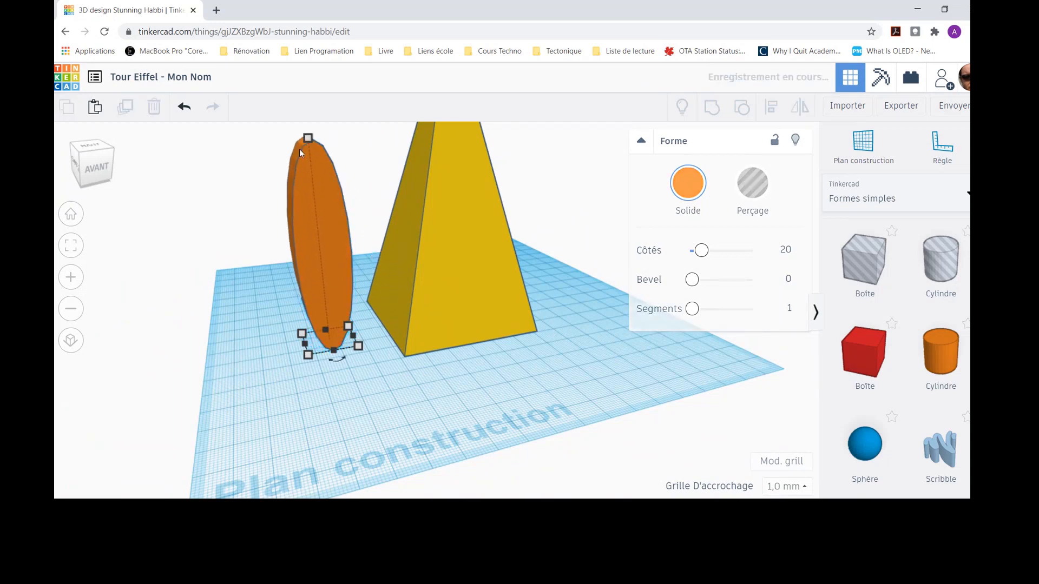
pyautogui.click(238, 181)
pyautogui.moveTo(239, 180); pyautogui.dragTo(301, 270, button='right')
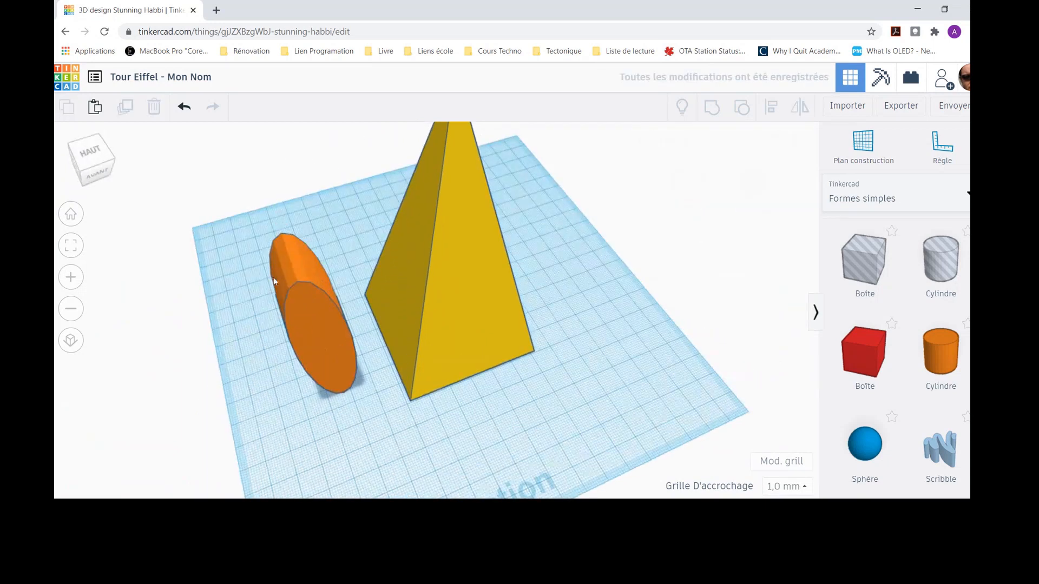
pyautogui.click(300, 290)
pyautogui.moveTo(287, 261); pyautogui.dragTo(278, 176)
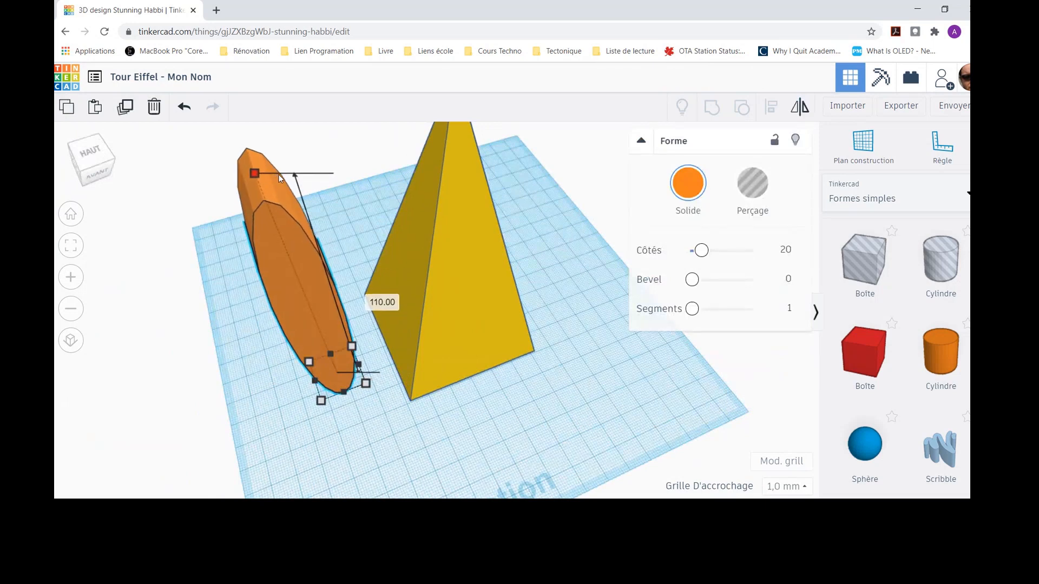
# - Lengthen the upright elliptical cylinder to 60 mm from front to back, extending both ends and keeping its width at 20 mm
pyautogui.moveTo(278, 174); pyautogui.dragTo(278, 174)
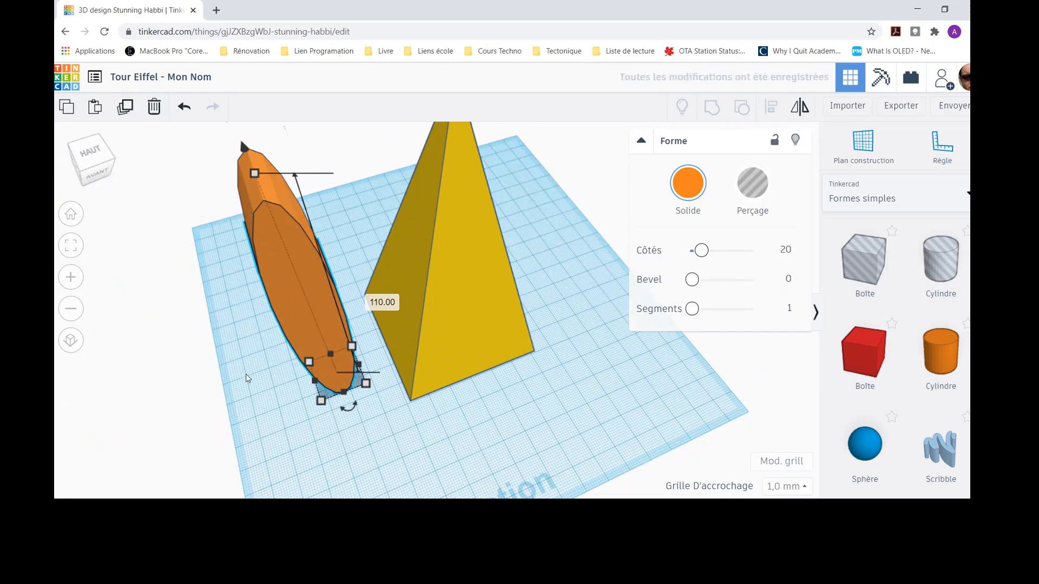
pyautogui.moveTo(237, 373); pyautogui.dragTo(413, 365, button='right')
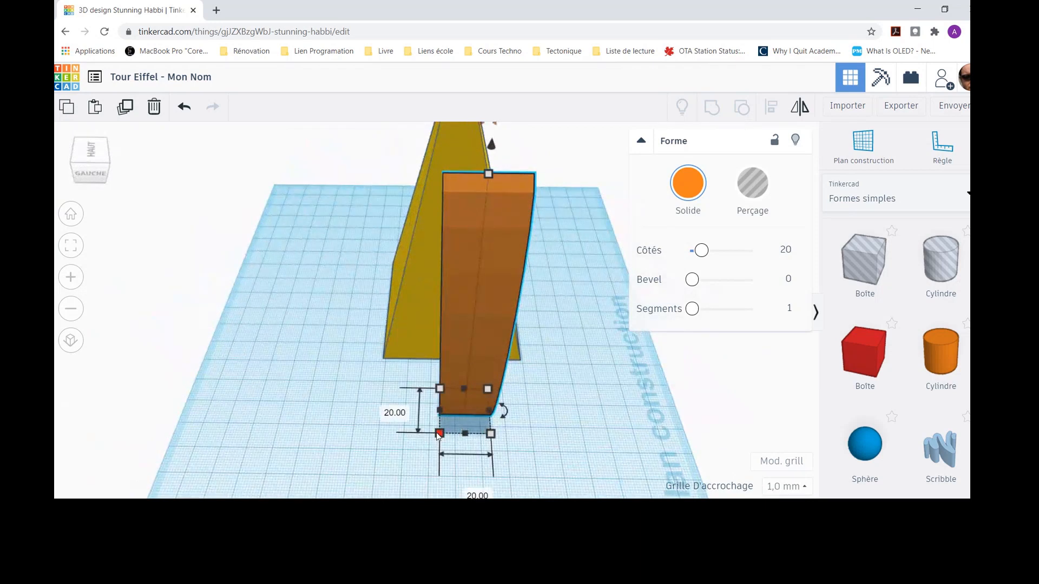
pyautogui.moveTo(439, 433); pyautogui.dragTo(384, 430)
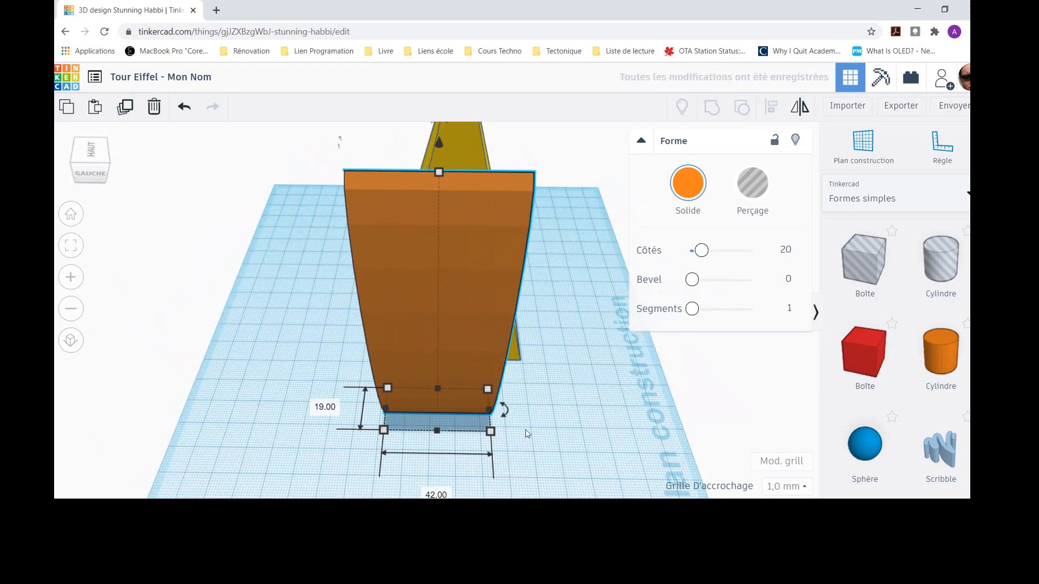
pyautogui.moveTo(490, 431); pyautogui.dragTo(537, 435)
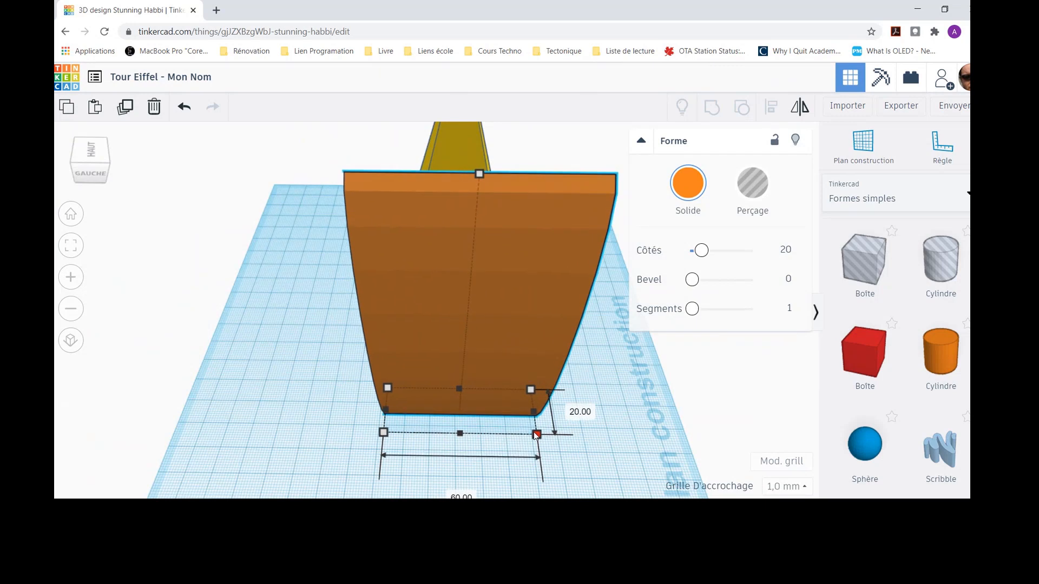
# - Move the elliptical cylinder up against the pyramid's left side and line it up with the depth of the pyramid's base
pyautogui.moveTo(655, 417); pyautogui.dragTo(446, 398, button='right')
pyautogui.scroll(-3, 366, 334)
pyautogui.scroll(-2, 365, 329)
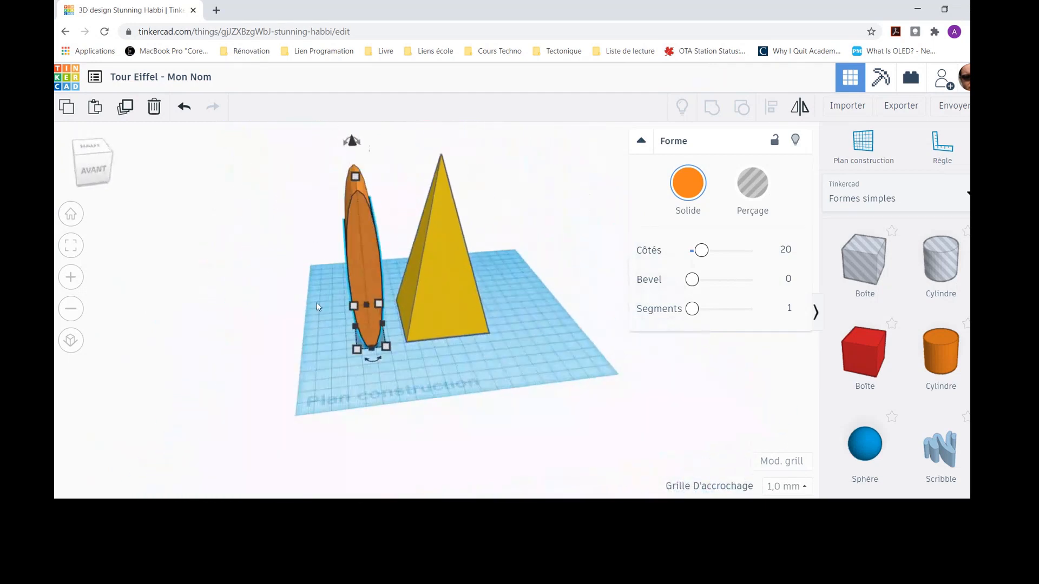
pyautogui.scroll(2, 317, 305)
pyautogui.scroll(-2, 301, 295)
pyautogui.moveTo(271, 213); pyautogui.dragTo(279, 233, button='right')
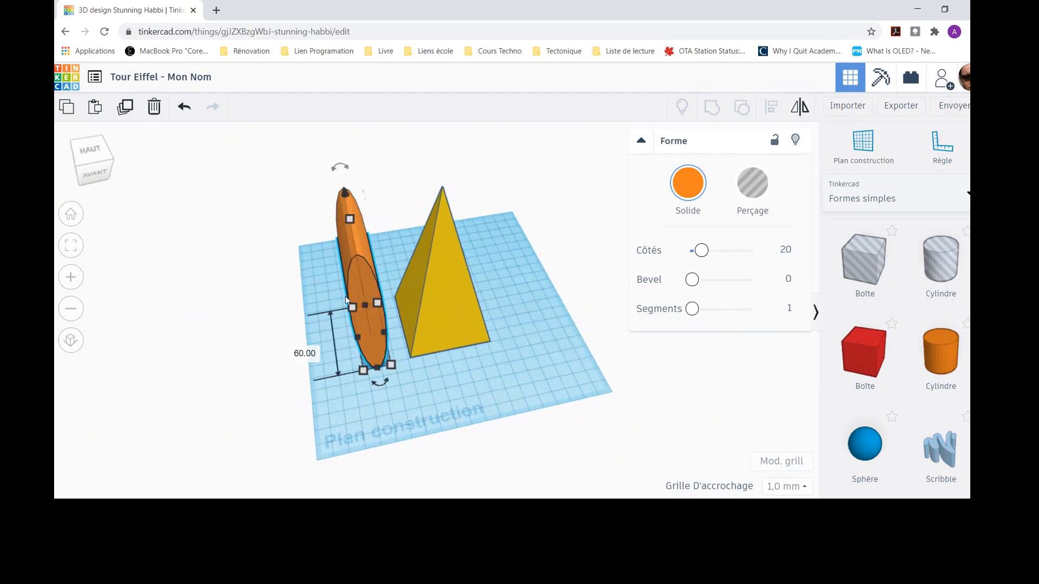
pyautogui.moveTo(252, 287); pyautogui.dragTo(244, 235, button='right')
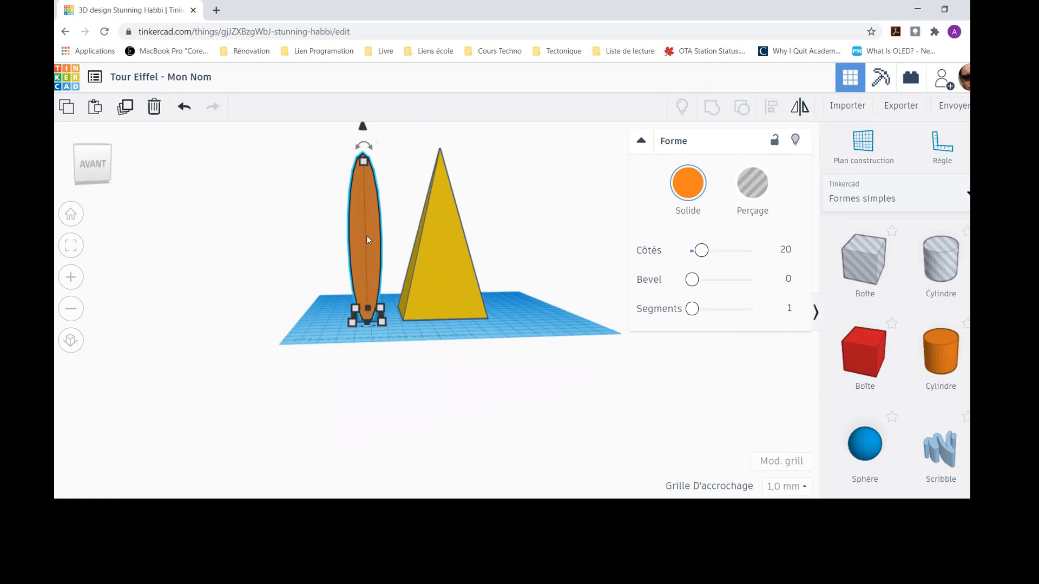
pyautogui.moveTo(366, 239); pyautogui.dragTo(397, 236)
pyautogui.moveTo(333, 277); pyautogui.dragTo(443, 381, button='right')
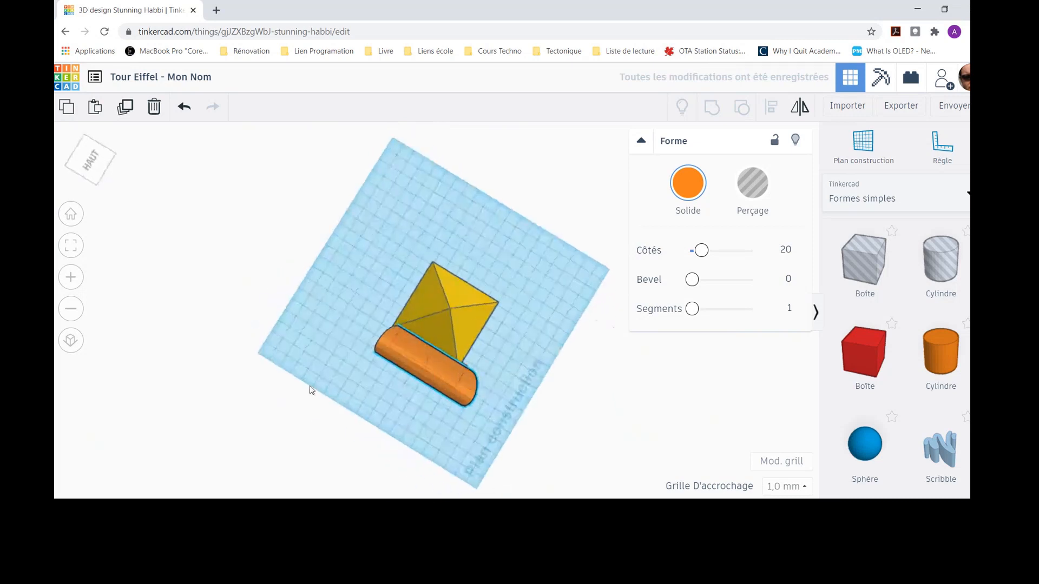
pyautogui.moveTo(311, 390); pyautogui.dragTo(333, 380, button='right')
pyautogui.moveTo(412, 336)
pyautogui.mouseDown()
pyautogui.moveTo(413, 325)
pyautogui.moveTo(397, 353)
pyautogui.moveTo(413, 328)
pyautogui.mouseUp()
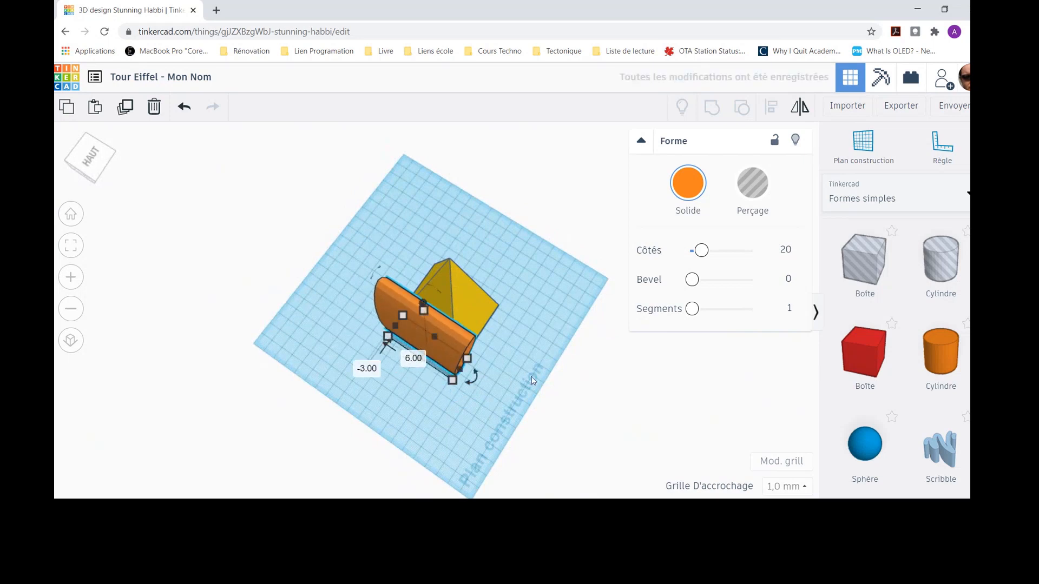
pyautogui.moveTo(417, 339); pyautogui.dragTo(668, 329, button='right')
pyautogui.moveTo(377, 320); pyautogui.dragTo(125, 296, button='right')
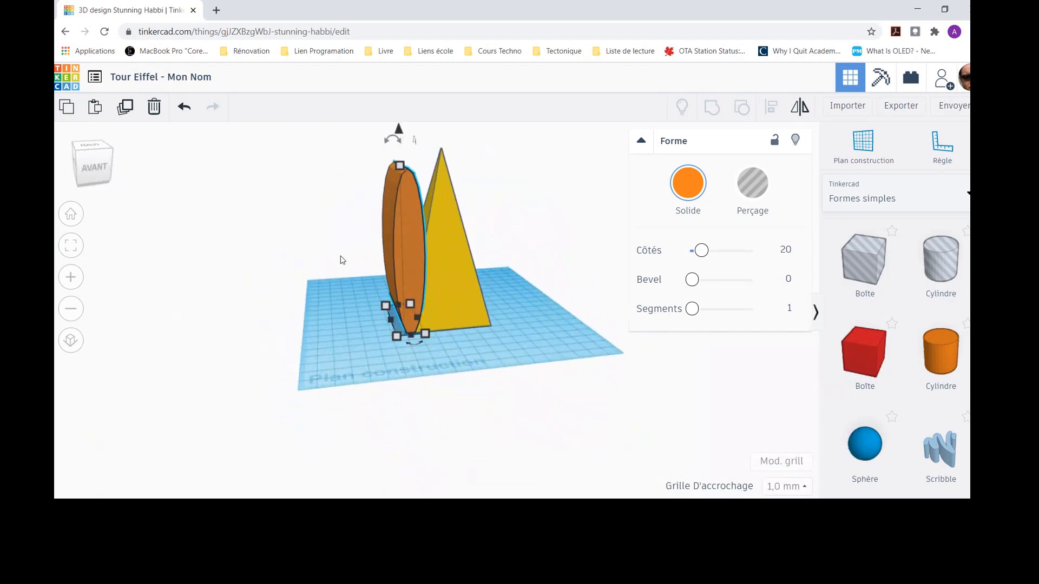
# - Tilt the elliptical cylinder toward the pyramid so that it leans roughly along the slope of the pyramid's left face
pyautogui.moveTo(493, 304); pyautogui.dragTo(521, 309, button='right')
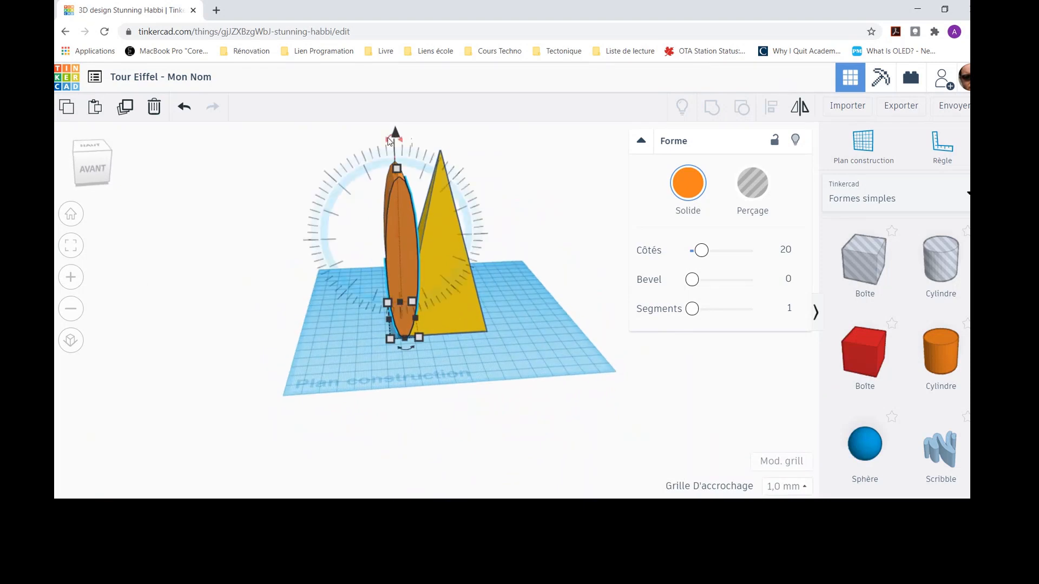
pyautogui.moveTo(388, 142); pyautogui.dragTo(408, 145)
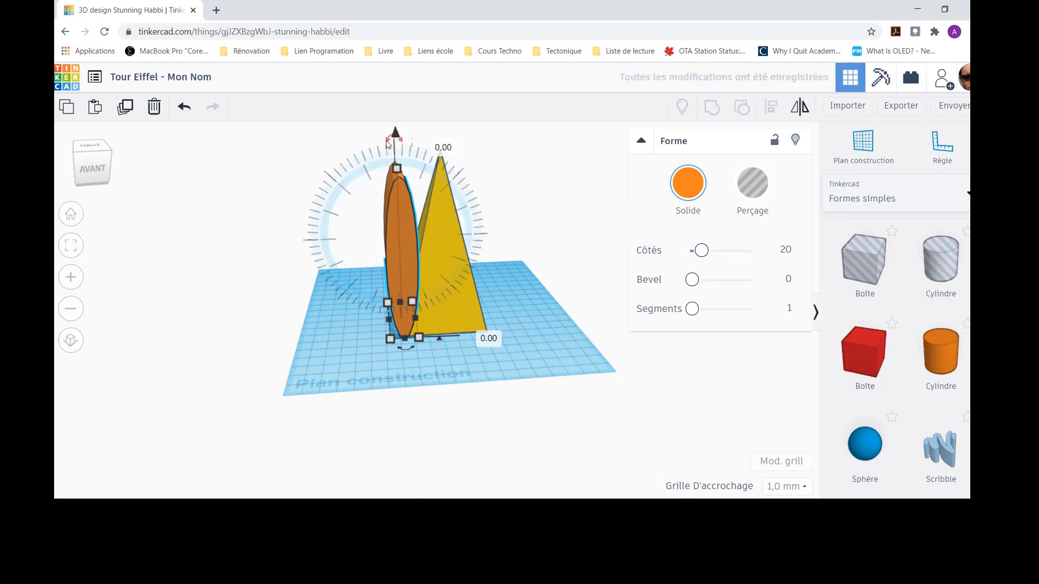
pyautogui.moveTo(397, 144); pyautogui.dragTo(406, 153)
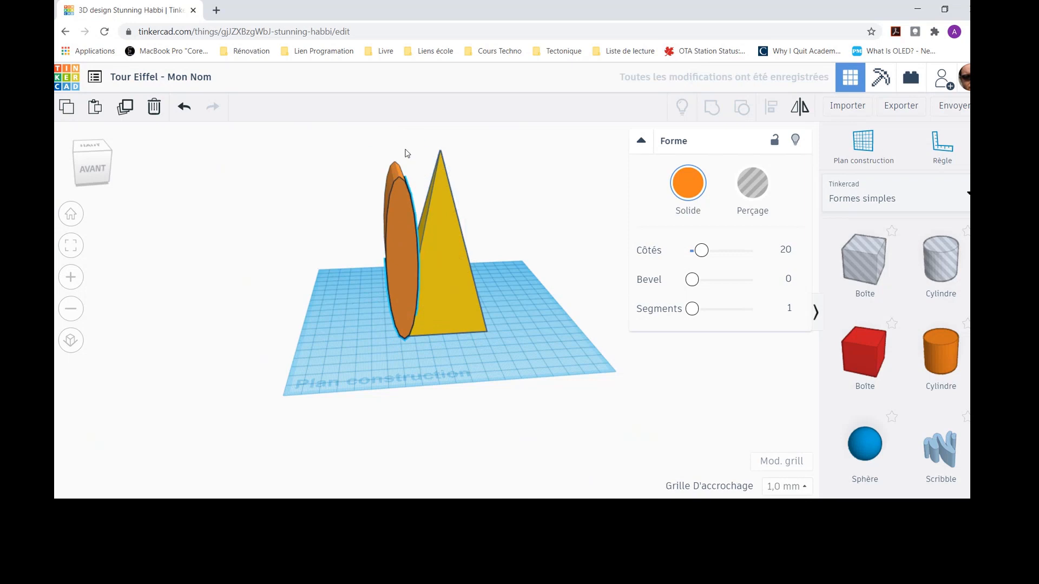
pyautogui.scroll(5, 303, 190)
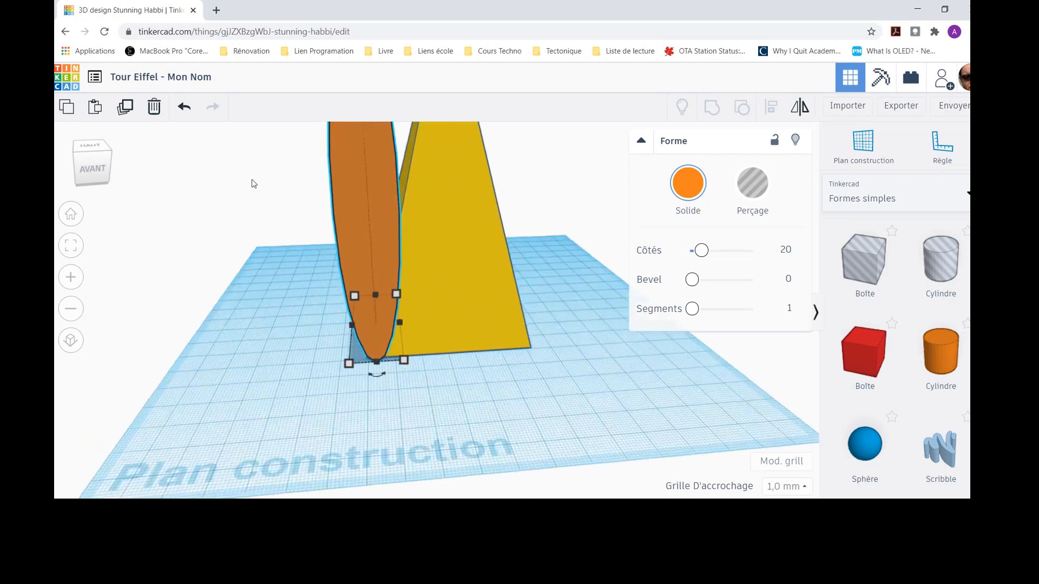
pyautogui.moveTo(241, 206); pyautogui.dragTo(261, 359, button='right')
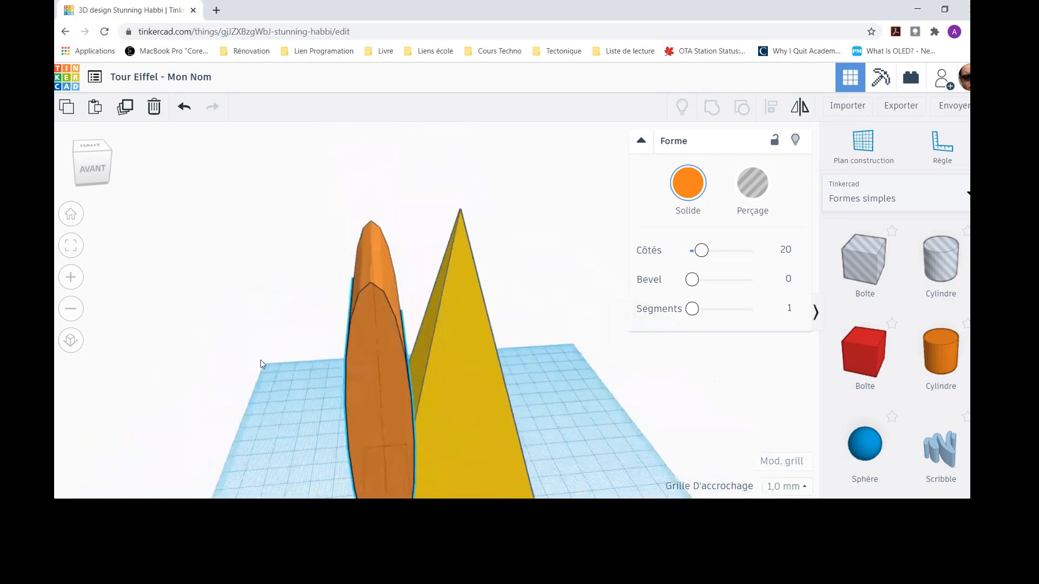
pyautogui.moveTo(370, 194); pyautogui.dragTo(425, 208)
pyautogui.moveTo(160, 310); pyautogui.dragTo(155, 252, button='right')
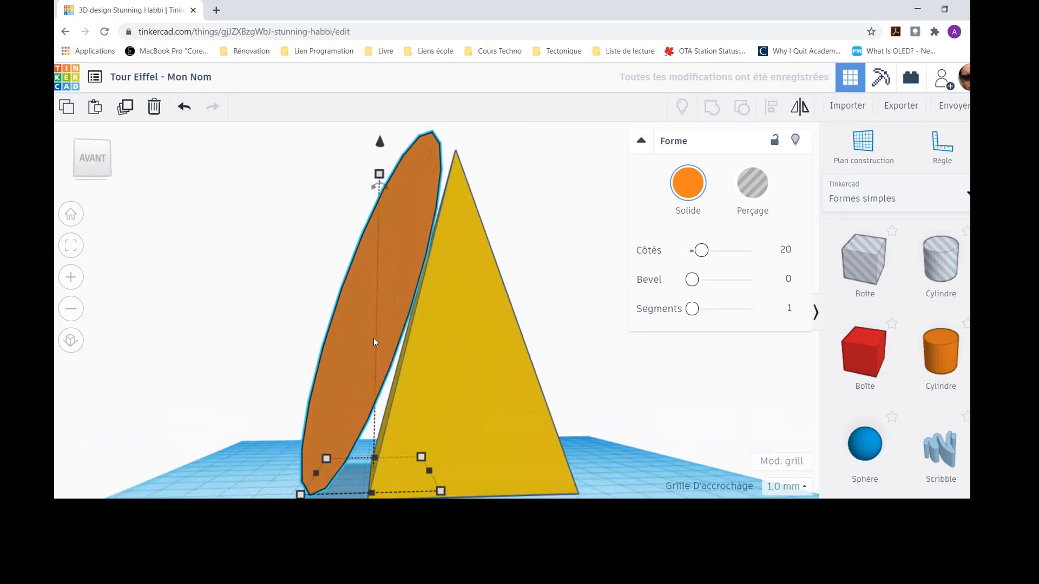
# - Nudge the tilted cylinder to the right in small increments until it cuts into the pyramid's left face
pyautogui.press('Right')
pyautogui.press('Right')
pyautogui.press('Right')
pyautogui.press('Right')
pyautogui.press('Right')
pyautogui.press('Right')
pyautogui.press('Right')
pyautogui.press('Right')
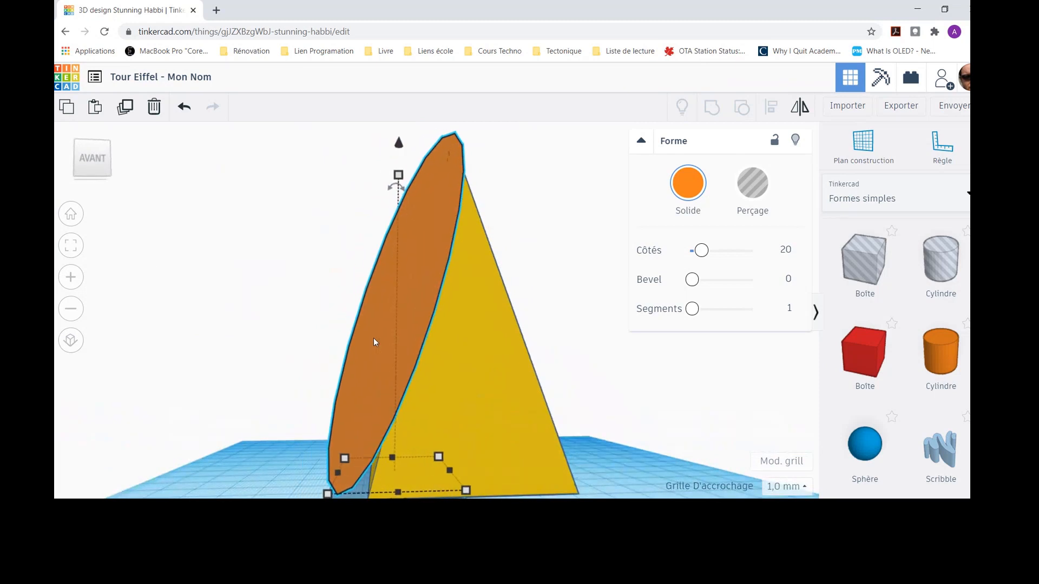
pyautogui.moveTo(542, 224); pyautogui.dragTo(527, 232, button='right')
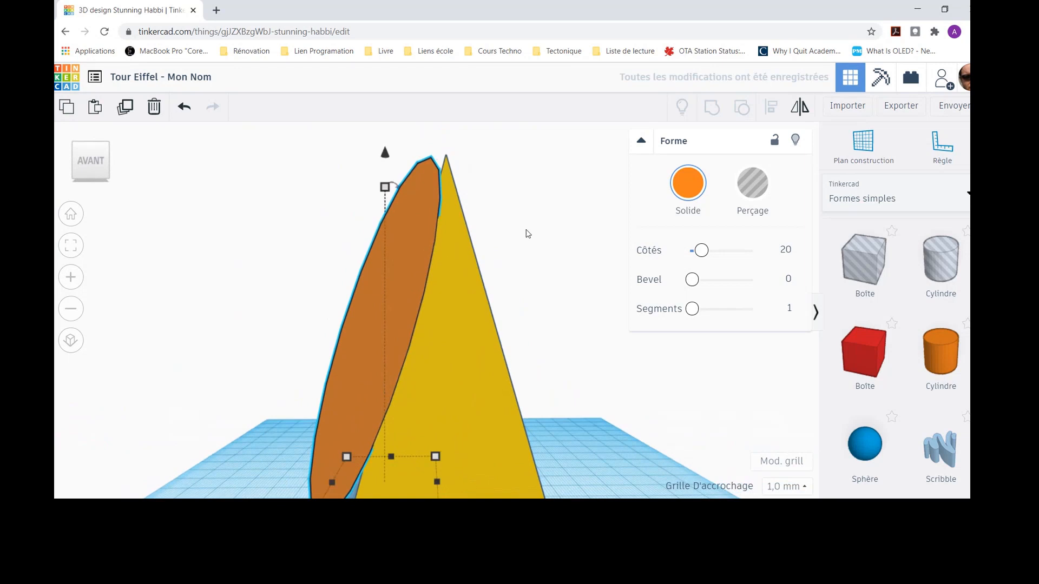
# - Reduce the cylinder's tilt slightly and nudge it a little further right into the pyramid
pyautogui.moveTo(394, 185)
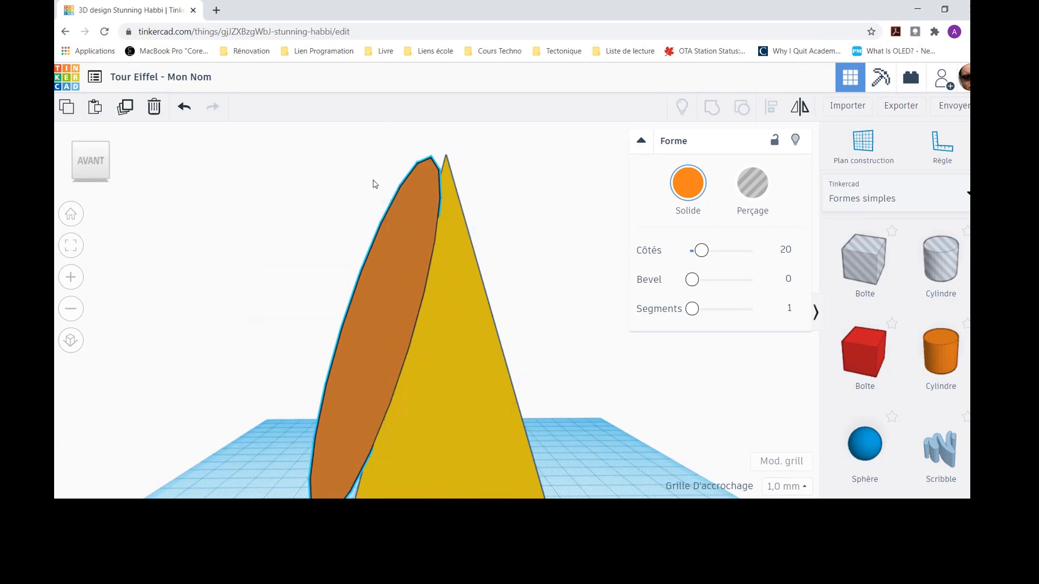
pyautogui.moveTo(394, 186); pyautogui.dragTo(385, 182)
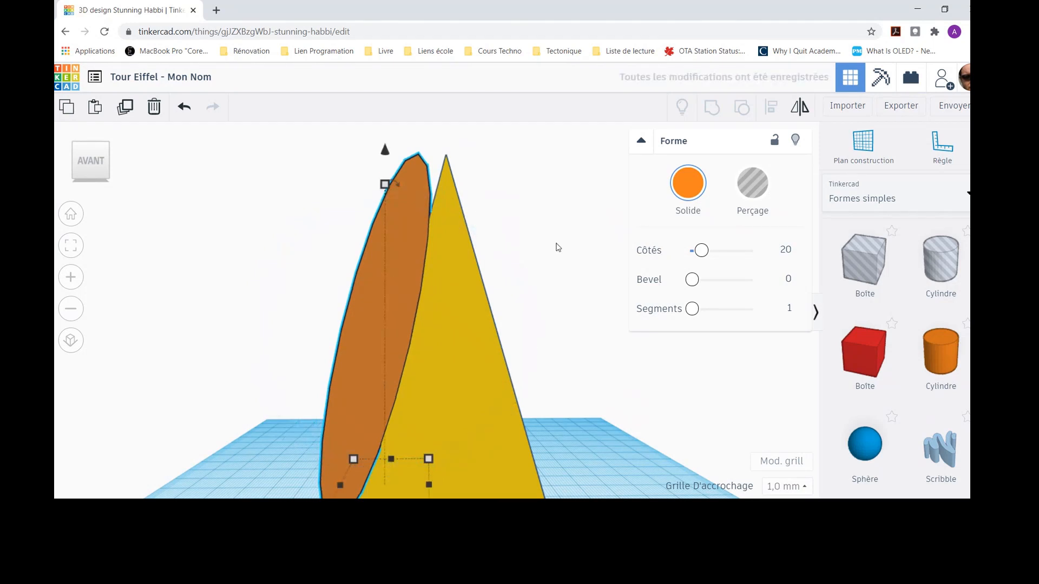
pyautogui.moveTo(556, 244)
pyautogui.mouseDown(button='right')
pyautogui.moveTo(559, 226)
pyautogui.moveTo(561, 241)
pyautogui.mouseUp(button='right')
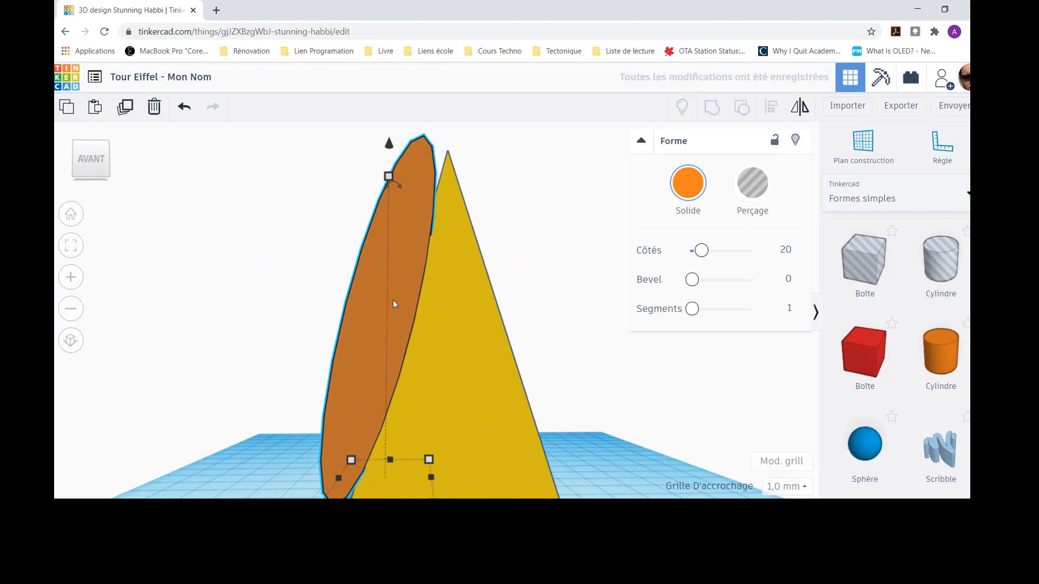
pyautogui.press('Right')
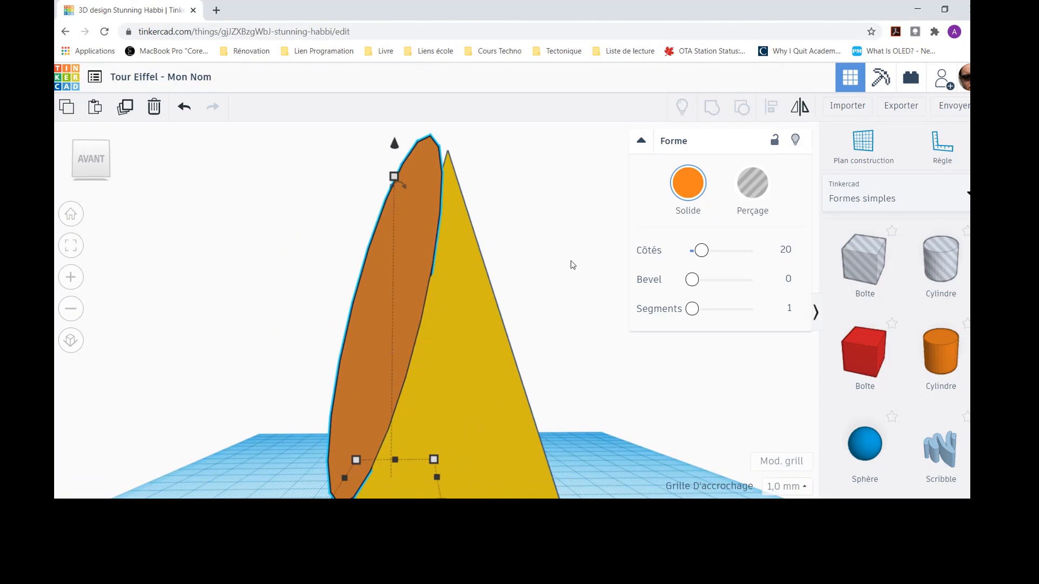
# - Turn the tilted elliptical cylinder into a hole shape
pyautogui.moveTo(335, 279); pyautogui.dragTo(252, 272, button='right')
pyautogui.moveTo(257, 290); pyautogui.dragTo(256, 281, button='right')
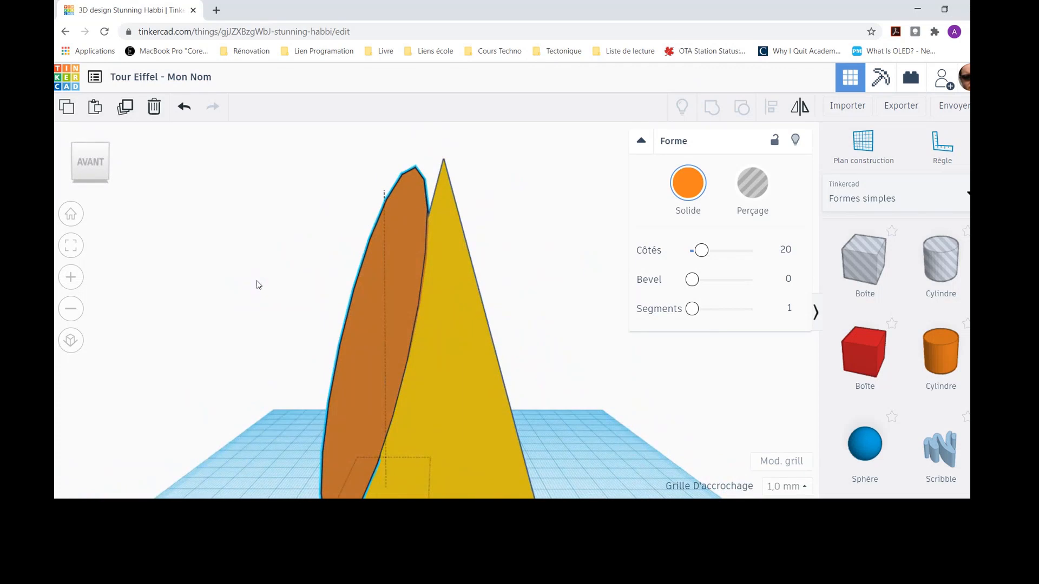
pyautogui.moveTo(257, 285)
pyautogui.mouseDown(button='right')
pyautogui.moveTo(257, 269)
pyautogui.moveTo(260, 297)
pyautogui.mouseUp(button='right')
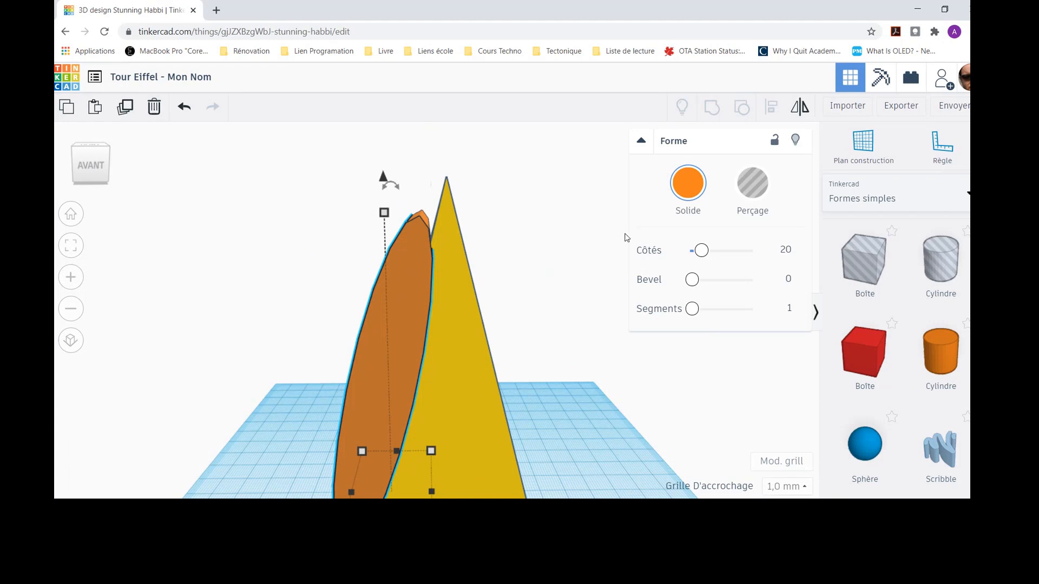
pyautogui.click(753, 187)
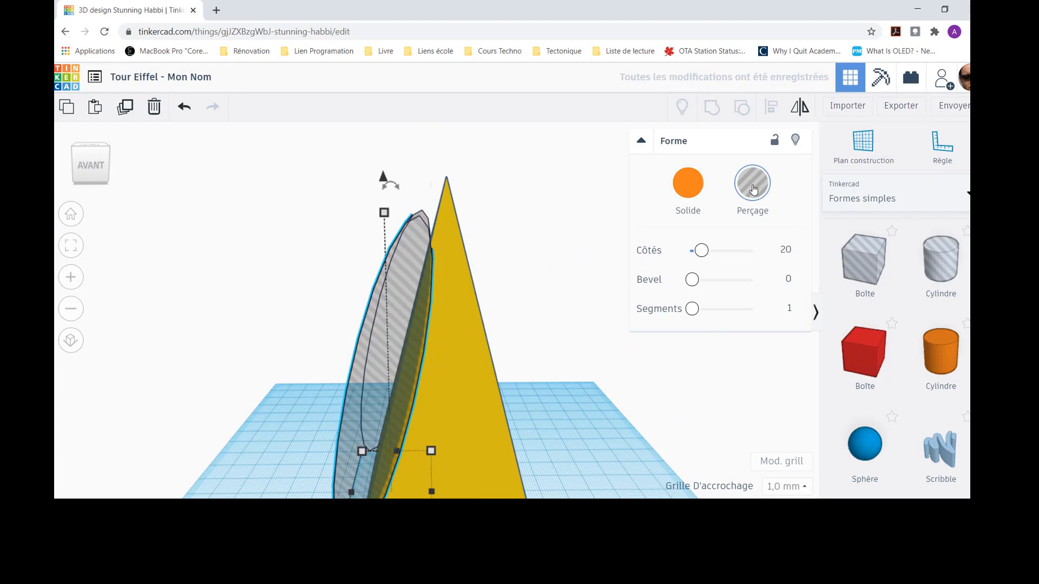
pyautogui.moveTo(270, 285)
pyautogui.mouseDown(button='right')
pyautogui.moveTo(452, 280)
pyautogui.moveTo(206, 285)
pyautogui.moveTo(288, 284)
pyautogui.mouseUp(button='right')
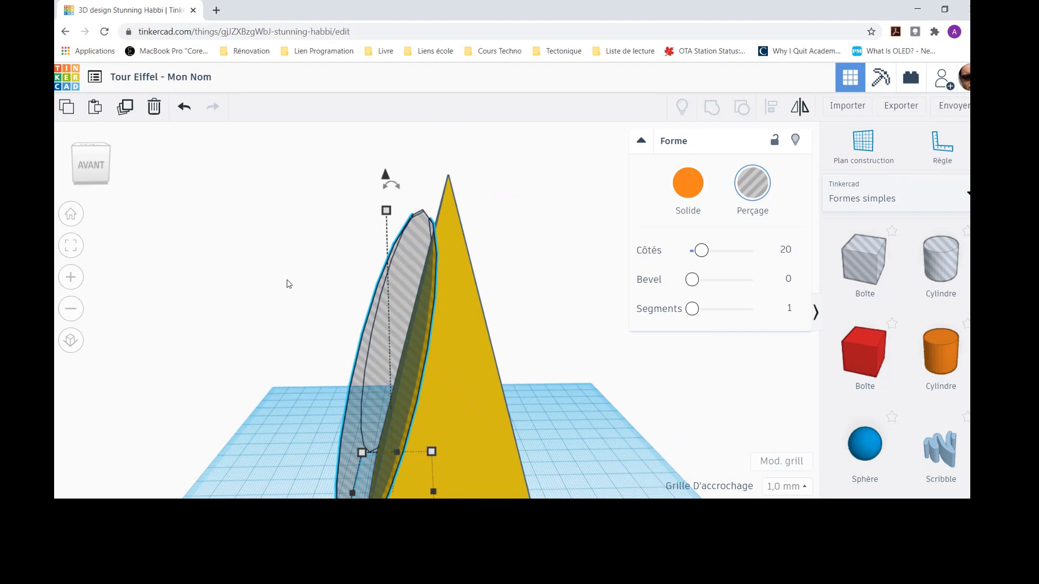
# - Select the pyramid and the hole cylinder together and group them to carve a concave curve into the left face
pyautogui.moveTo(274, 267)
pyautogui.mouseDown(button='right')
pyautogui.moveTo(362, 278)
pyautogui.moveTo(433, 272)
pyautogui.moveTo(241, 269)
pyautogui.moveTo(271, 256)
pyautogui.moveTo(268, 273)
pyautogui.mouseUp(button='right')
pyautogui.scroll(-5, 268, 281)
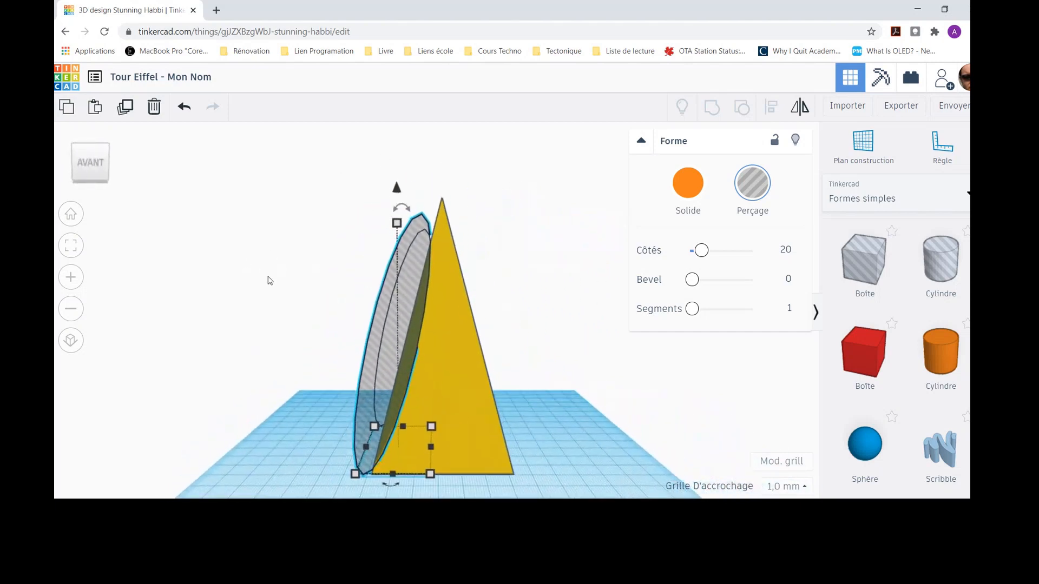
pyautogui.scroll(2, 262, 287)
pyautogui.click(293, 169)
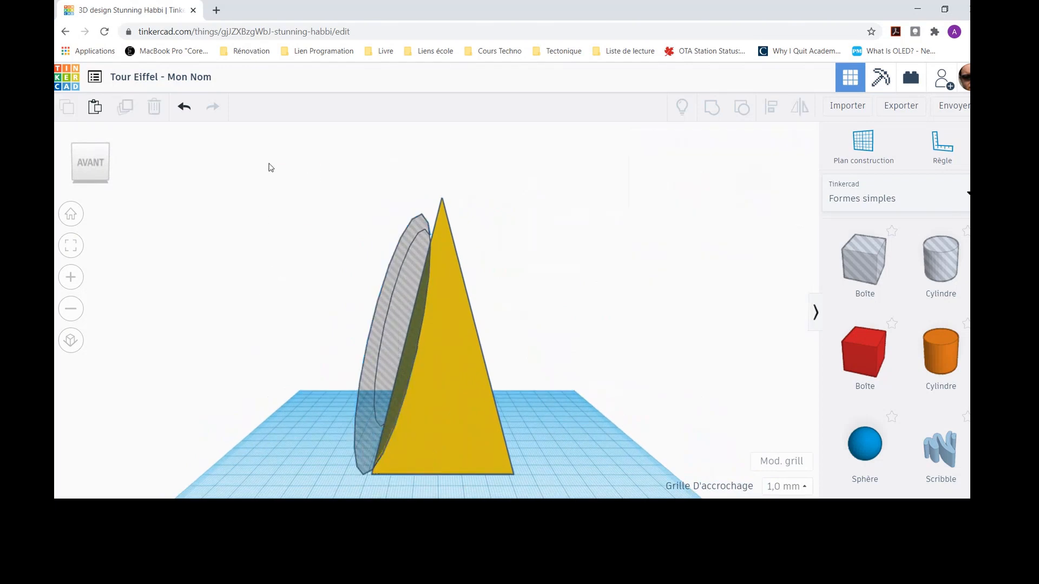
pyautogui.moveTo(269, 163); pyautogui.dragTo(605, 495)
pyautogui.moveTo(605, 495); pyautogui.dragTo(242, 371, button='right')
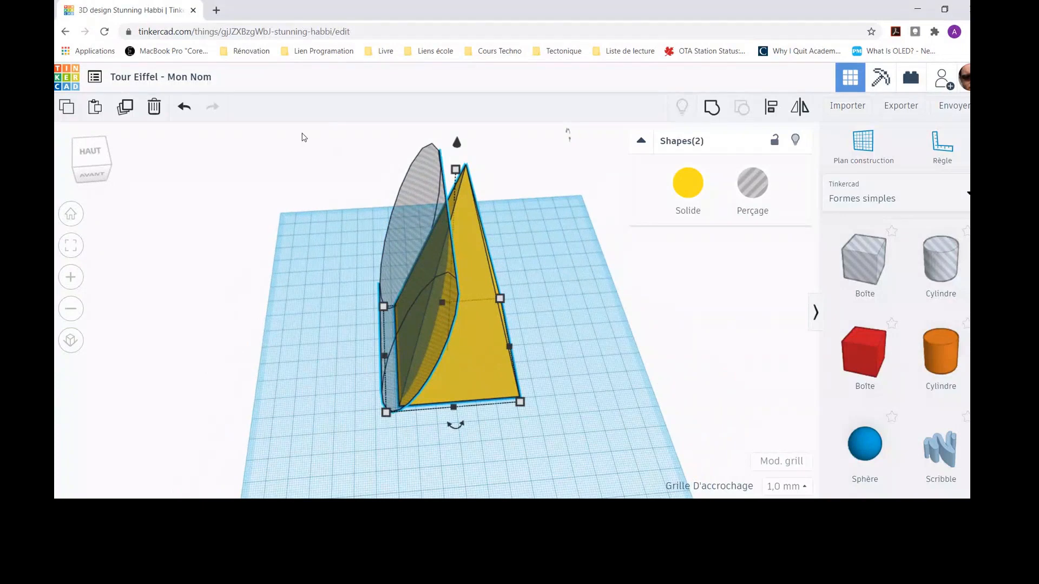
pyautogui.moveTo(302, 134); pyautogui.dragTo(666, 456)
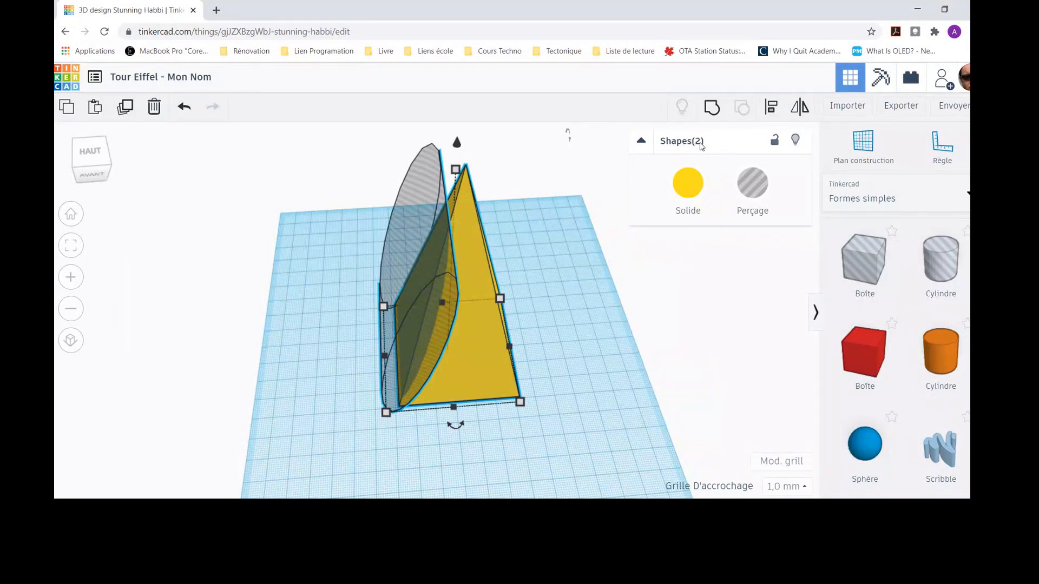
pyautogui.click(712, 108)
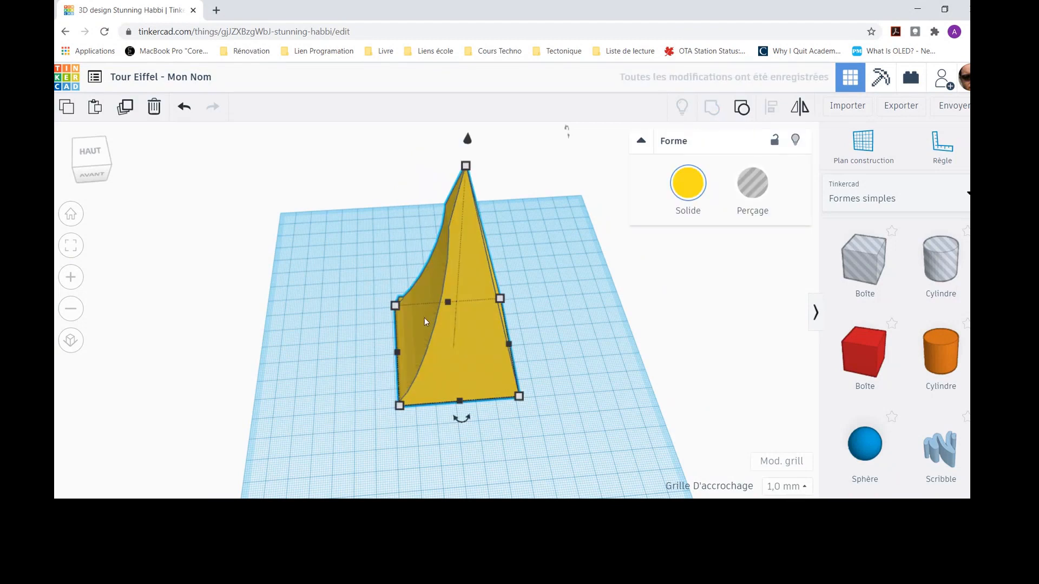
# - Examine the curved cut in the pyramid's left face from several angles
pyautogui.moveTo(318, 275); pyautogui.dragTo(278, 245, button='right')
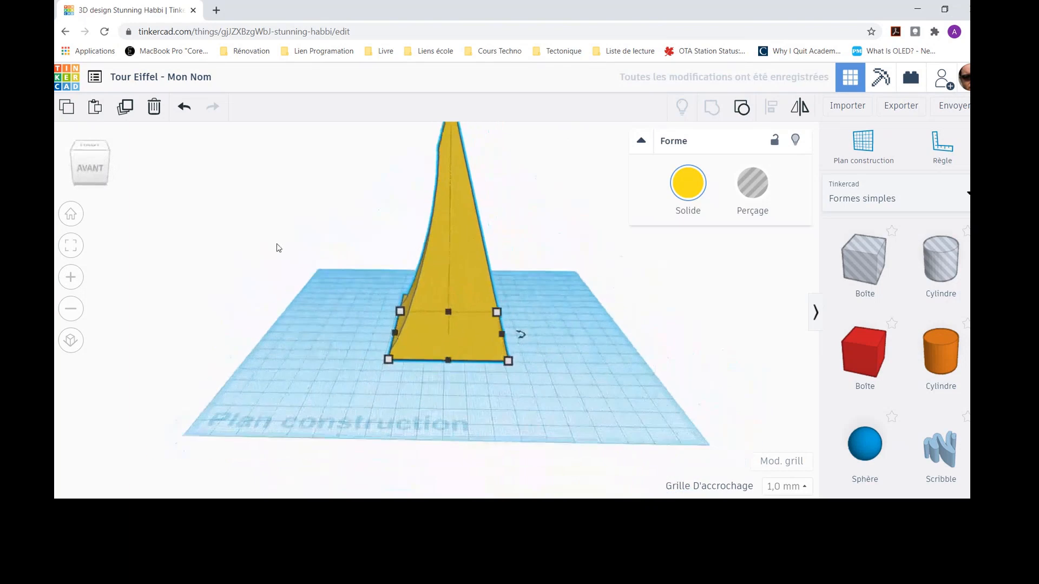
pyautogui.scroll(3, 355, 230)
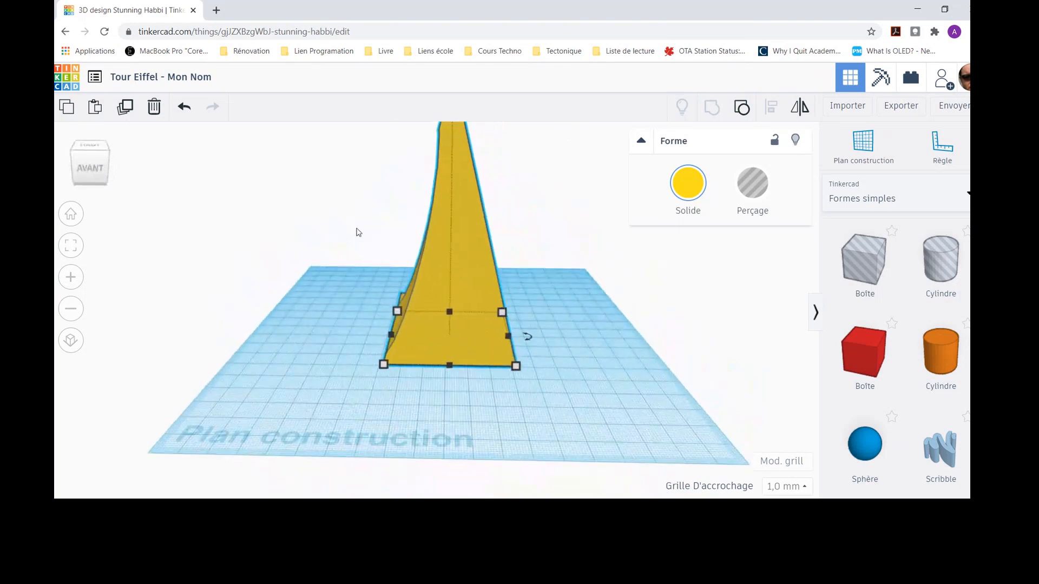
pyautogui.moveTo(340, 253); pyautogui.dragTo(271, 241, button='right')
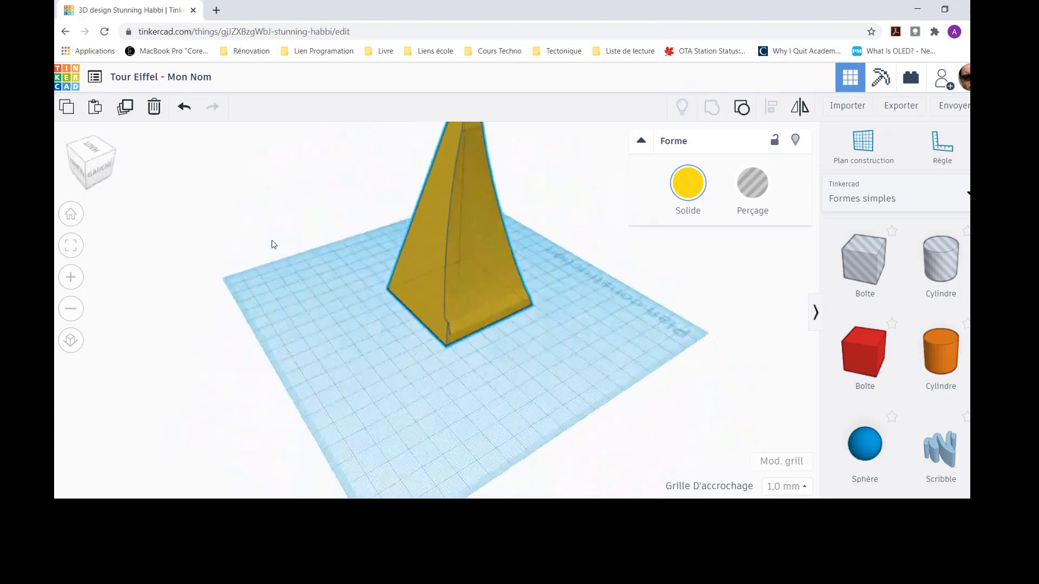
pyautogui.moveTo(607, 309); pyautogui.dragTo(431, 276, button='right')
pyautogui.moveTo(327, 225); pyautogui.dragTo(258, 271, button='right')
pyautogui.moveTo(597, 320); pyautogui.dragTo(372, 301, button='right')
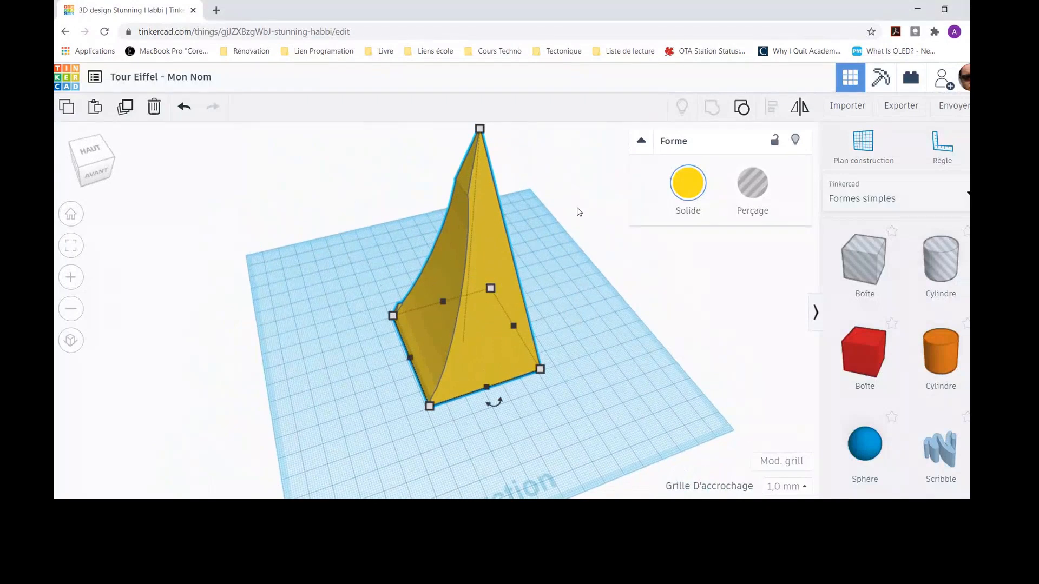
# - Ungroup the carved tower to get back the separate pyramid and hole cylinder
pyautogui.click(742, 112)
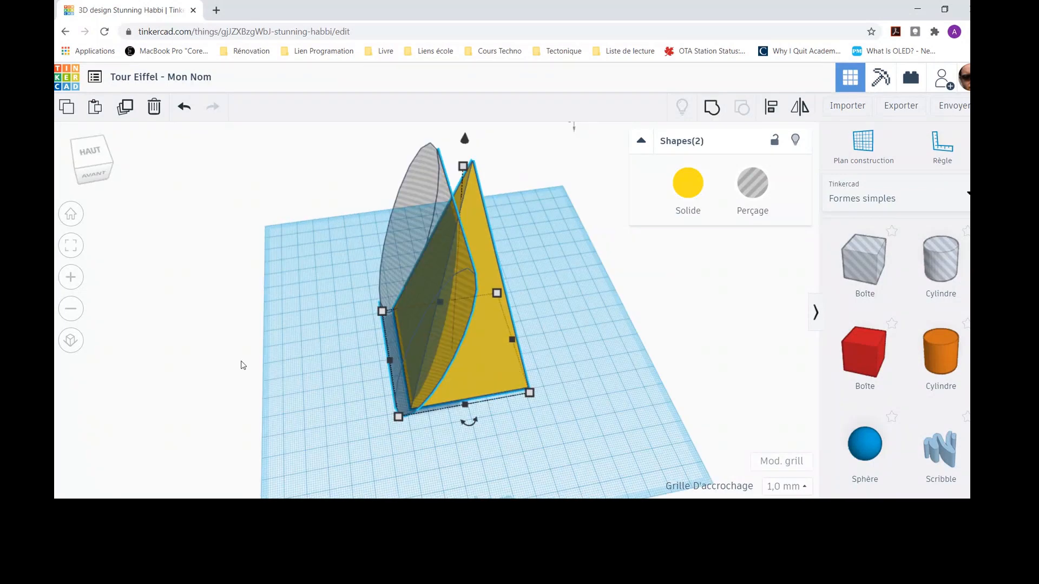
pyautogui.click(282, 247)
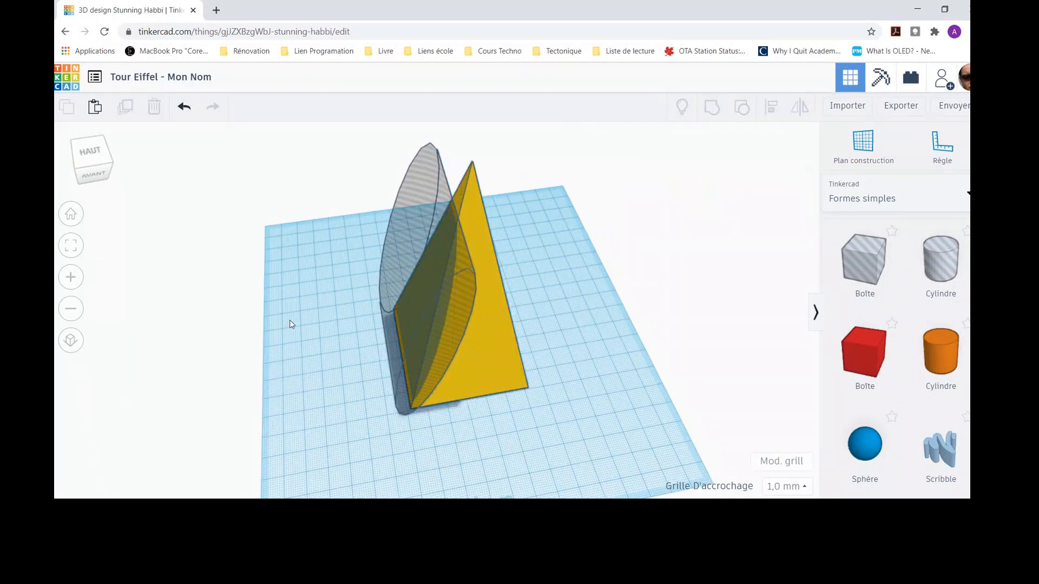
pyautogui.moveTo(297, 336); pyautogui.dragTo(485, 343, button='right')
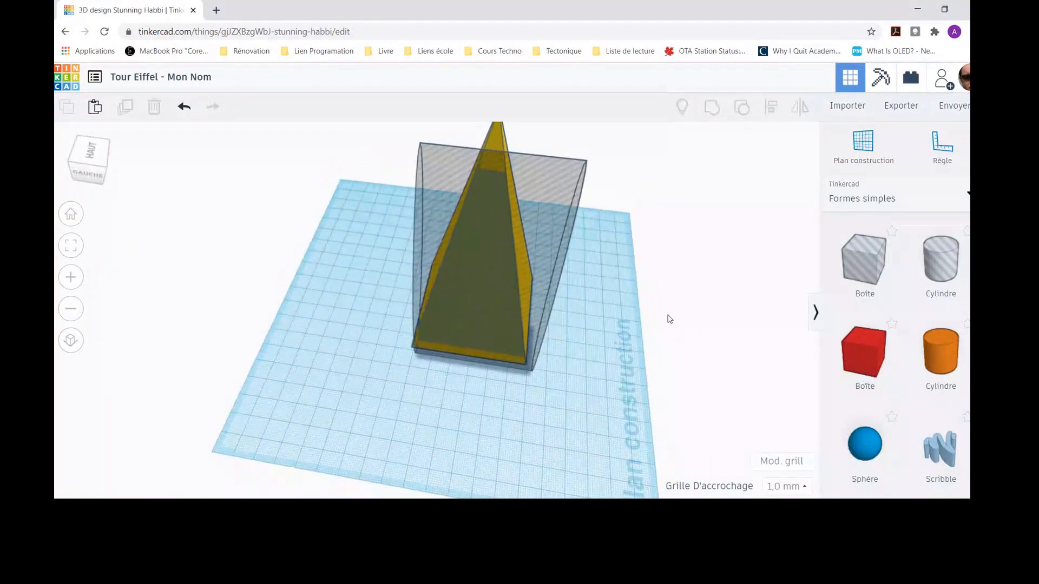
pyautogui.moveTo(706, 259); pyautogui.dragTo(610, 297)
pyautogui.moveTo(679, 232); pyautogui.dragTo(411, 239, button='right')
# - Select the pyramid and the hole cylinder and align their centres along the front-to-back direction
pyautogui.moveTo(336, 146); pyautogui.dragTo(607, 437)
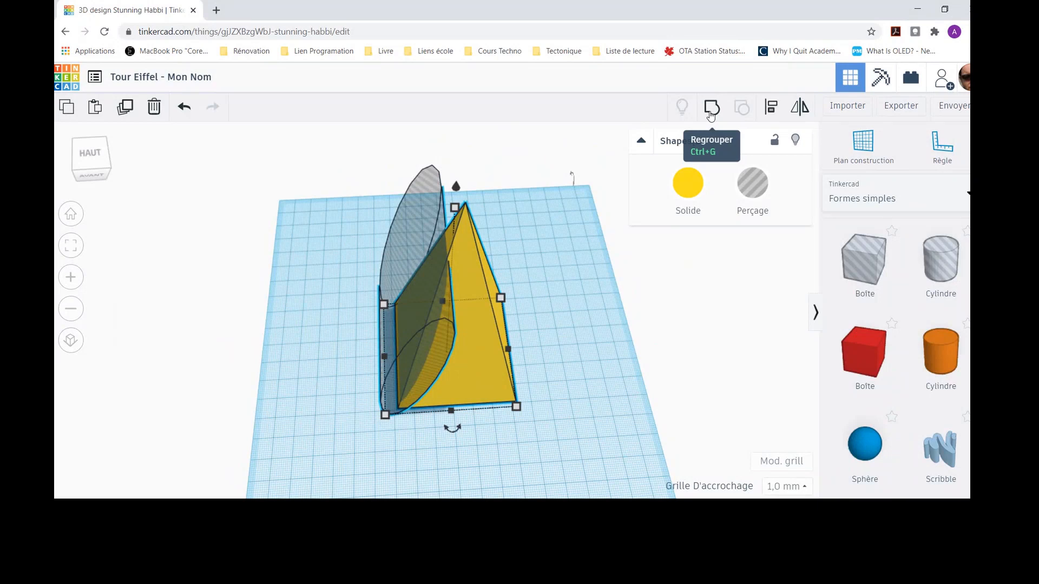
pyautogui.click(772, 112)
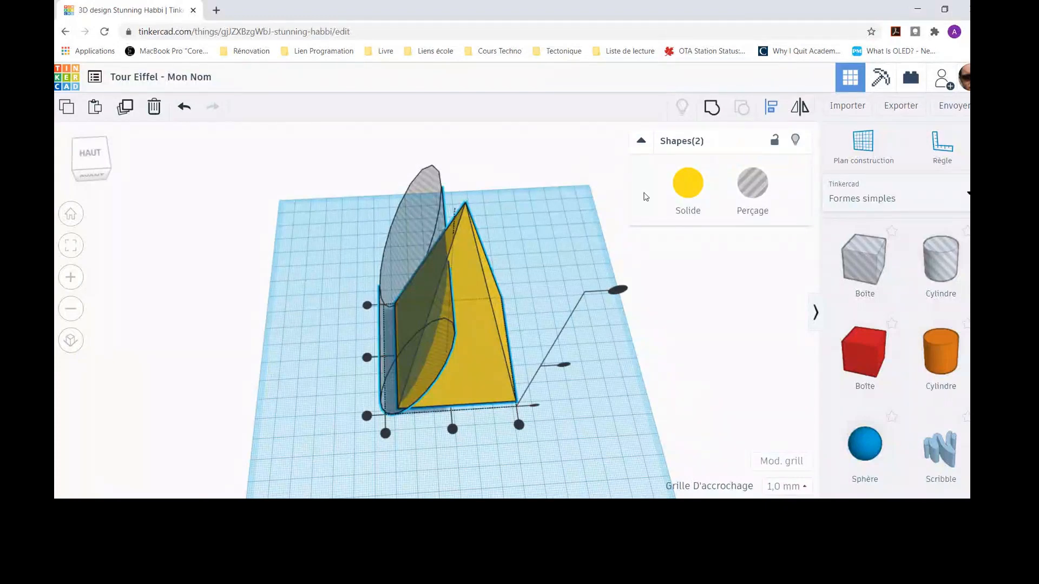
pyautogui.click(366, 358)
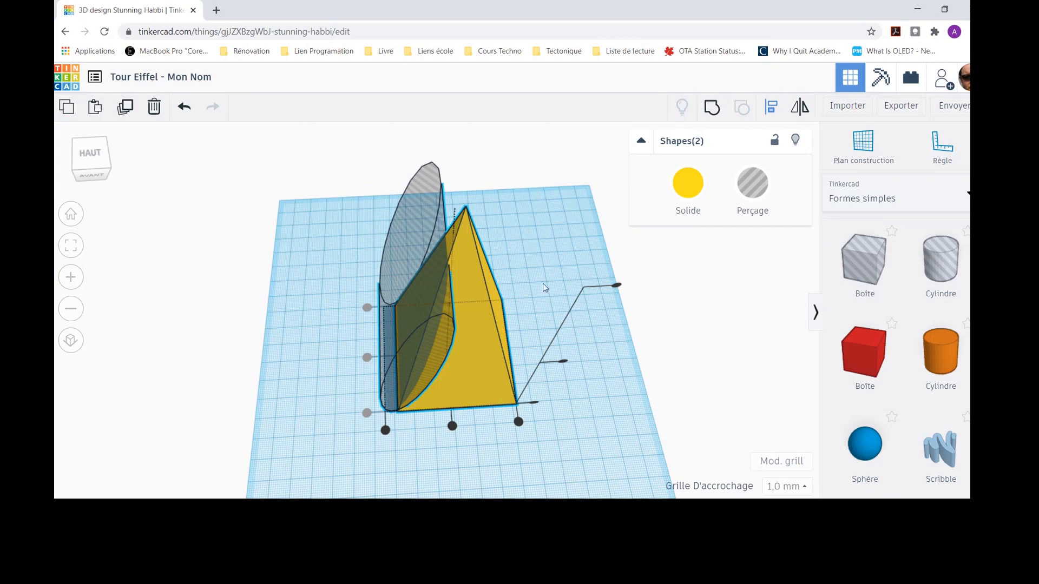
pyautogui.click(567, 241)
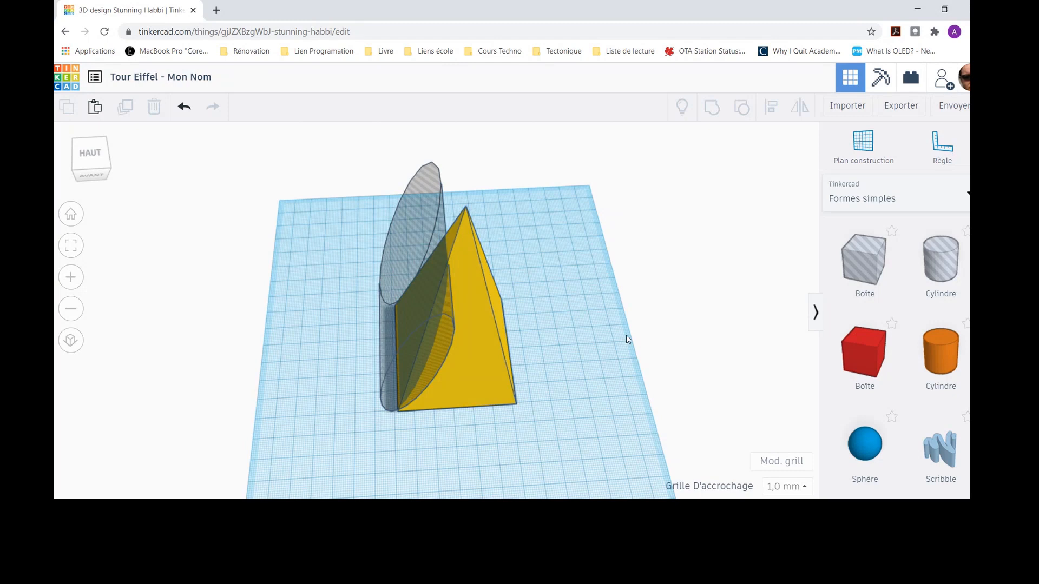
pyautogui.moveTo(625, 335)
pyautogui.mouseDown(button='right')
pyautogui.moveTo(584, 274)
pyautogui.moveTo(586, 317)
pyautogui.moveTo(597, 325)
pyautogui.moveTo(606, 313)
pyautogui.moveTo(609, 323)
pyautogui.mouseUp(button='right')
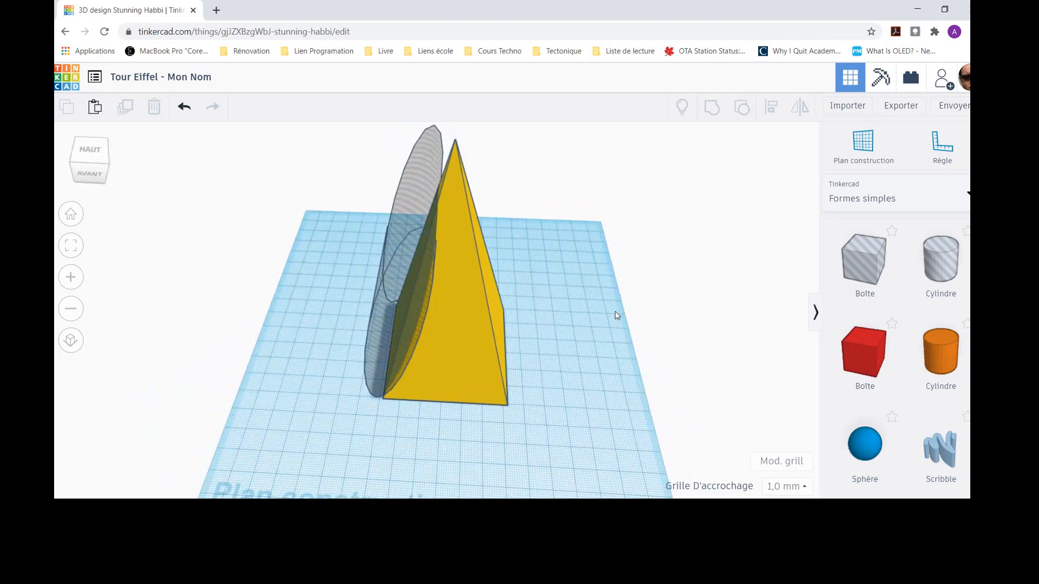
# - Copy and paste the tilted hole cylinder and move the copy about 44.5 mm across to the pyramid's right side
pyautogui.click(409, 256)
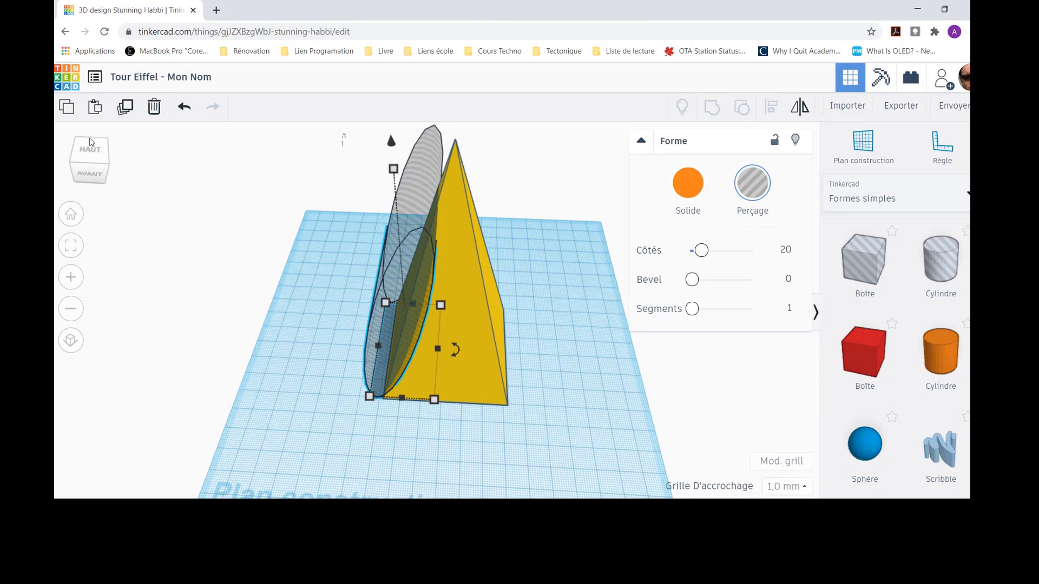
pyautogui.click(67, 109)
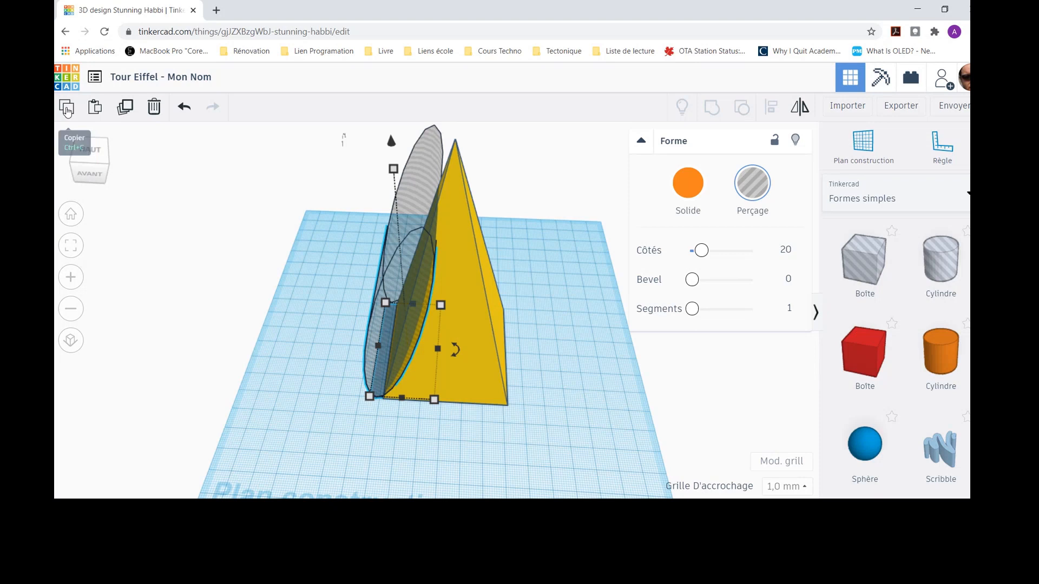
pyautogui.click(95, 111)
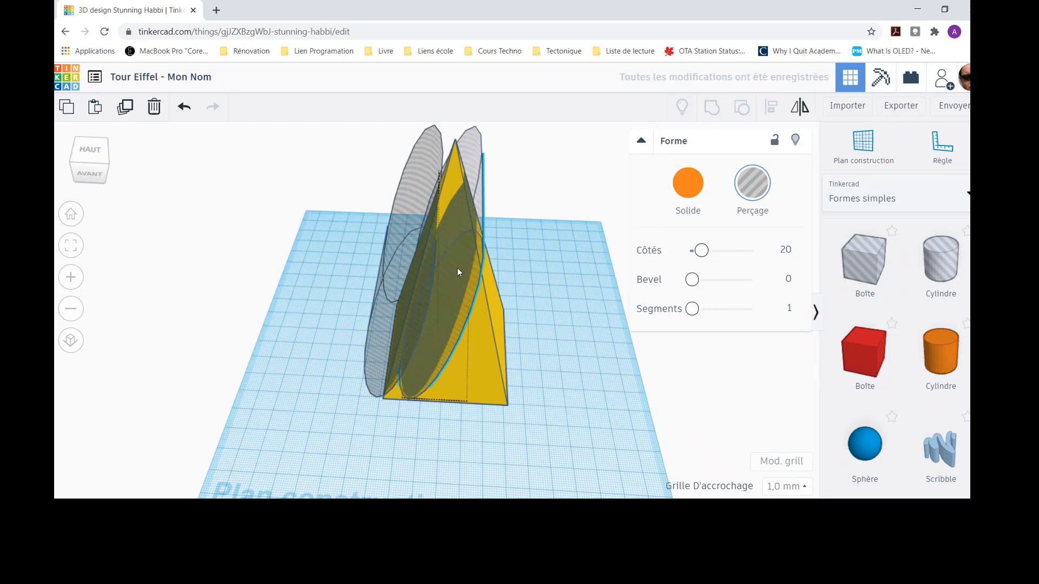
pyautogui.moveTo(456, 268); pyautogui.dragTo(594, 275)
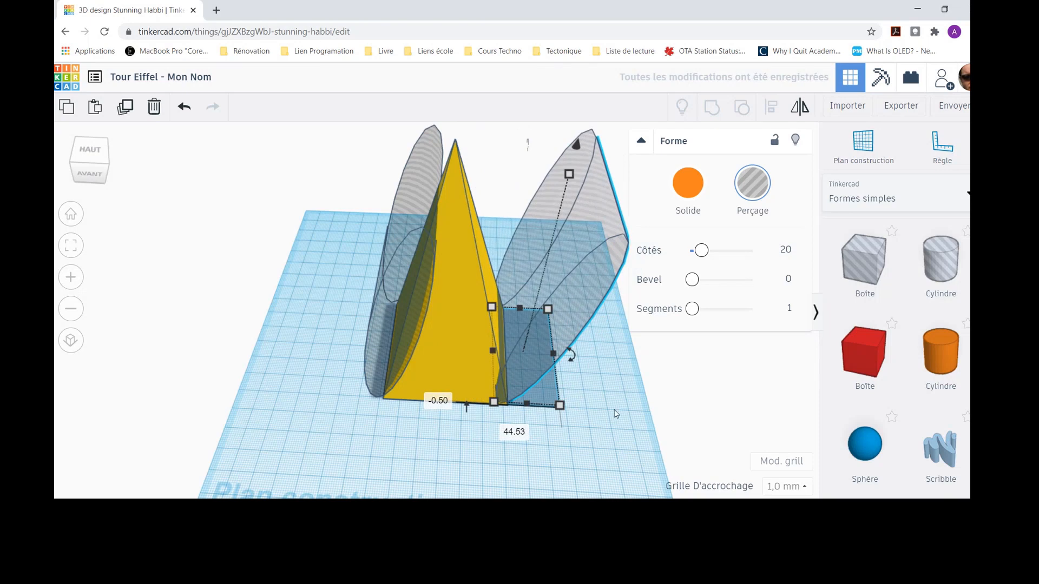
pyautogui.moveTo(617, 414)
pyautogui.mouseDown(button='right')
pyautogui.moveTo(631, 398)
pyautogui.moveTo(582, 372)
pyautogui.moveTo(612, 364)
pyautogui.moveTo(610, 412)
pyautogui.mouseUp(button='right')
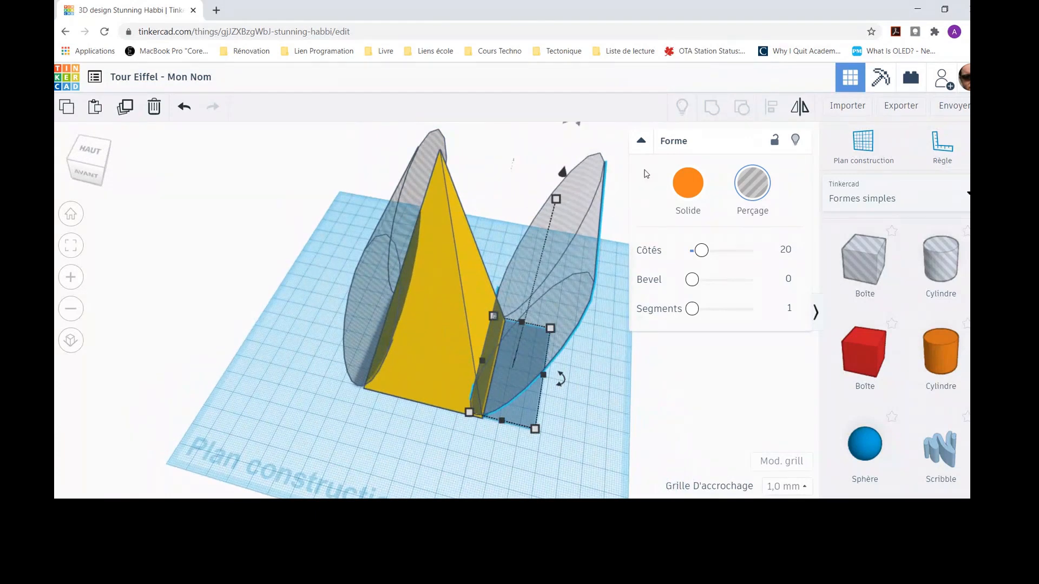
# - Mirror the copied hole cylinder left to right so that it leans along the pyramid's right face
pyautogui.click(801, 109)
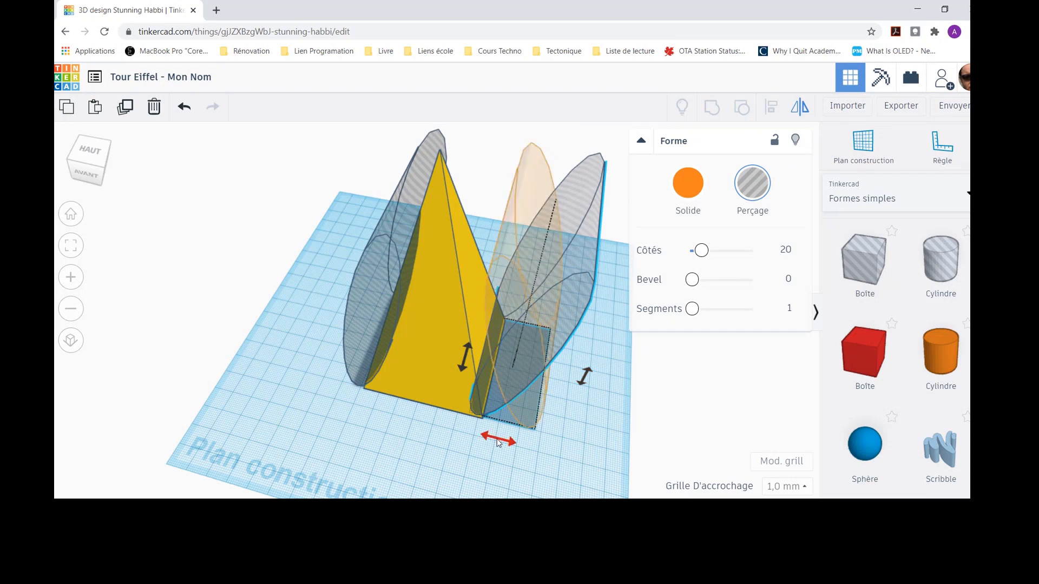
pyautogui.click(499, 443)
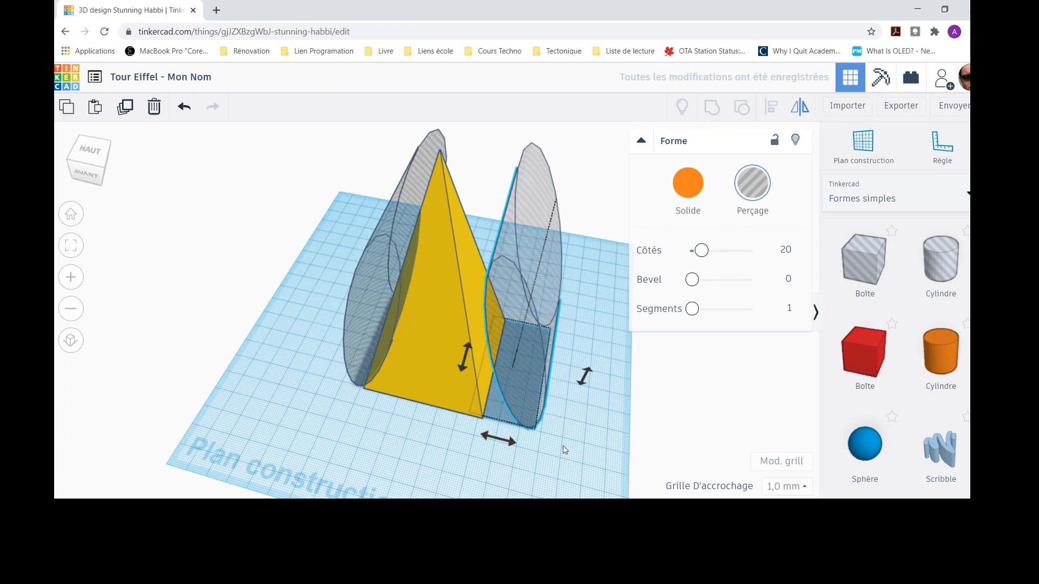
pyautogui.click(576, 441)
pyautogui.click(576, 440)
pyautogui.moveTo(445, 484); pyautogui.dragTo(496, 407)
pyautogui.click(395, 469)
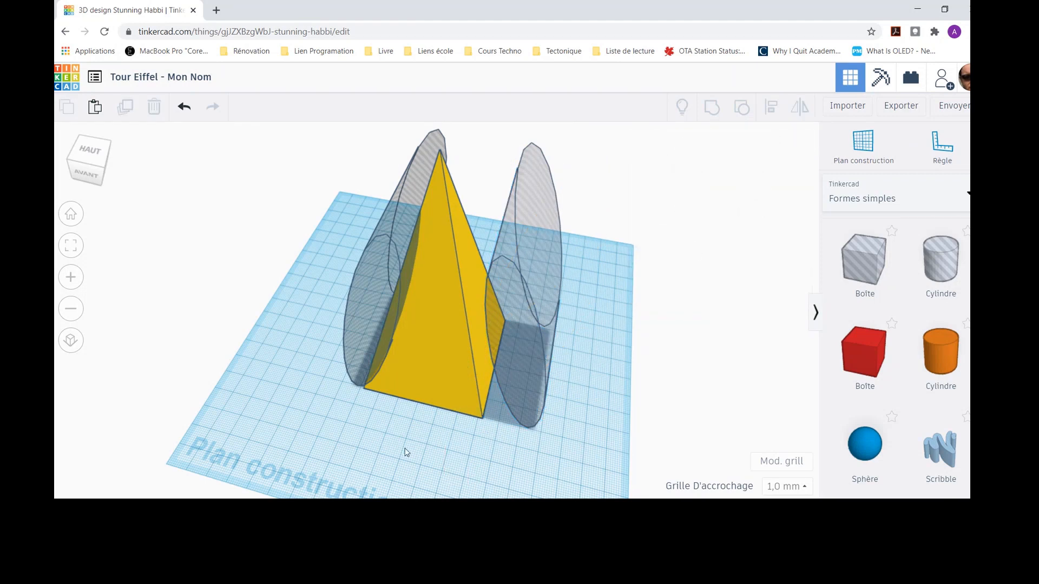
pyautogui.moveTo(403, 453)
pyautogui.mouseDown(button='right')
pyautogui.moveTo(417, 412)
pyautogui.moveTo(445, 387)
pyautogui.moveTo(389, 473)
pyautogui.moveTo(402, 473)
pyautogui.mouseUp(button='right')
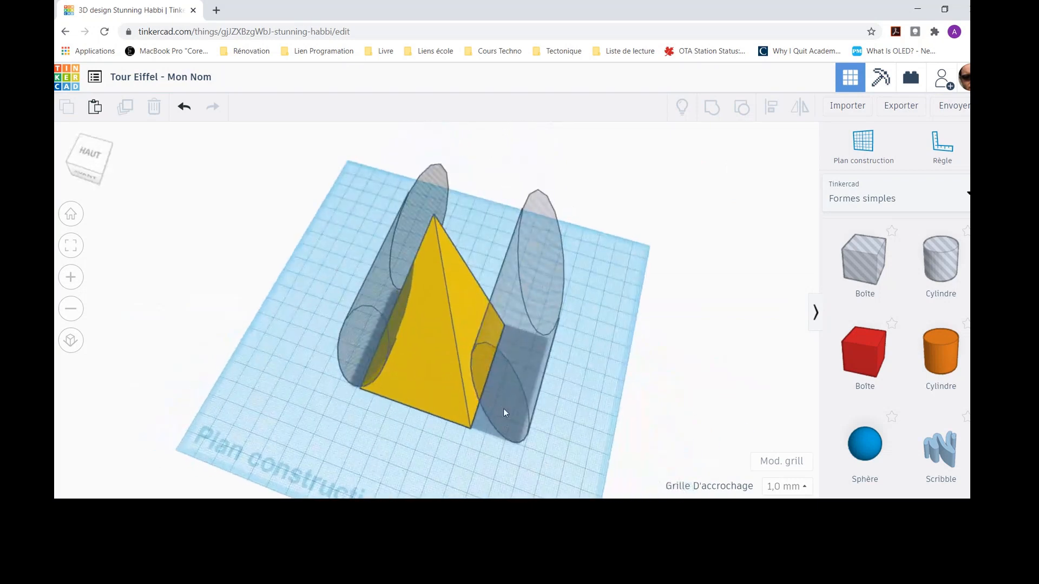
# - Move the mirrored hole cylinder about 14 mm left into the pyramid's right face, and nudge it slightly back to the right
pyautogui.moveTo(503, 397); pyautogui.dragTo(452, 375)
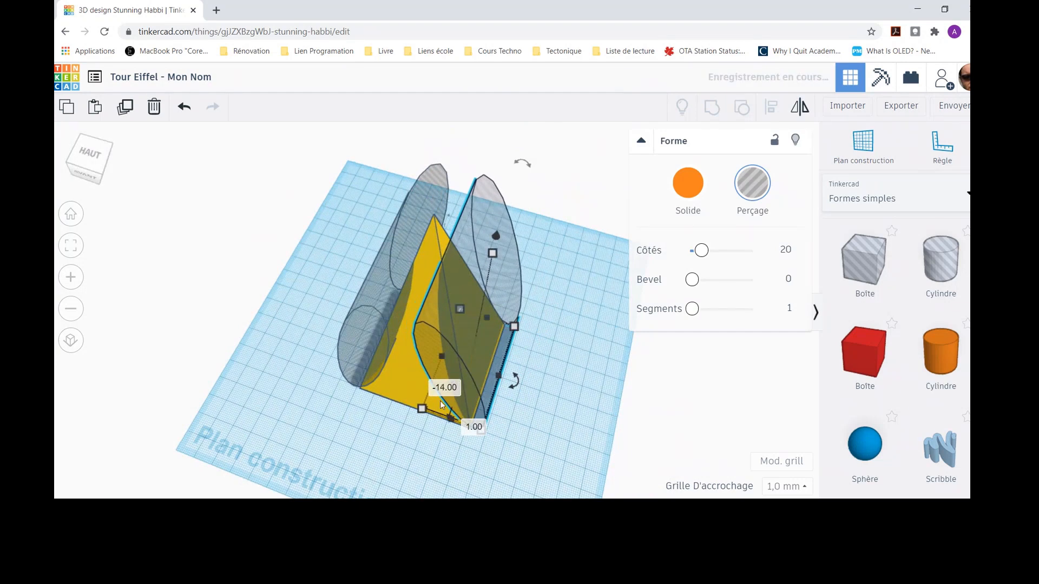
pyautogui.moveTo(446, 453); pyautogui.dragTo(455, 422, button='right')
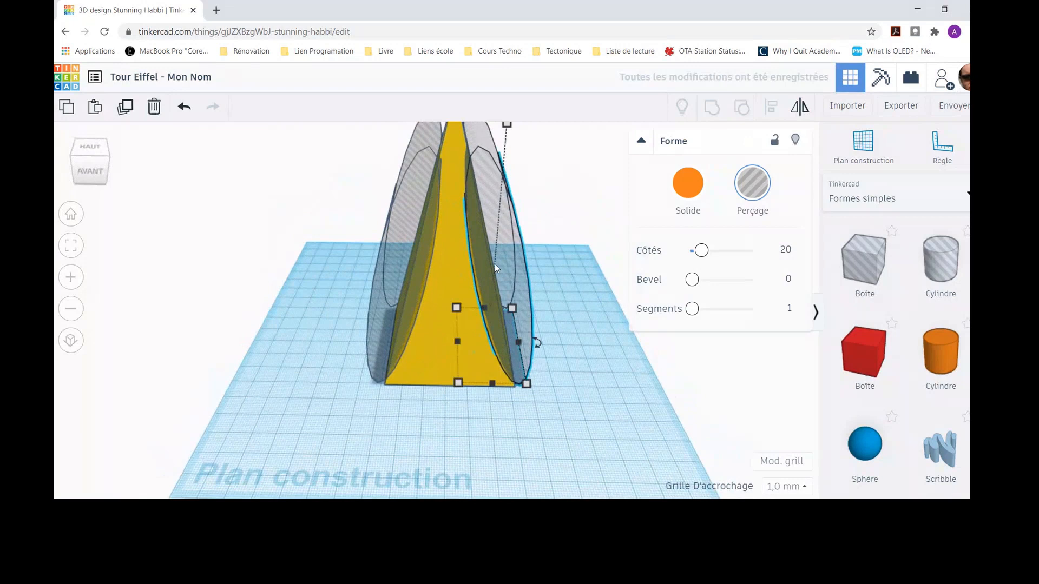
pyautogui.press('Right')
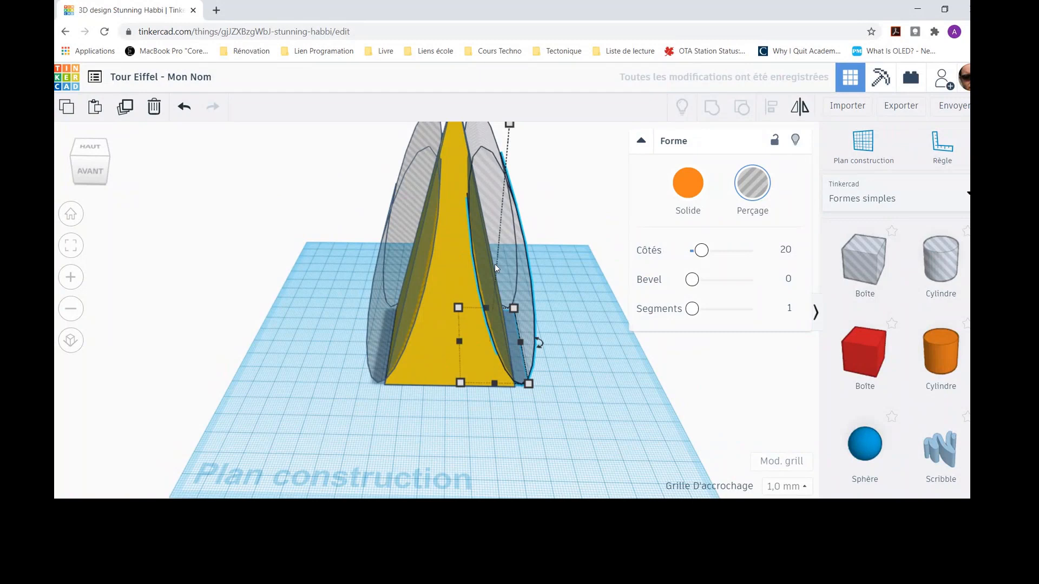
pyautogui.moveTo(584, 329)
pyautogui.mouseDown(button='right')
pyautogui.moveTo(515, 398)
pyautogui.moveTo(464, 378)
pyautogui.moveTo(347, 388)
pyautogui.moveTo(414, 390)
pyautogui.moveTo(598, 313)
pyautogui.moveTo(592, 306)
pyautogui.moveTo(579, 319)
pyautogui.mouseUp(button='right')
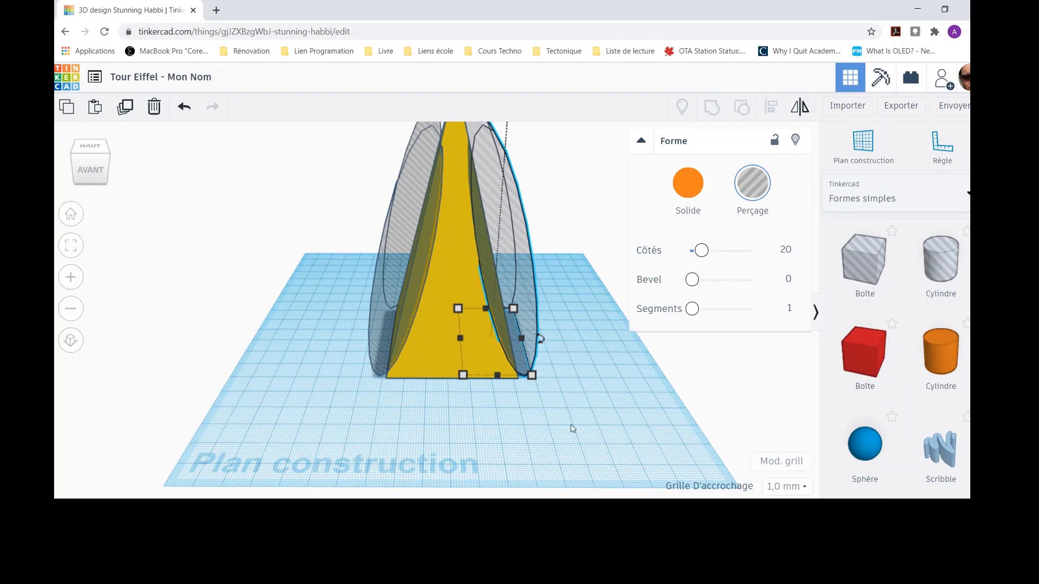
pyautogui.click(593, 428)
# - Select the pyramid and the mirrored hole cylinder and align their centres along the front-to-back direction
pyautogui.click(456, 261)
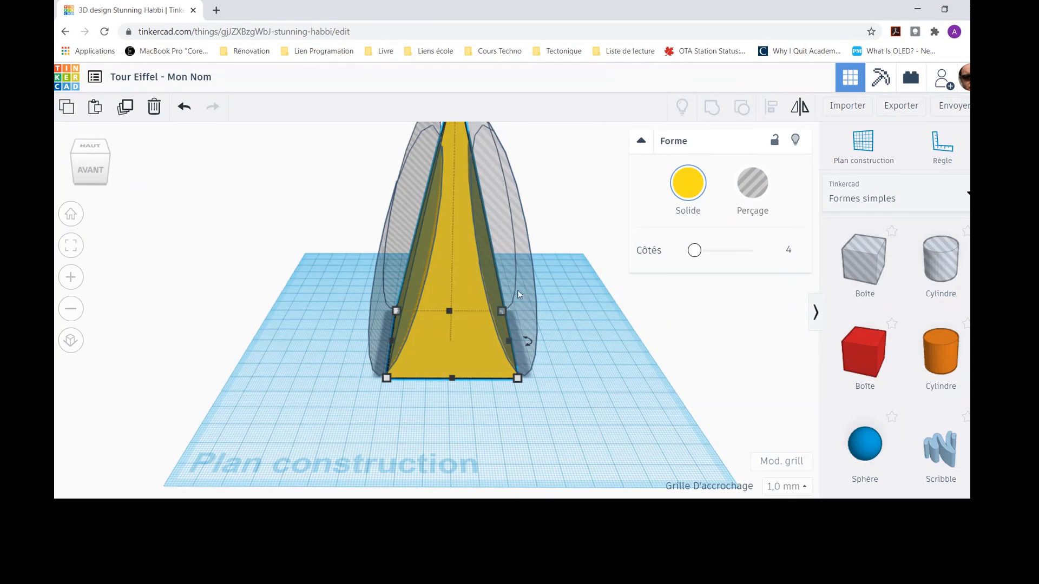
pyautogui.click(576, 273)
pyautogui.click(459, 278)
pyautogui.click(622, 231)
pyautogui.moveTo(622, 232); pyautogui.dragTo(599, 228, button='right')
pyautogui.click(430, 336)
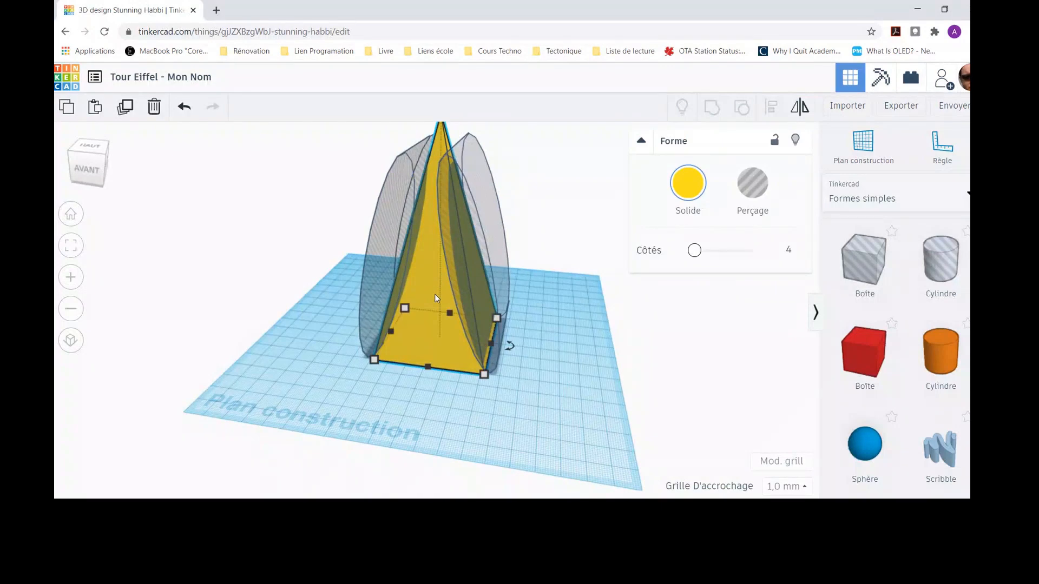
pyautogui.keyDown('shift'); pyautogui.click(472, 251); pyautogui.keyUp('shift')
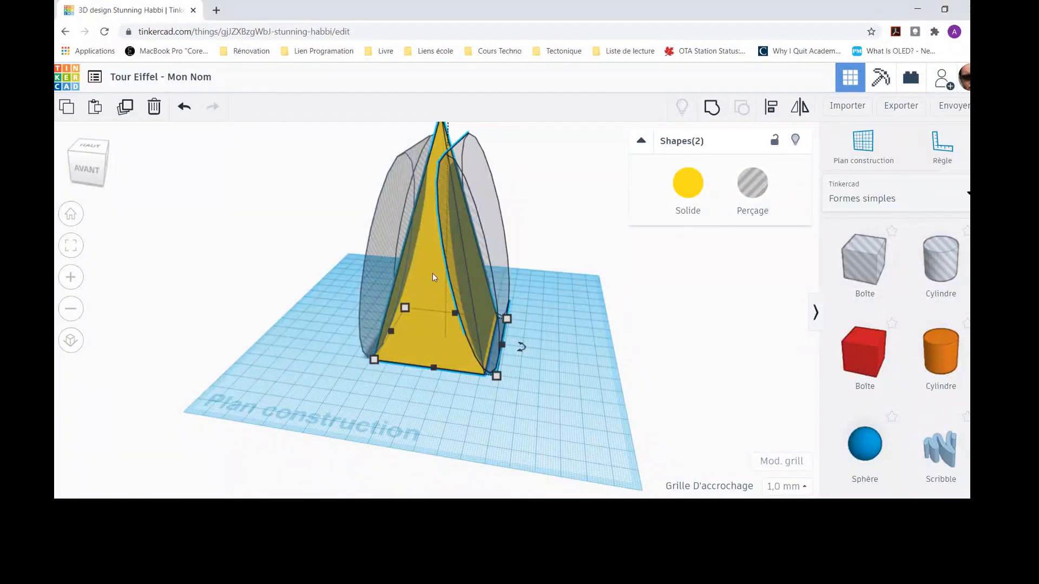
pyautogui.click(772, 109)
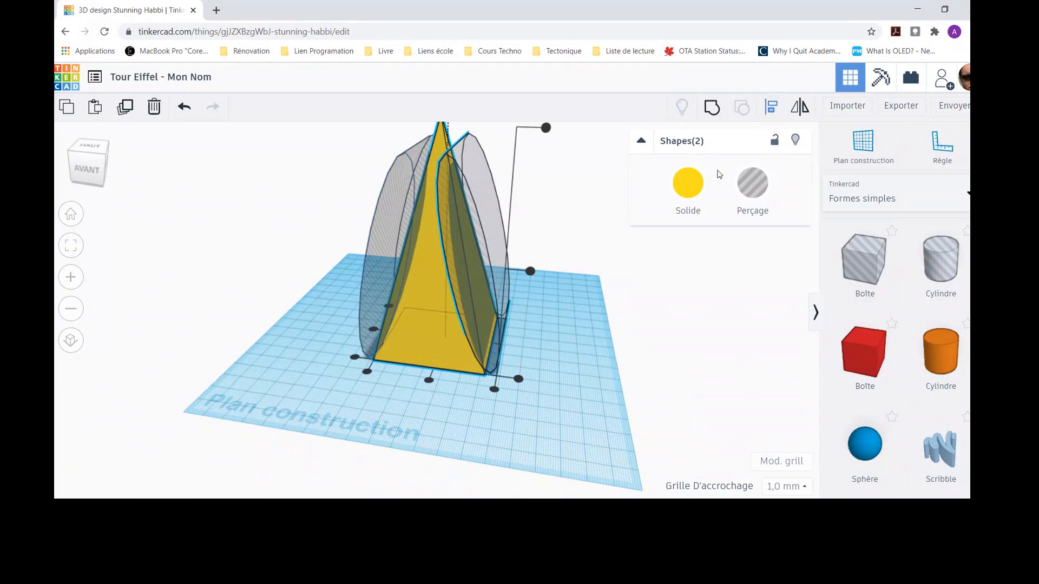
pyautogui.click(258, 360)
pyautogui.moveTo(258, 358); pyautogui.dragTo(383, 348, button='right')
pyautogui.press('l')
pyautogui.click(394, 357)
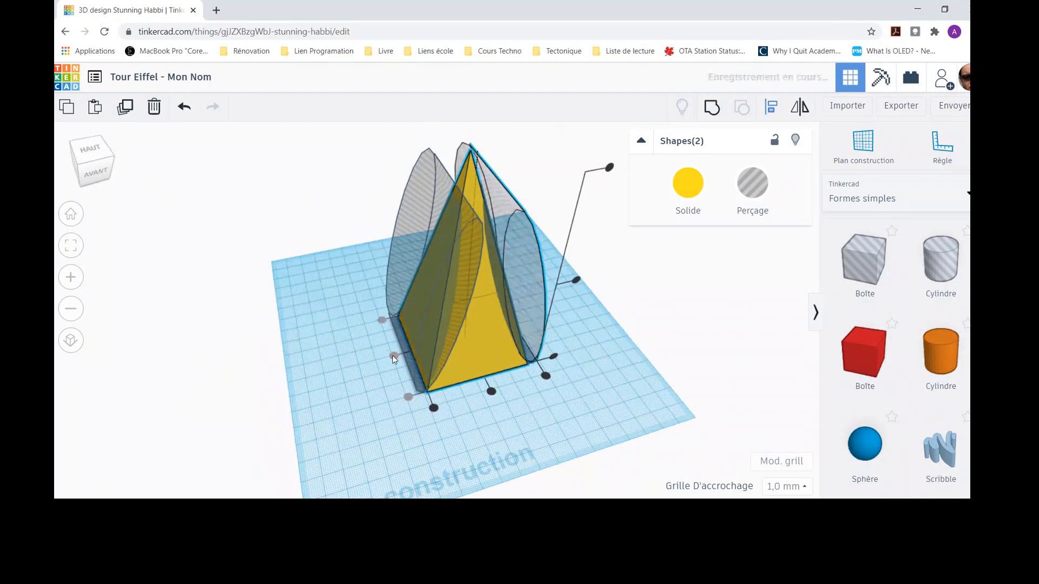
pyautogui.click(648, 340)
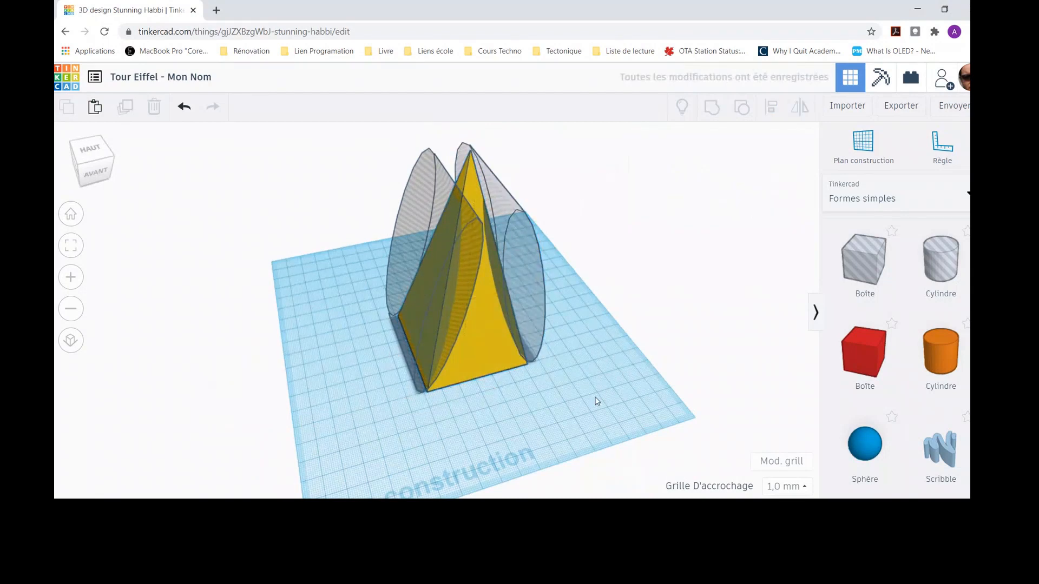
# - Try grouping the pyramid with both hole cylinders to carve matching concave curves into its left and right faces
pyautogui.moveTo(570, 413); pyautogui.dragTo(55, 373, button='right')
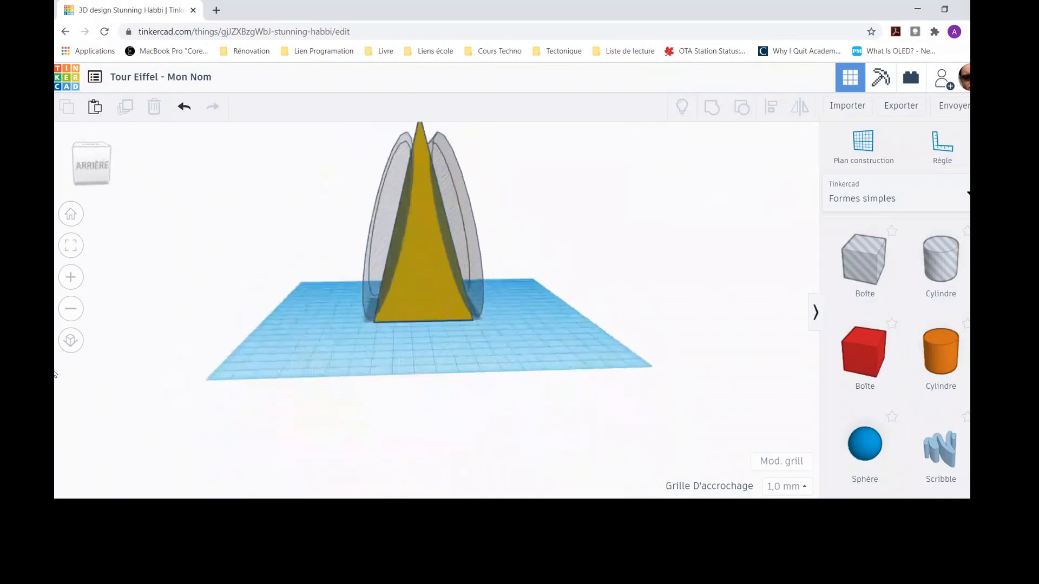
pyautogui.moveTo(438, 342); pyautogui.dragTo(224, 364, button='right')
pyautogui.moveTo(143, 341); pyautogui.dragTo(437, 367, button='right')
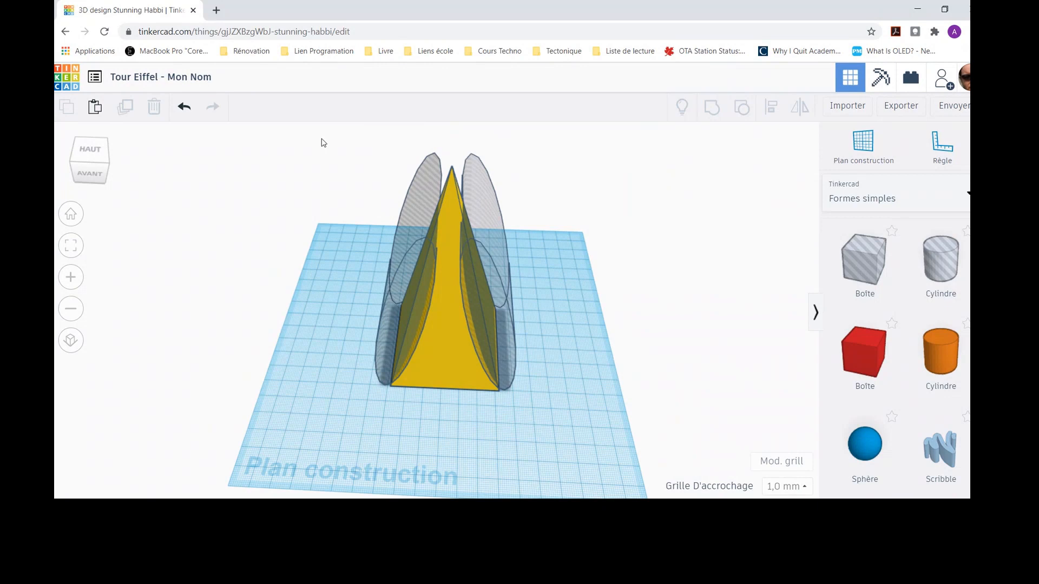
pyautogui.moveTo(321, 140); pyautogui.dragTo(632, 472)
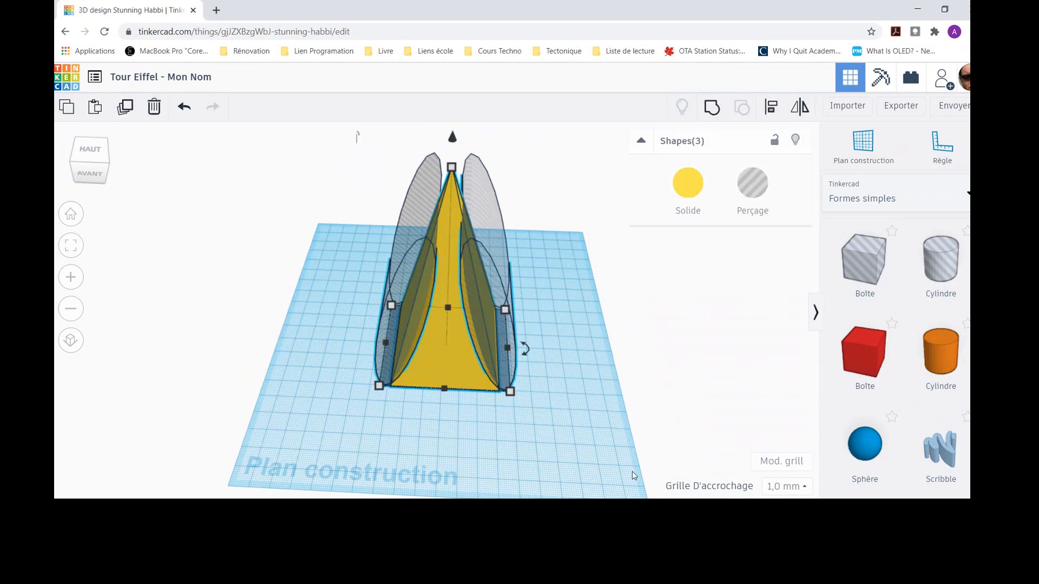
pyautogui.click(712, 108)
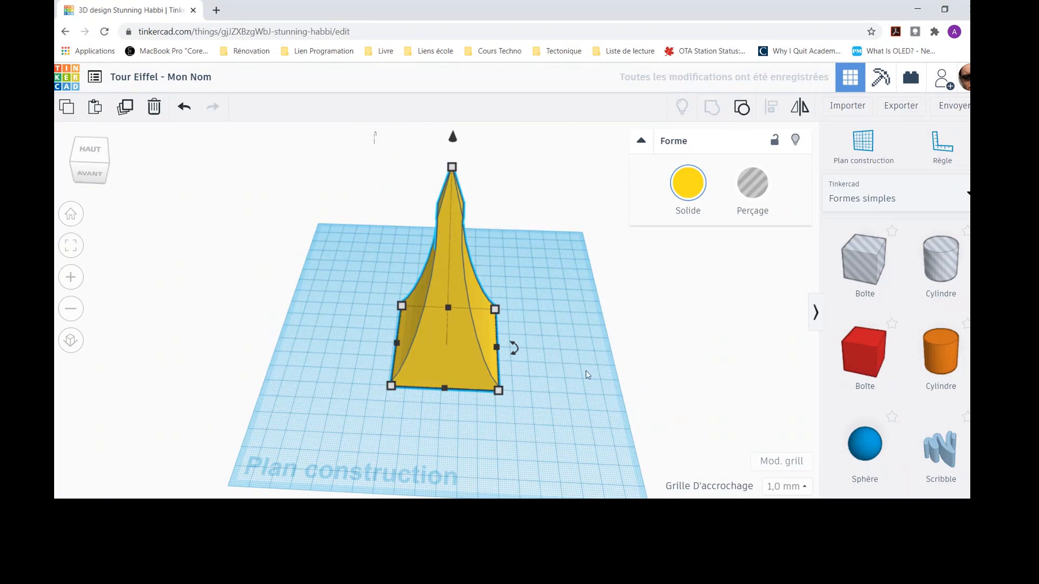
# - Inspect the two-sided carving from several angles and ungroup it into the pyramid and both hole cylinders
pyautogui.click(575, 352)
pyautogui.moveTo(542, 355); pyautogui.dragTo(68, 352, button='right')
pyautogui.moveTo(566, 353); pyautogui.dragTo(686, 332, button='right')
pyautogui.moveTo(213, 341); pyautogui.dragTo(195, 327, button='right')
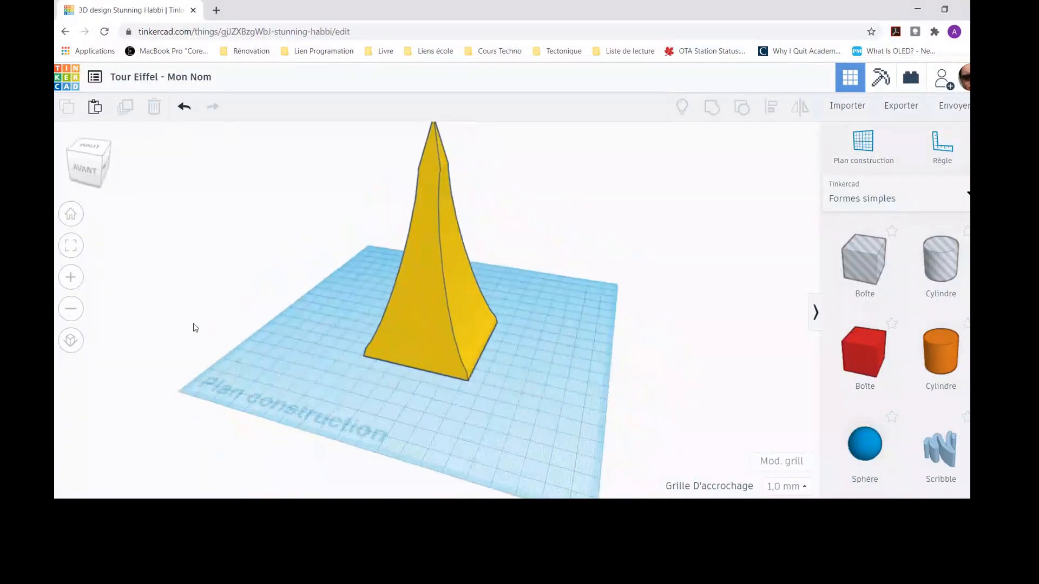
pyautogui.moveTo(557, 239); pyautogui.dragTo(606, 248, button='right')
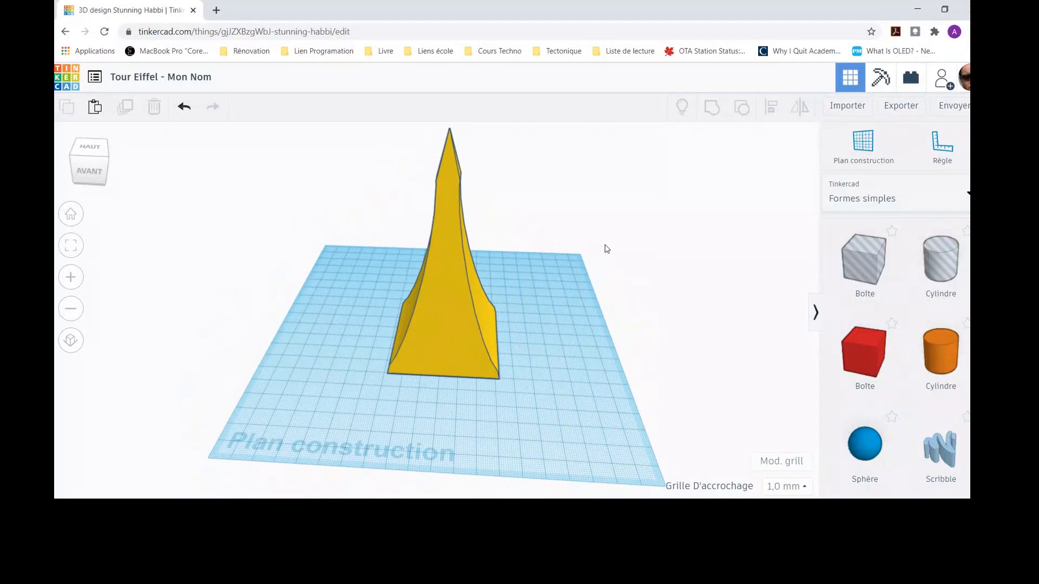
pyautogui.click(444, 291)
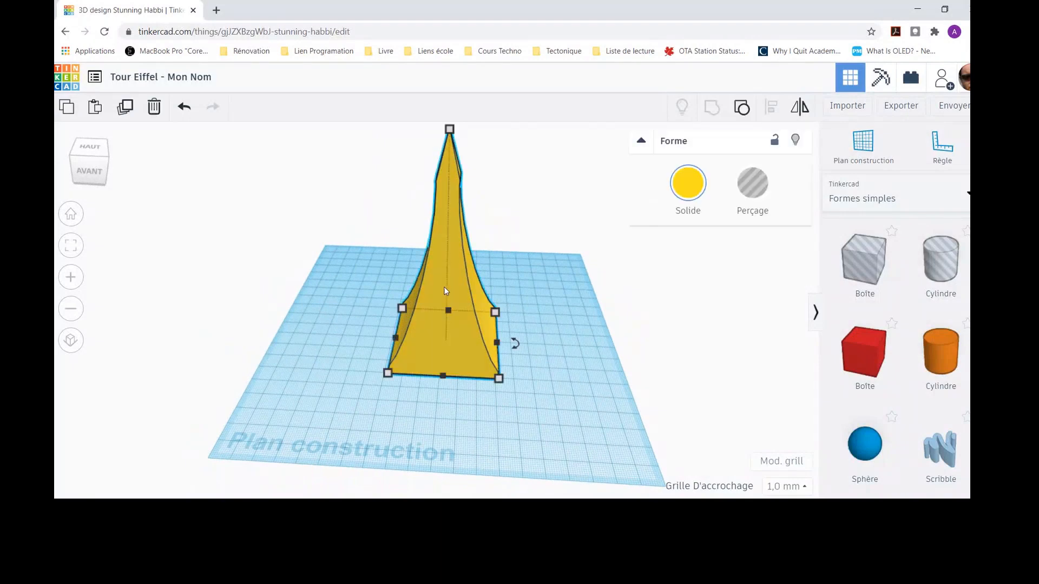
pyautogui.click(747, 109)
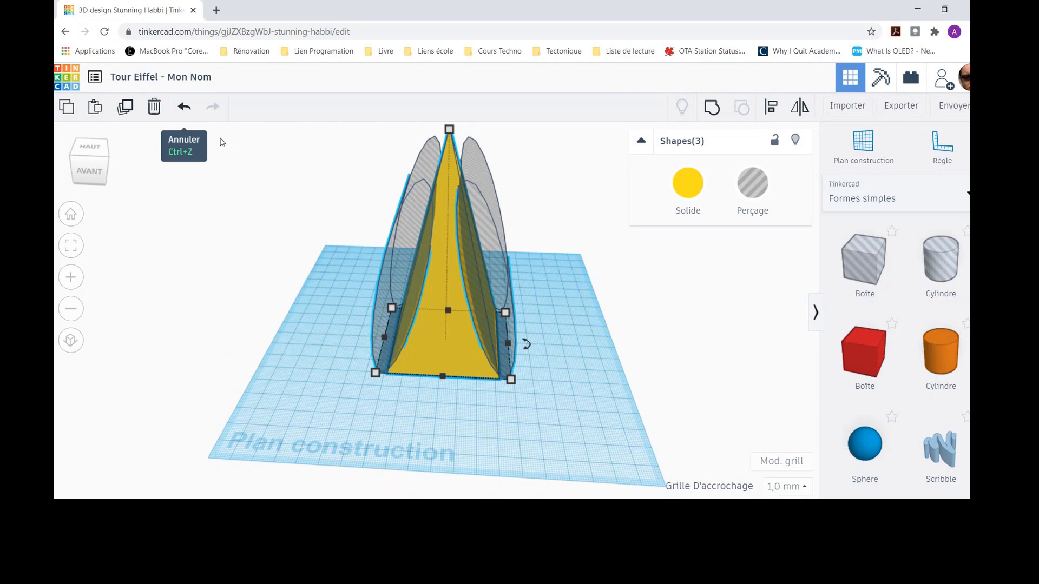
# - Copy and paste the two hole cylinders beside the pyramid and move the pasted pair well clear to its right
pyautogui.click(633, 352)
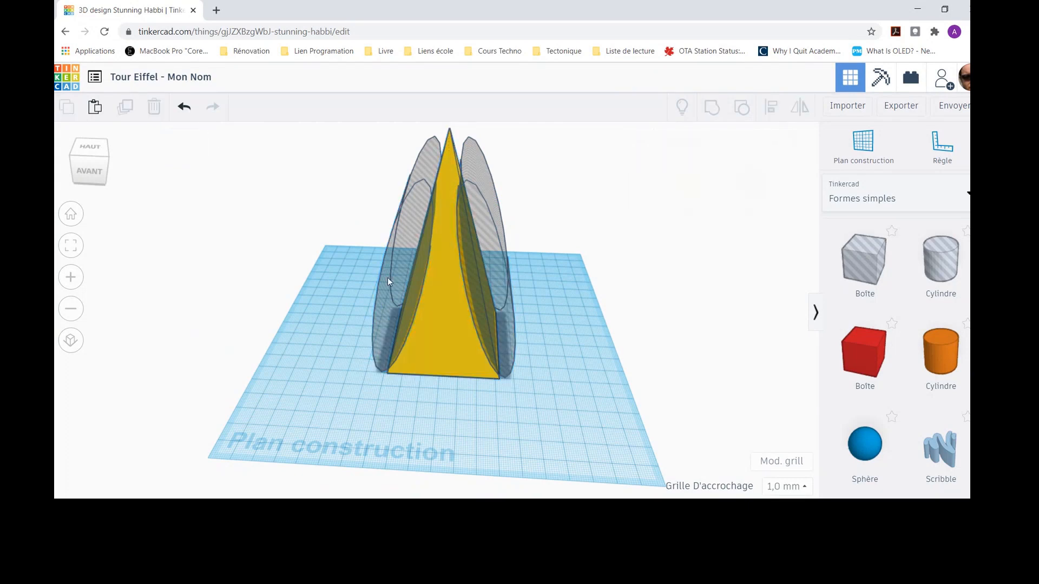
pyautogui.click(392, 273)
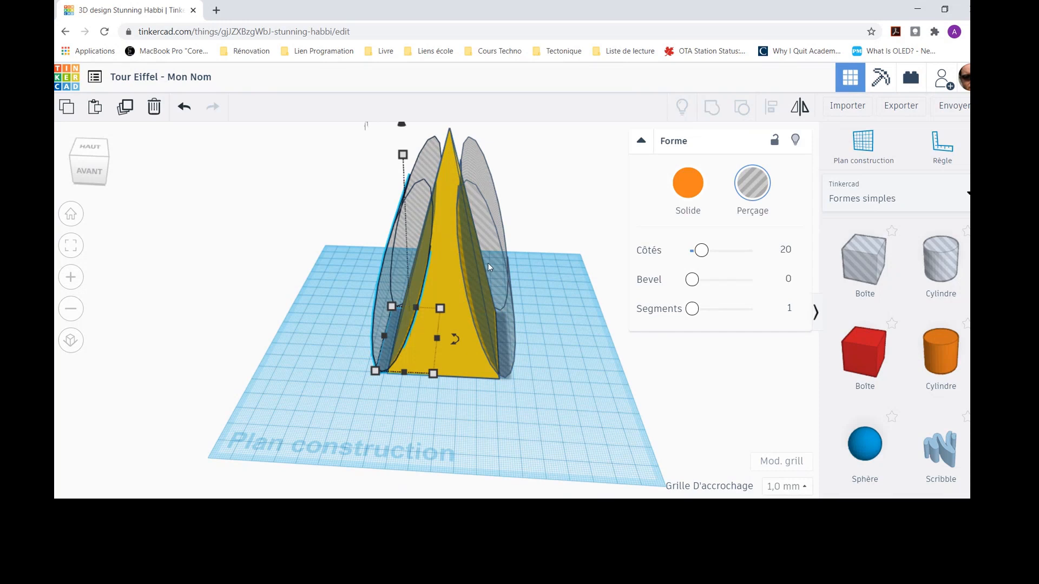
pyautogui.click(582, 313)
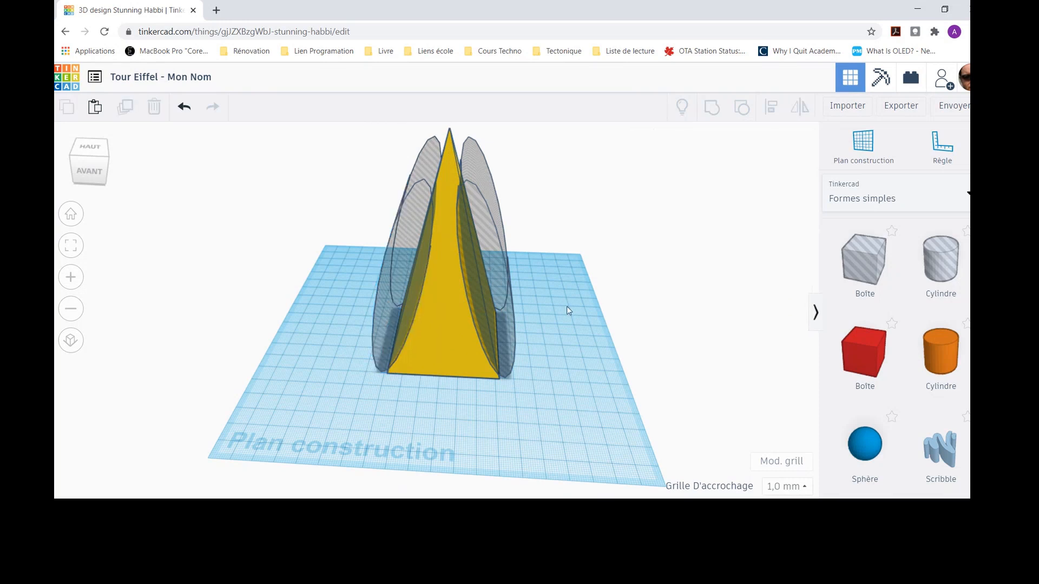
pyautogui.click(407, 264)
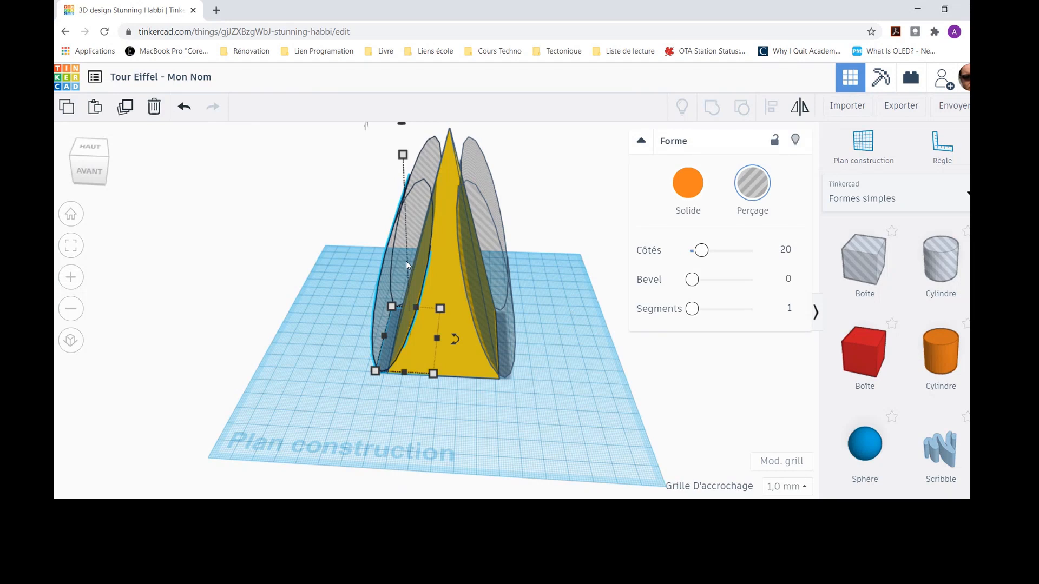
pyautogui.keyDown('shift'); pyautogui.click(488, 261); pyautogui.keyUp('shift')
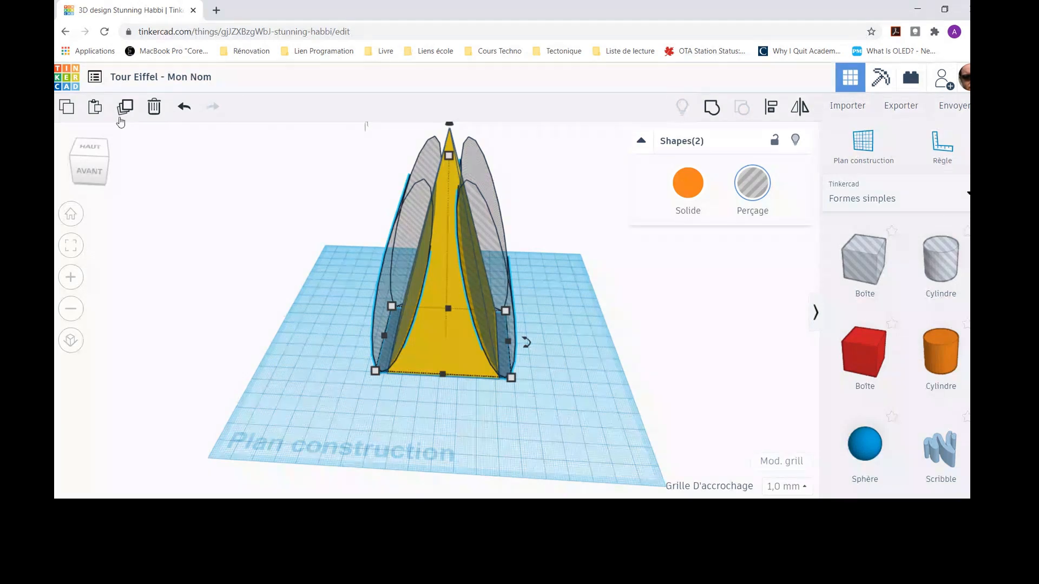
pyautogui.click(67, 110)
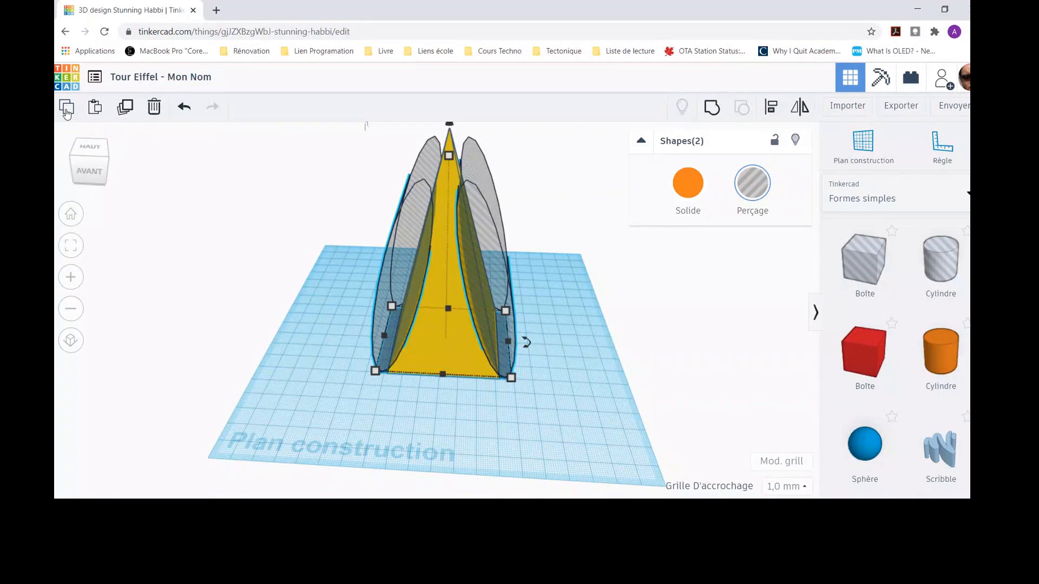
pyautogui.click(95, 108)
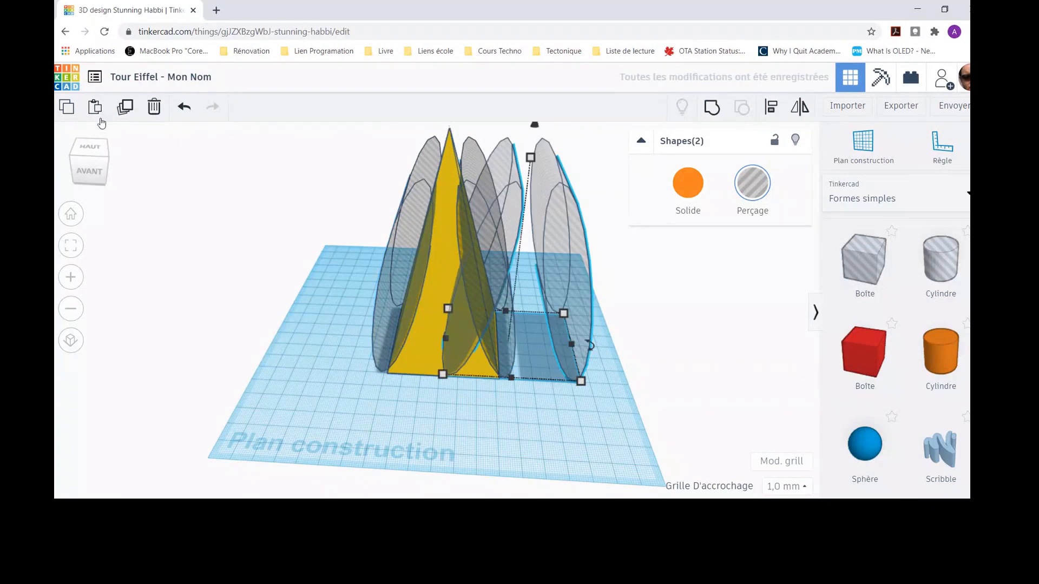
pyautogui.moveTo(571, 278); pyautogui.dragTo(767, 294)
# - Group the pyramid with its two original hole cylinders to carve concave curves into the left and right faces
pyautogui.click(463, 416)
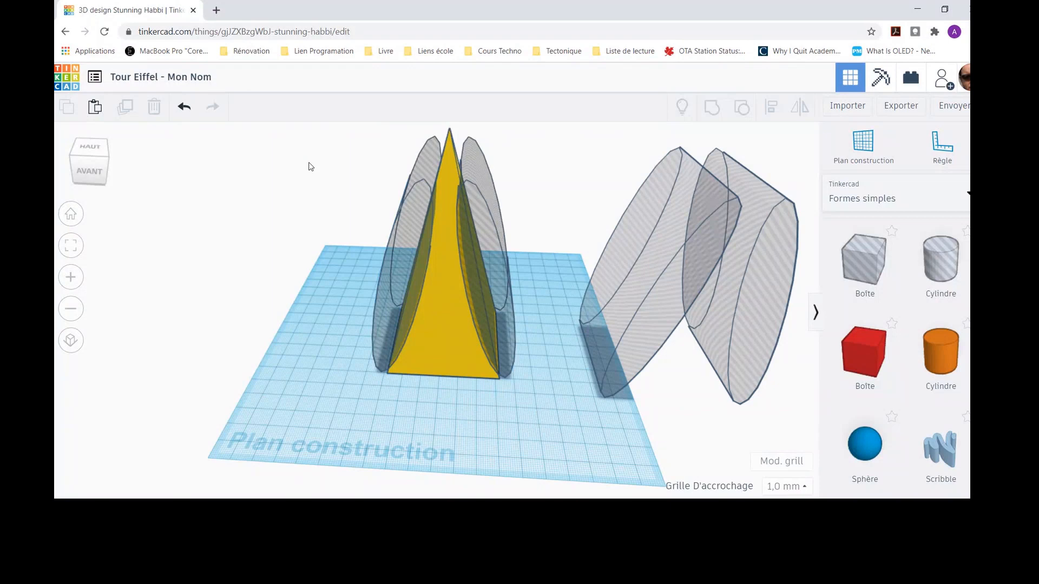
pyautogui.moveTo(354, 132); pyautogui.dragTo(551, 425)
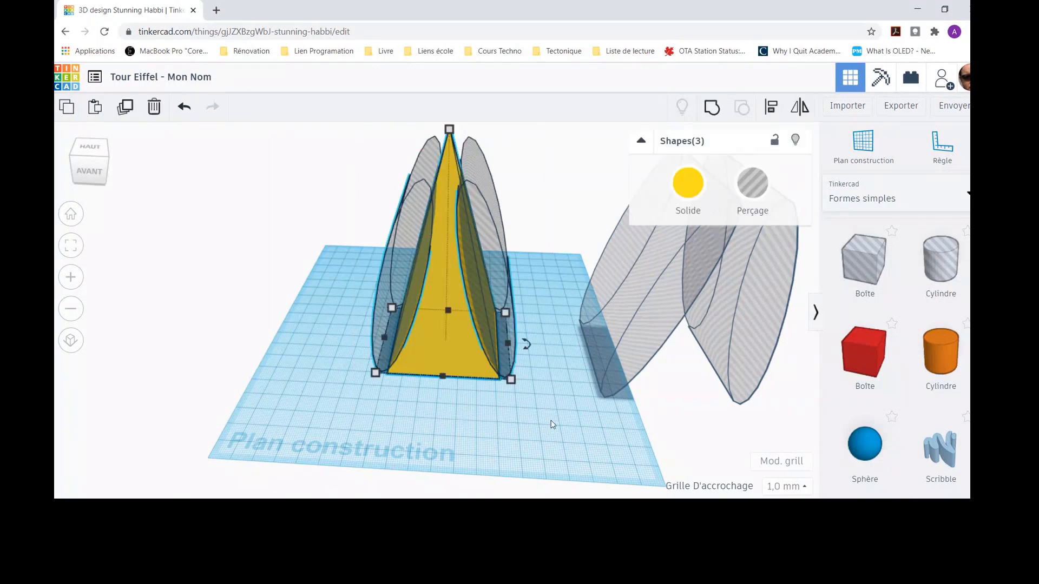
pyautogui.click(713, 108)
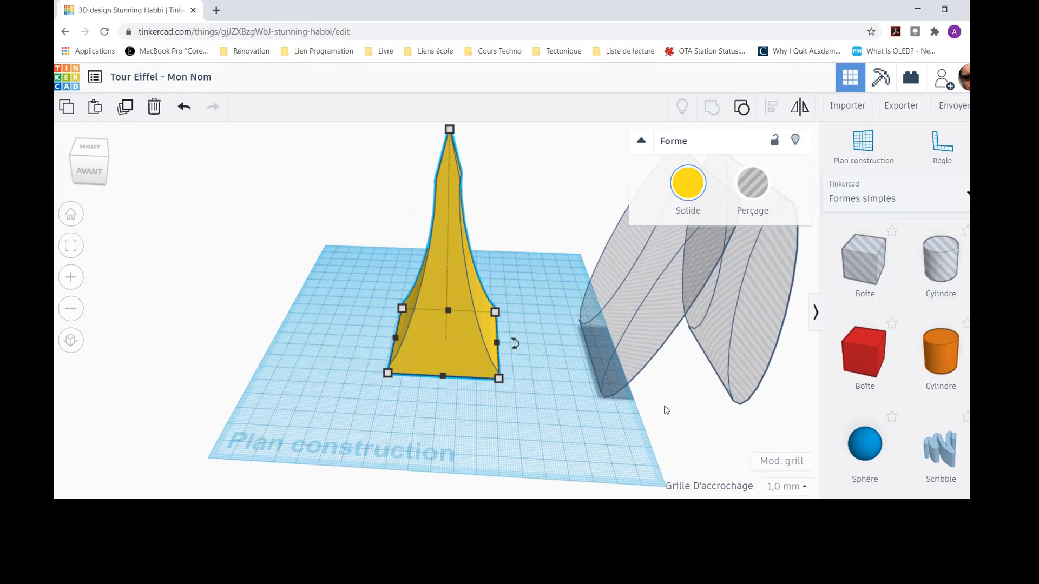
pyautogui.click(644, 421)
# - Select the two copied hole cylinders beside the carved pyramid and group them into one hole shape
pyautogui.moveTo(645, 421); pyautogui.dragTo(633, 355, button='right')
pyautogui.click(607, 284)
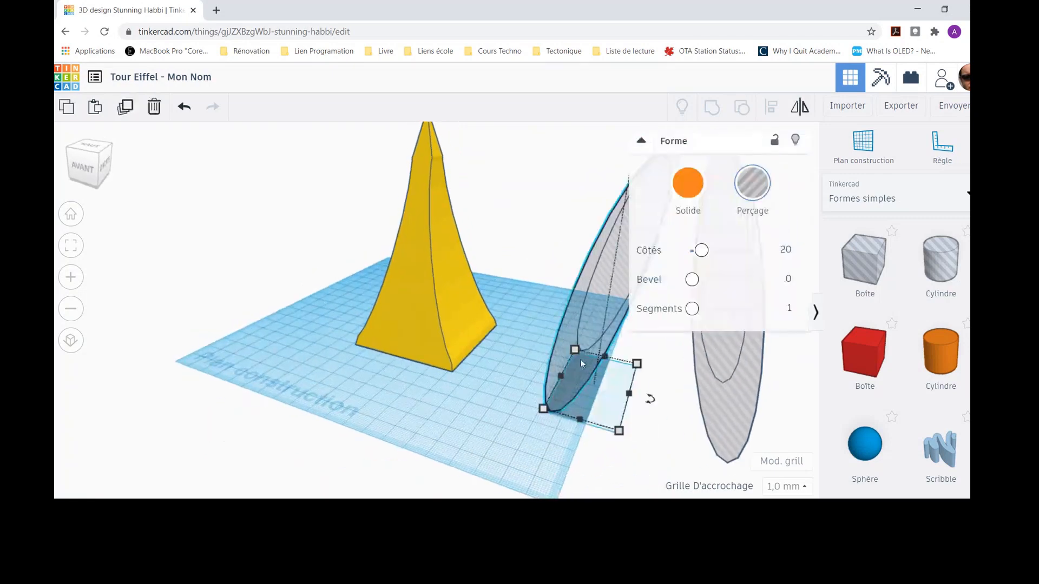
pyautogui.keyDown('shift'); pyautogui.click(722, 374); pyautogui.keyUp('shift')
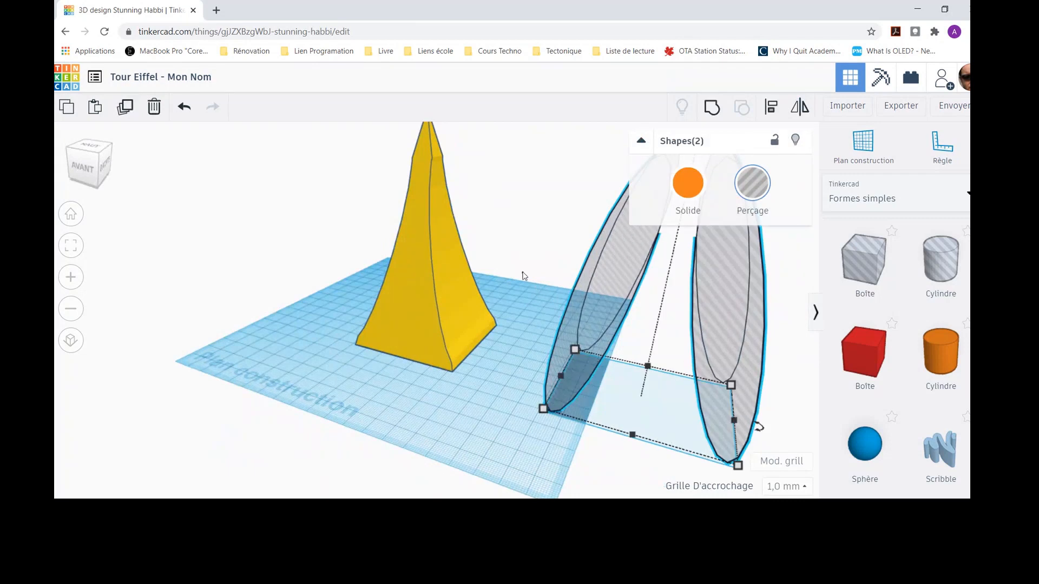
pyautogui.click(497, 206)
pyautogui.click(640, 246)
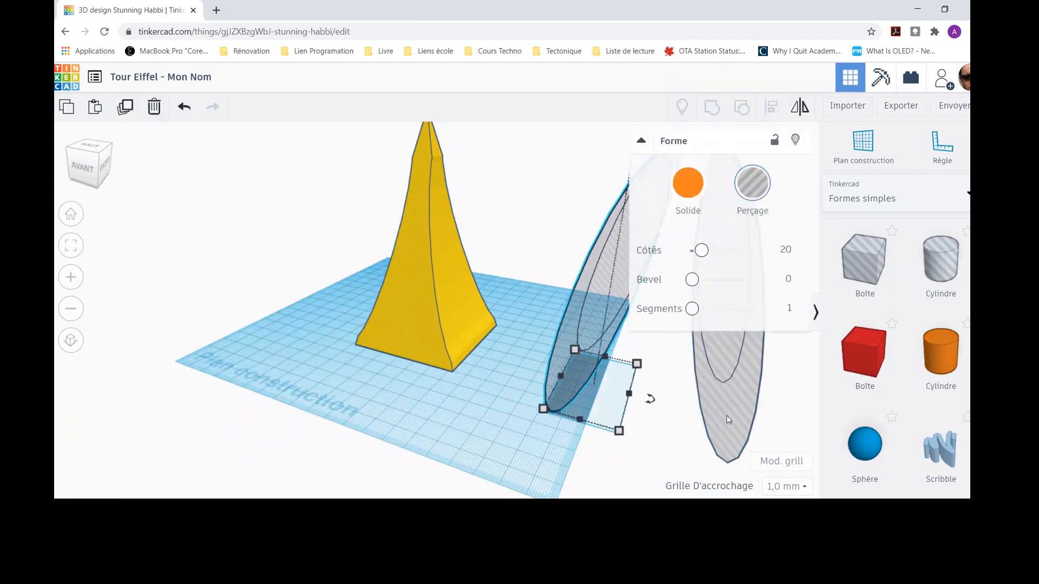
pyautogui.keyDown('shift'); pyautogui.click(732, 408); pyautogui.keyUp('shift')
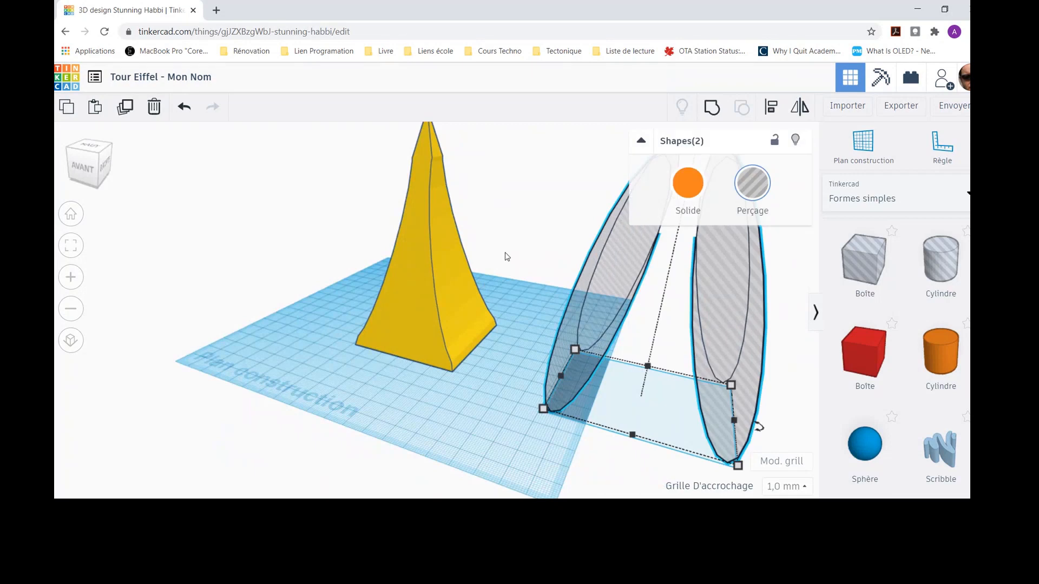
pyautogui.click(711, 108)
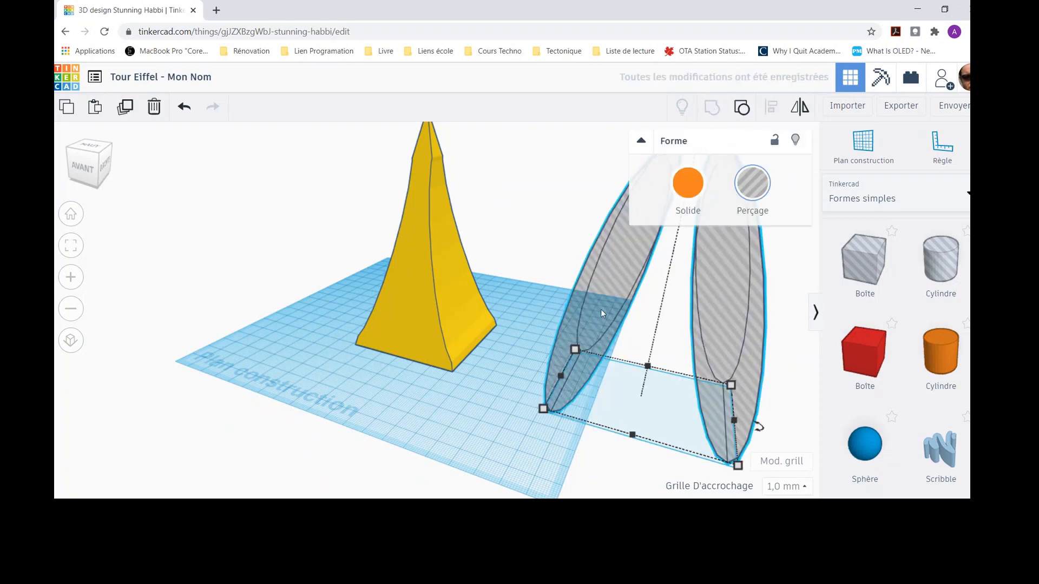
# - Rotate the grouped hole cylinders 90° about the vertical axis and position them over the pyramid's front and back faces
pyautogui.moveTo(599, 307); pyautogui.dragTo(400, 376)
pyautogui.moveTo(567, 429); pyautogui.dragTo(498, 362)
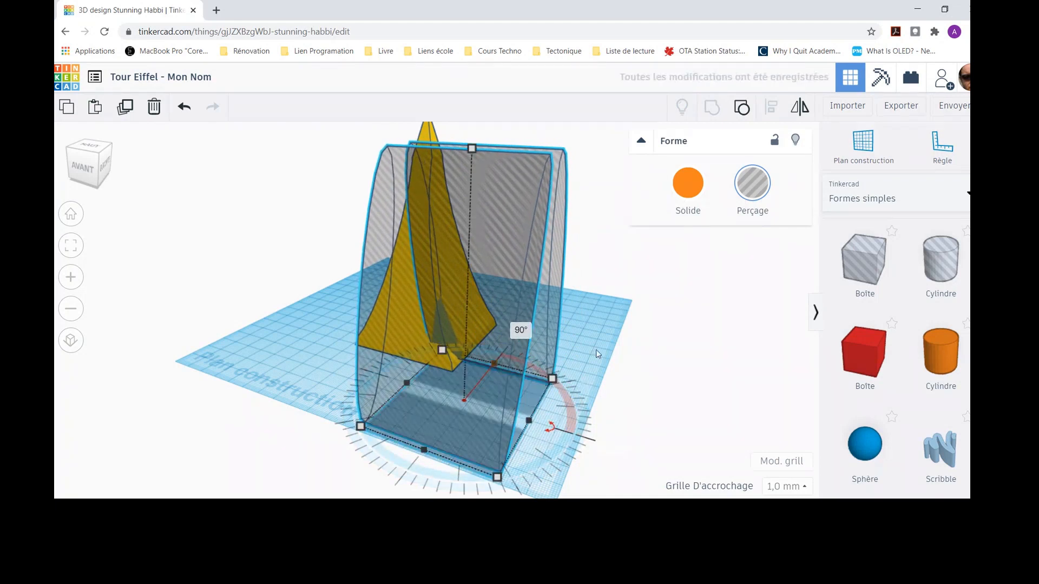
pyautogui.moveTo(595, 349); pyautogui.dragTo(345, 309, button='right')
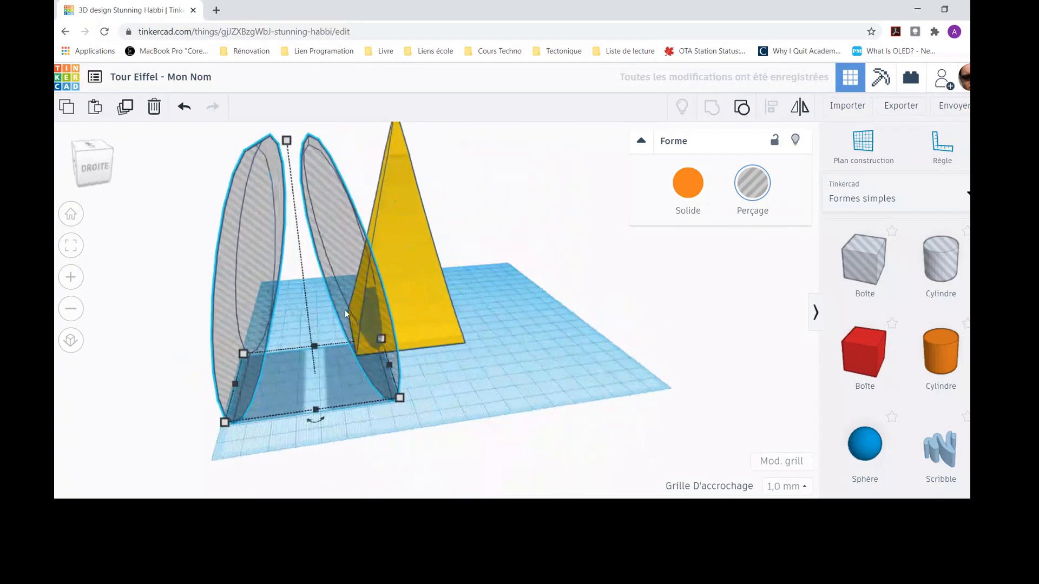
pyautogui.moveTo(355, 302); pyautogui.dragTo(449, 259)
pyautogui.moveTo(540, 364); pyautogui.dragTo(139, 371, button='right')
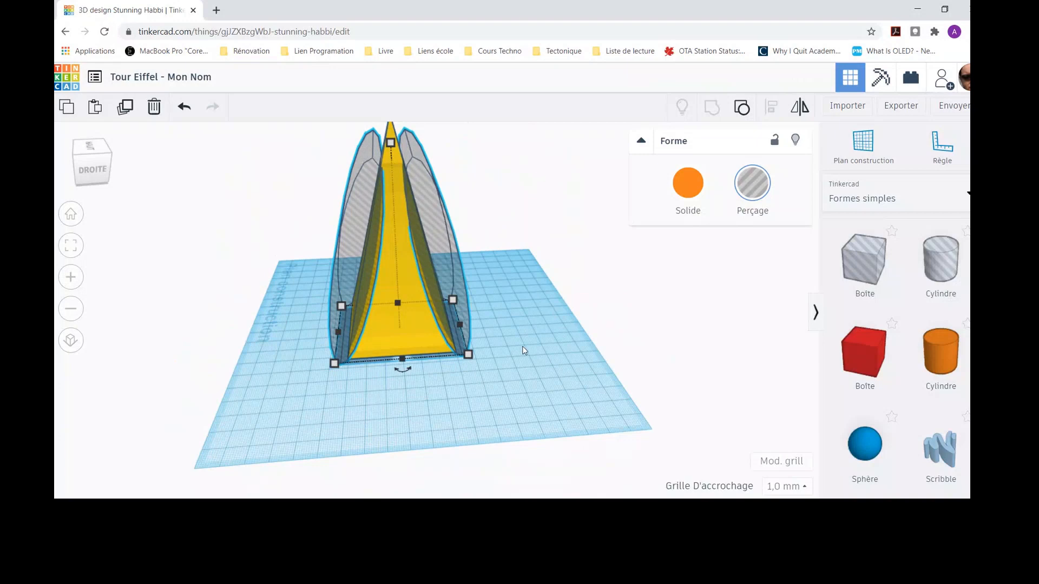
# - Select the pyramid and the rotated hole group and align their centres along the left-to-right direction
pyautogui.click(571, 333)
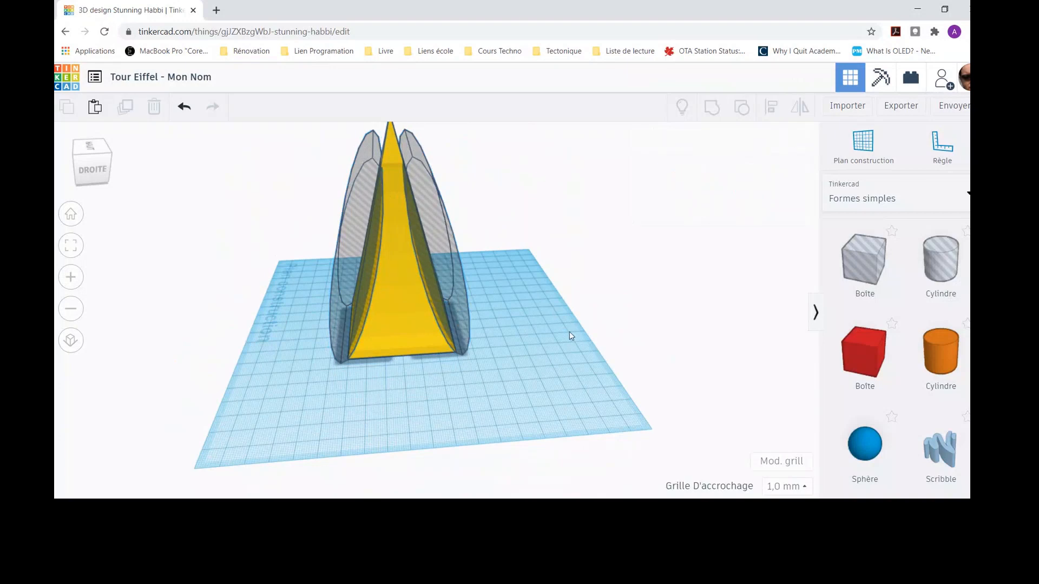
pyautogui.click(438, 239)
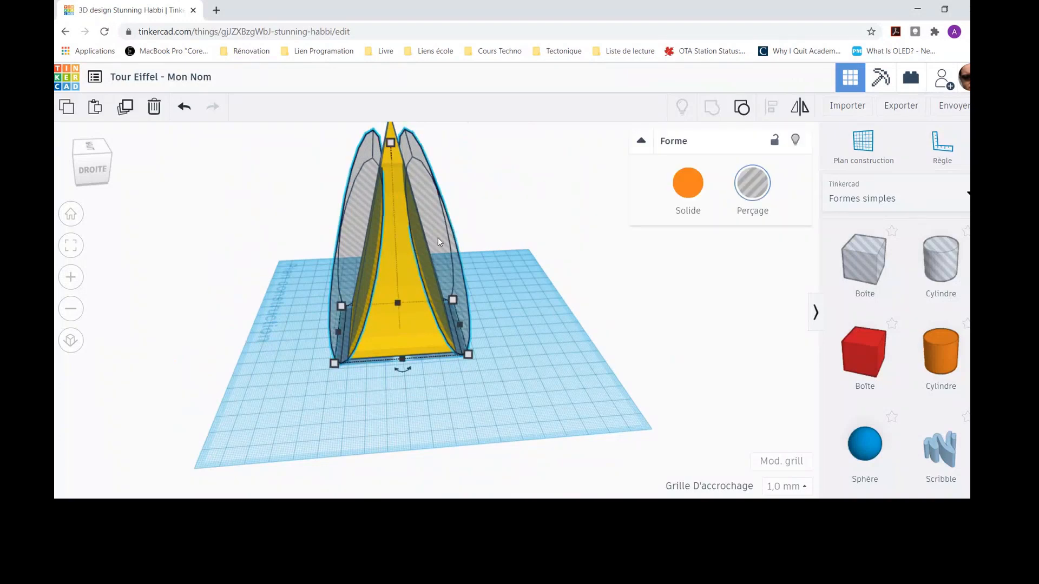
pyautogui.keyDown('shift'); pyautogui.click(399, 268); pyautogui.keyUp('shift')
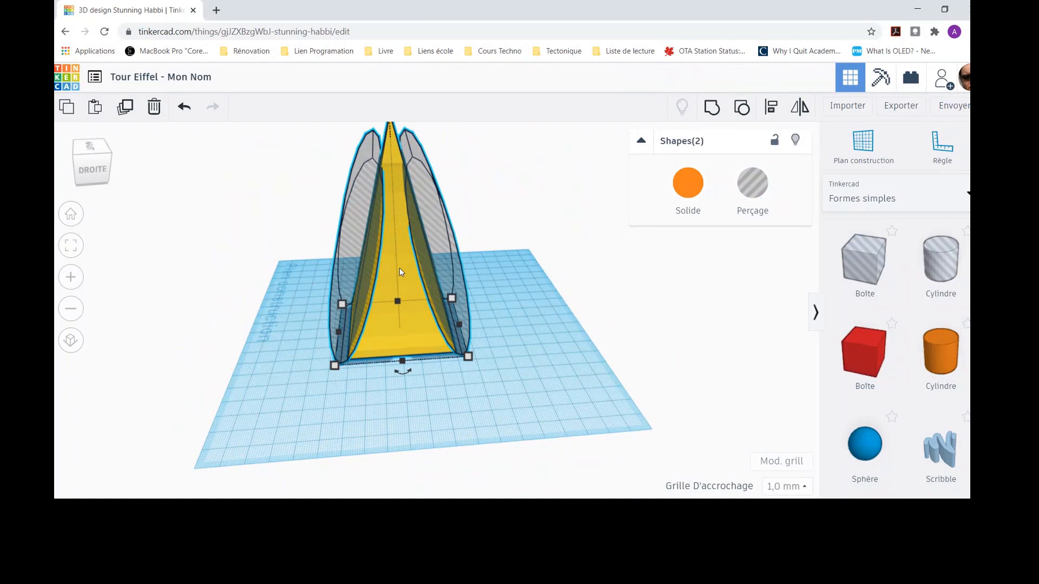
pyautogui.click(772, 108)
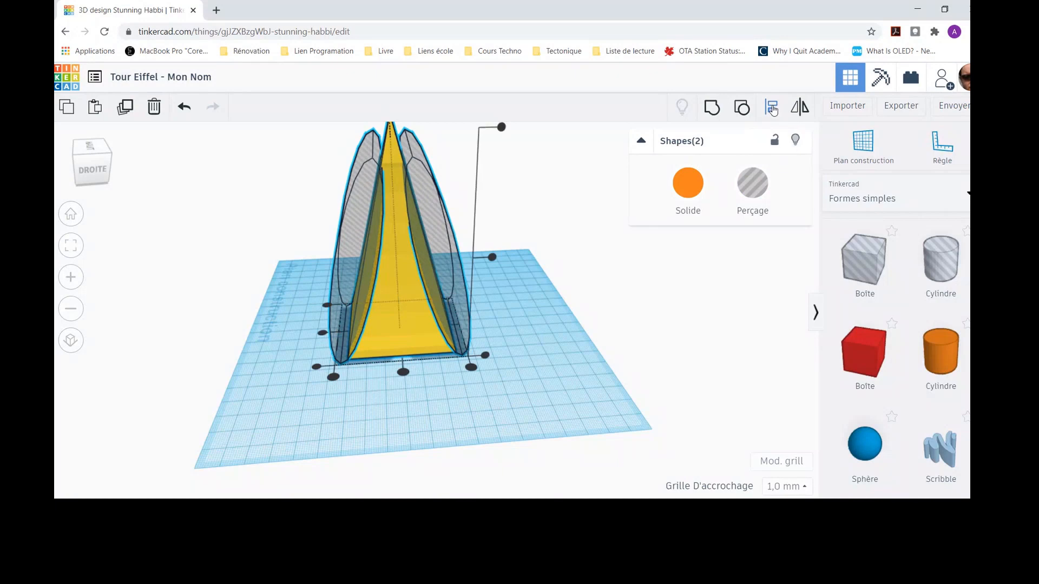
pyautogui.click(323, 334)
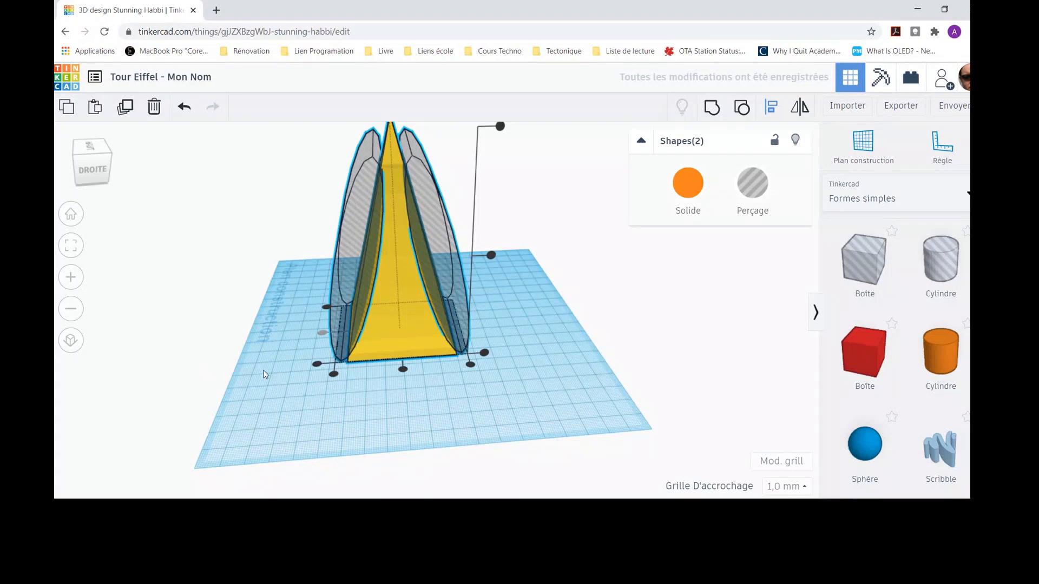
pyautogui.moveTo(266, 373); pyautogui.dragTo(230, 399, button='right')
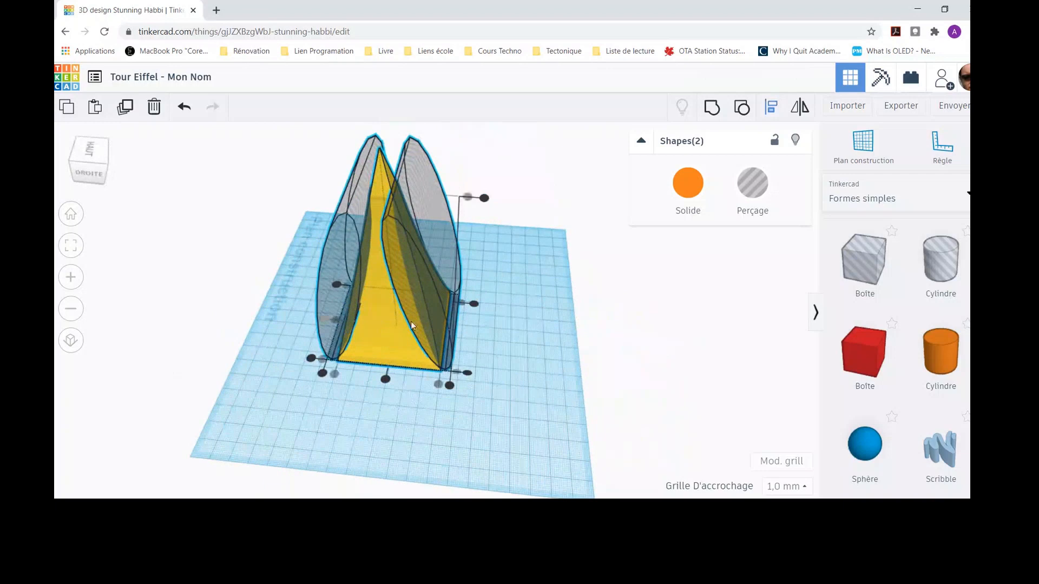
# - Group the pyramid with the rotated hole group to carve concave curves into its front and back faces
pyautogui.click(566, 312)
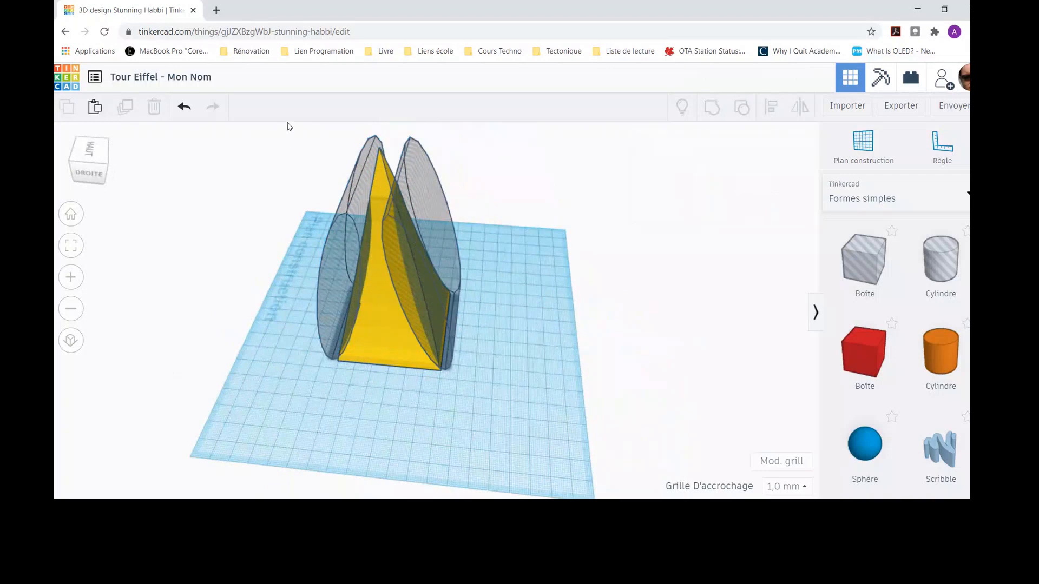
pyautogui.moveTo(288, 124); pyautogui.dragTo(533, 428)
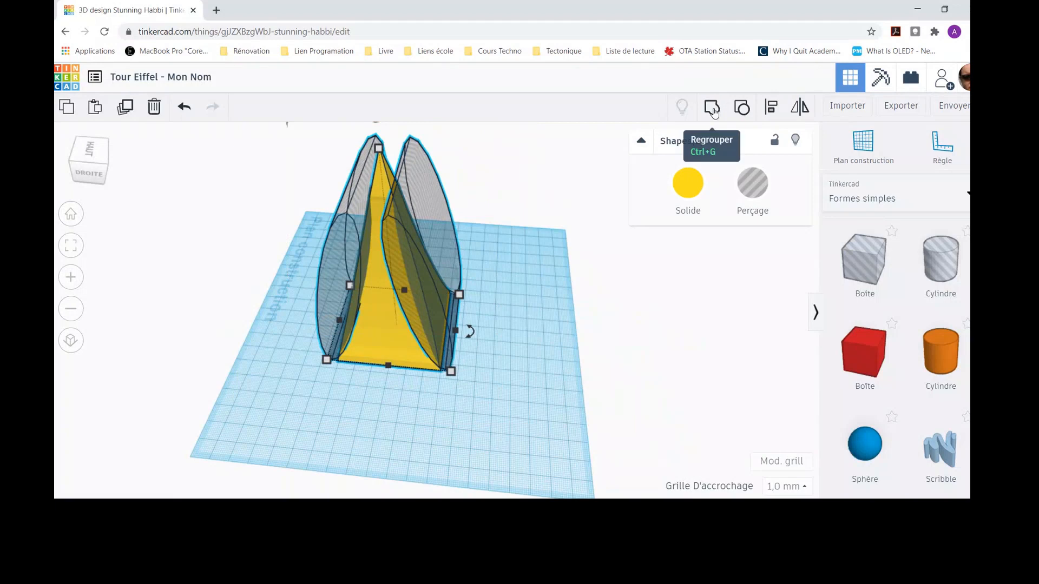
pyautogui.click(712, 110)
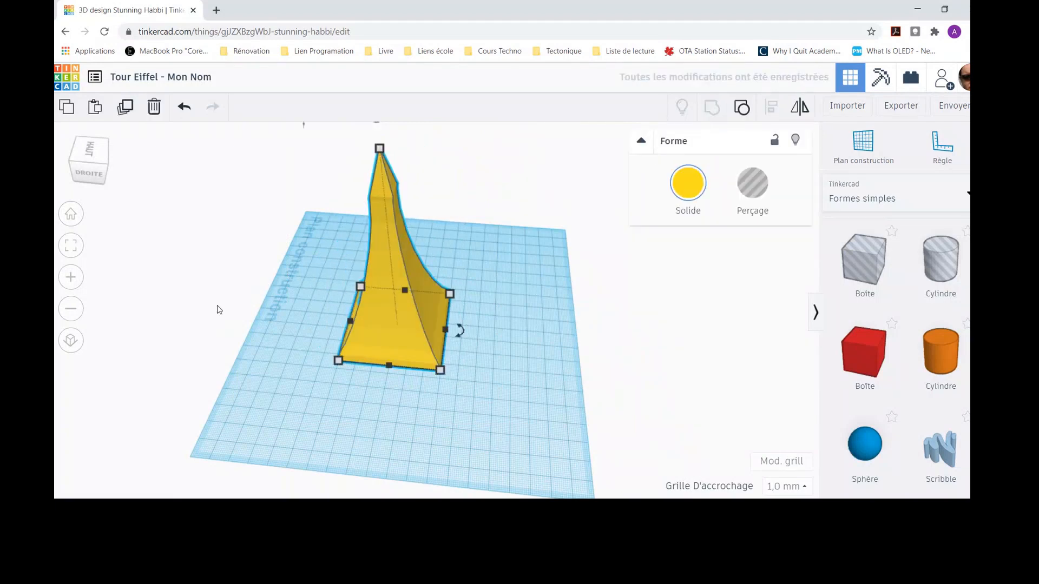
# - Examine the carved tower from several angles and compare it with the Eiffel Tower reference slide in PowerPoint
pyautogui.moveTo(257, 296); pyautogui.dragTo(544, 287, button='right')
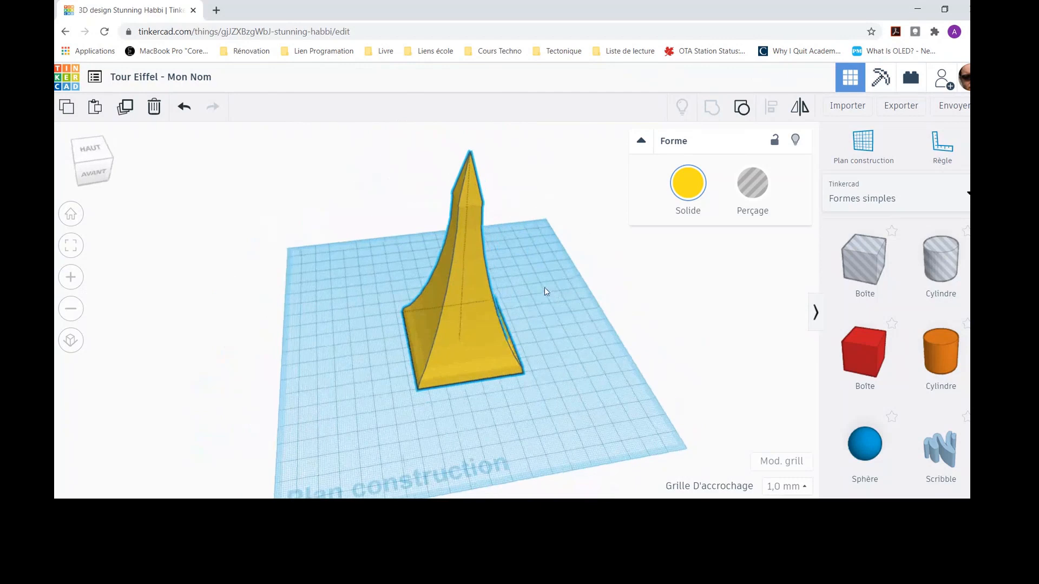
pyautogui.moveTo(462, 438); pyautogui.dragTo(54, 426, button='right')
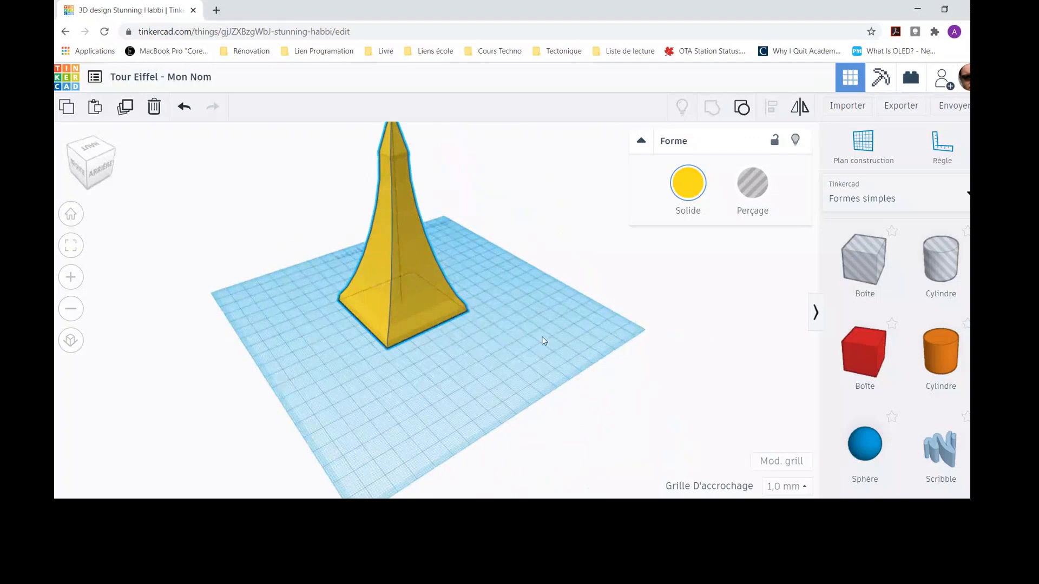
pyautogui.moveTo(542, 340); pyautogui.dragTo(519, 366, button='right')
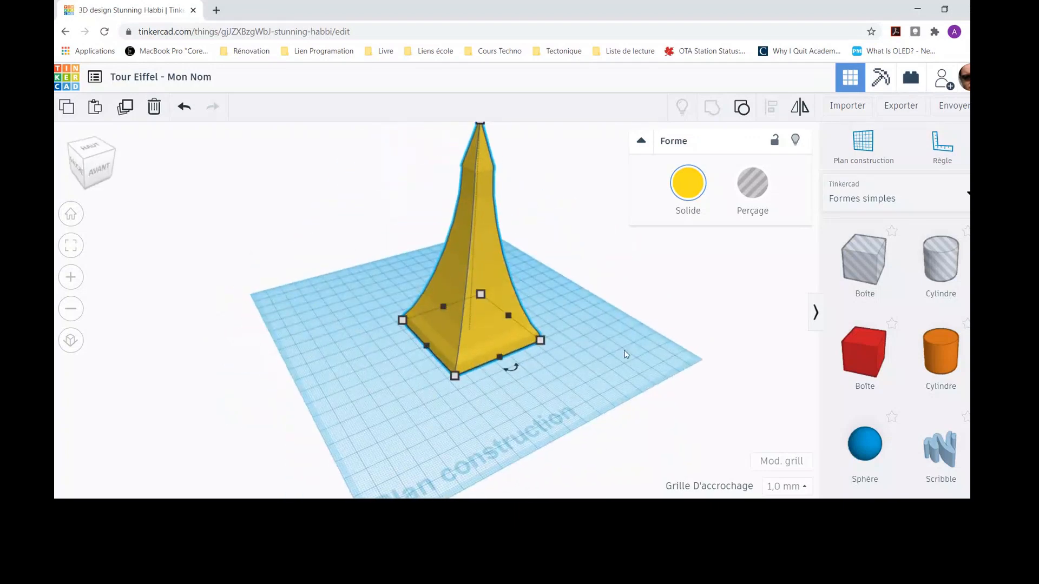
pyautogui.moveTo(626, 355); pyautogui.dragTo(500, 373, button='right')
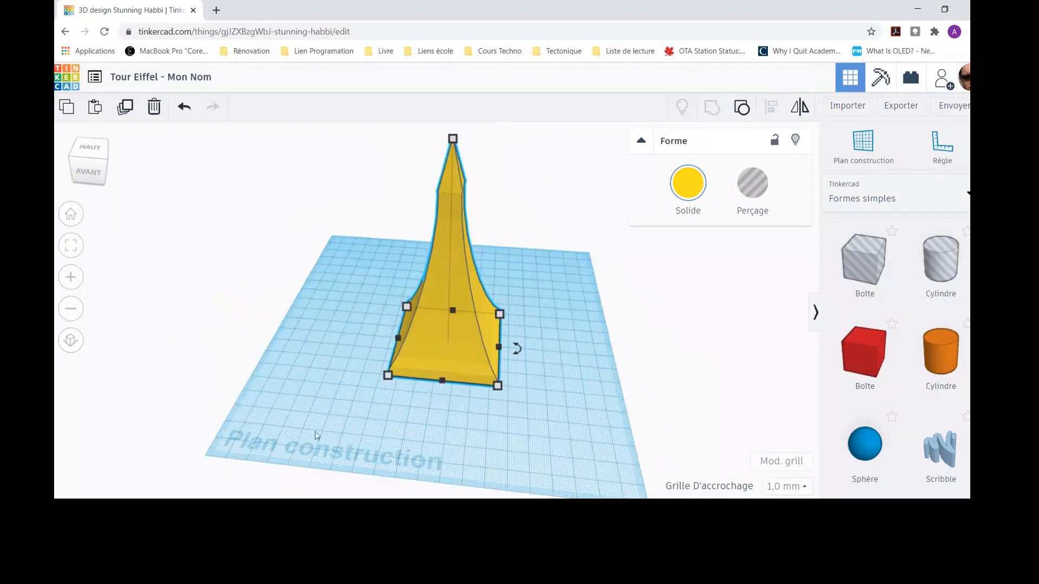
pyautogui.hotkey('alt', 'Tab')
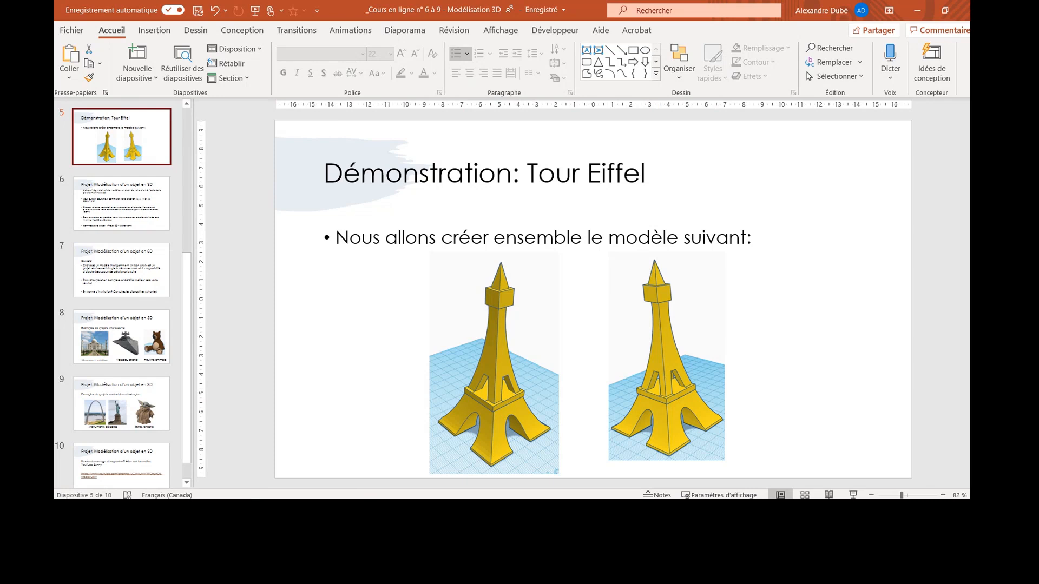
pyautogui.hotkey('alt', 'Tab')
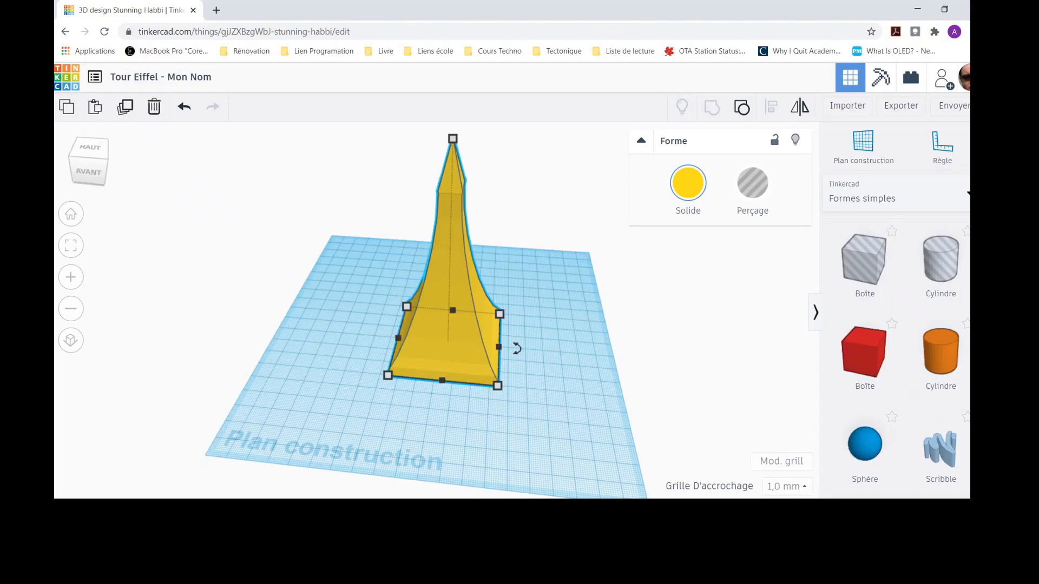
pyautogui.hotkey('alt', 'Tab')
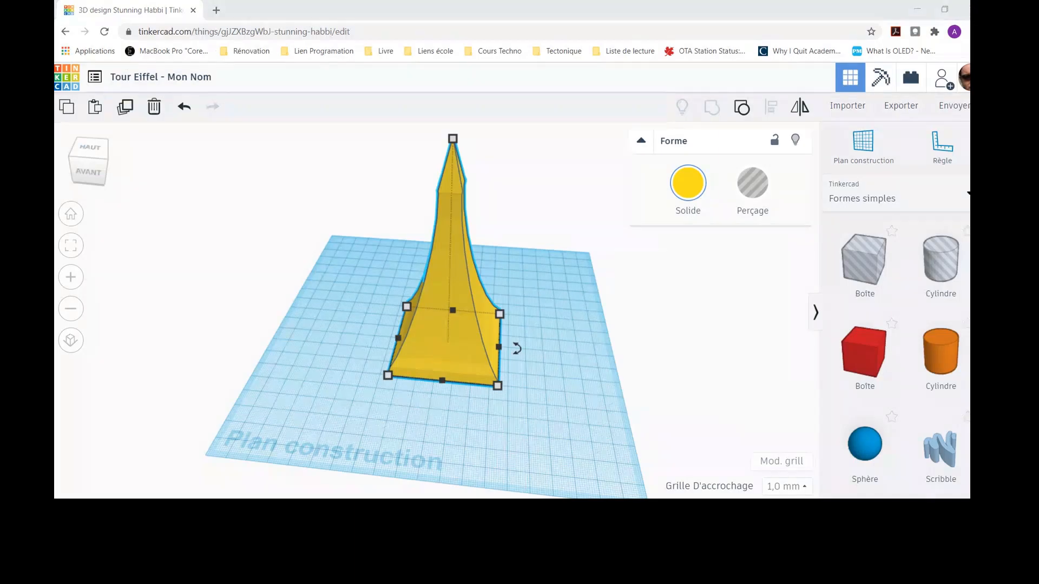
pyautogui.moveTo(567, 394); pyautogui.dragTo(594, 355, button='right')
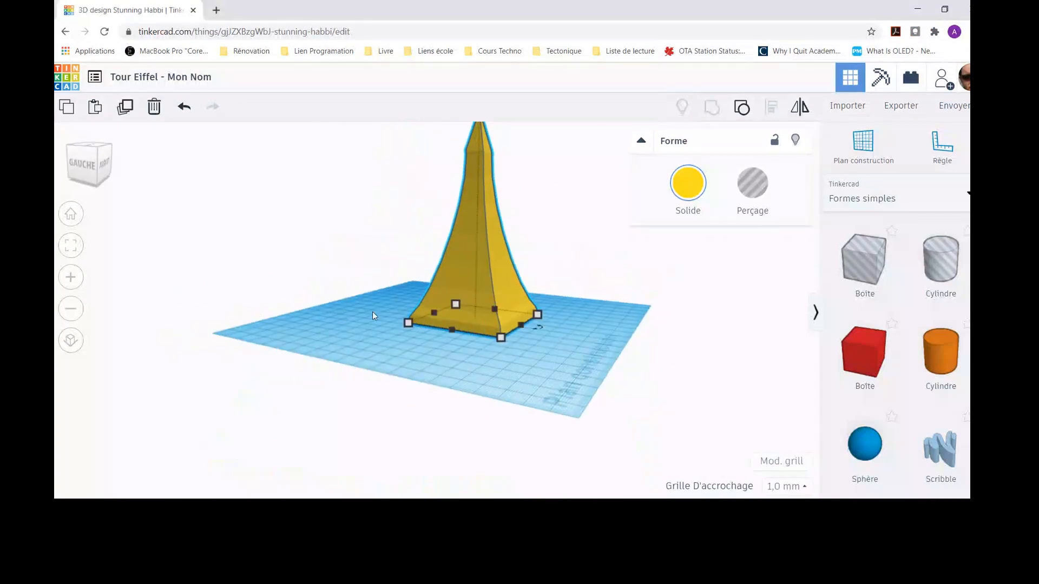
# - Add a round roof shape beside the tower and stretch its length along the tower's front-to-back direction to 89 mm
pyautogui.moveTo(372, 316); pyautogui.dragTo(190, 336, button='right')
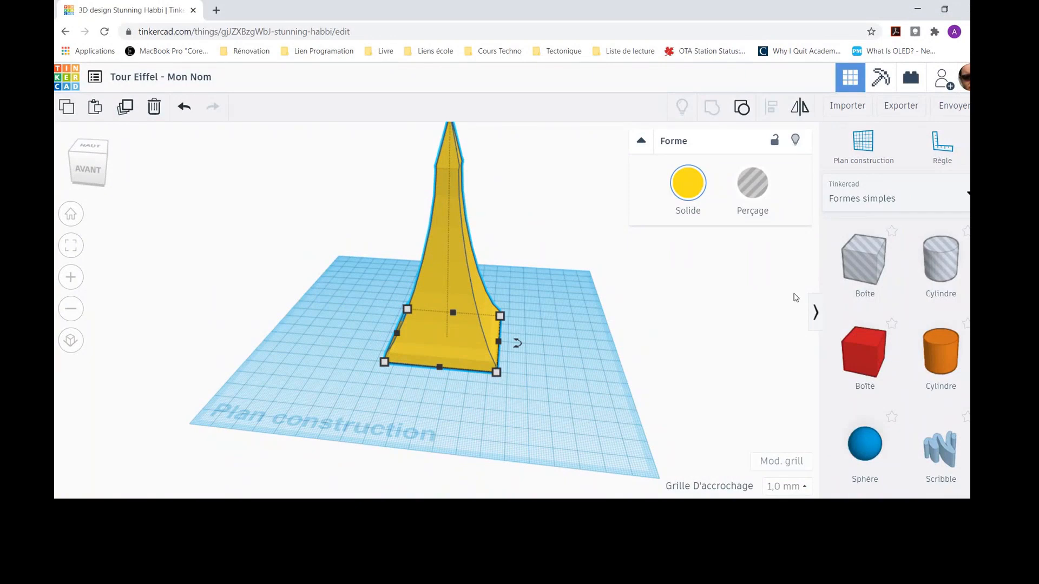
pyautogui.scroll(-6, 908, 312)
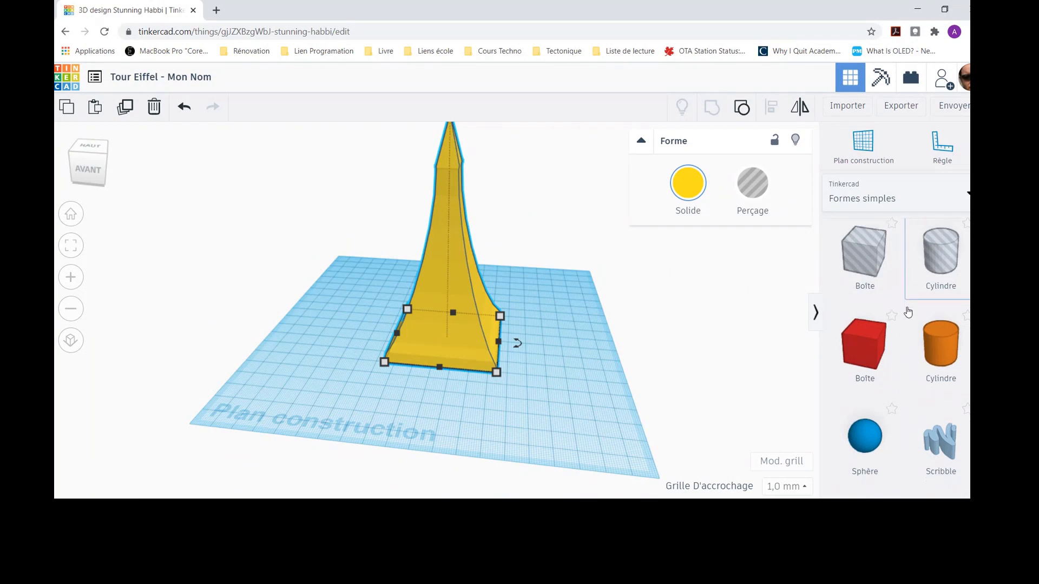
pyautogui.scroll(-5, 907, 360)
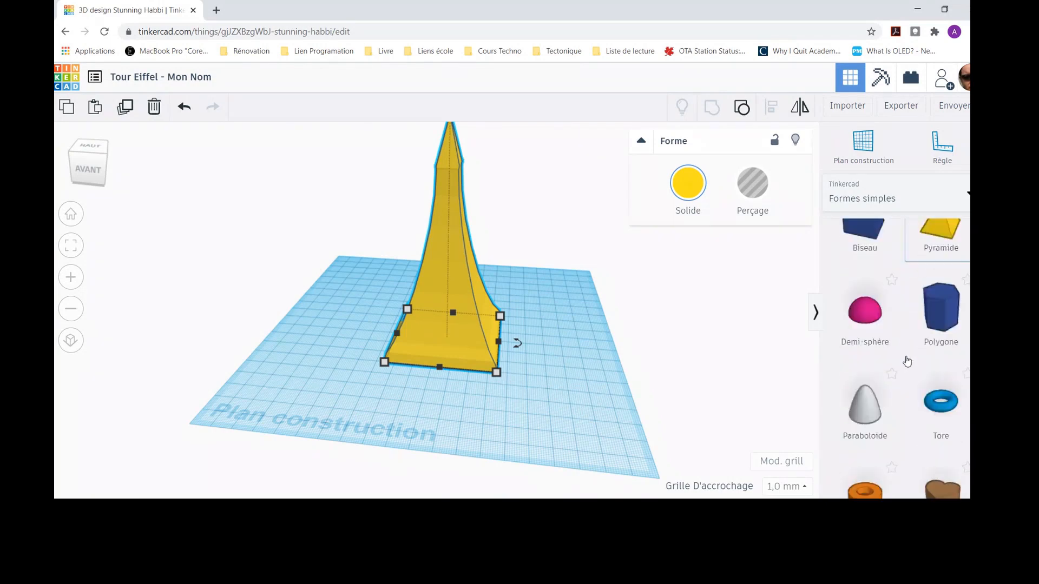
pyautogui.scroll(3, 907, 359)
pyautogui.scroll(4, 906, 375)
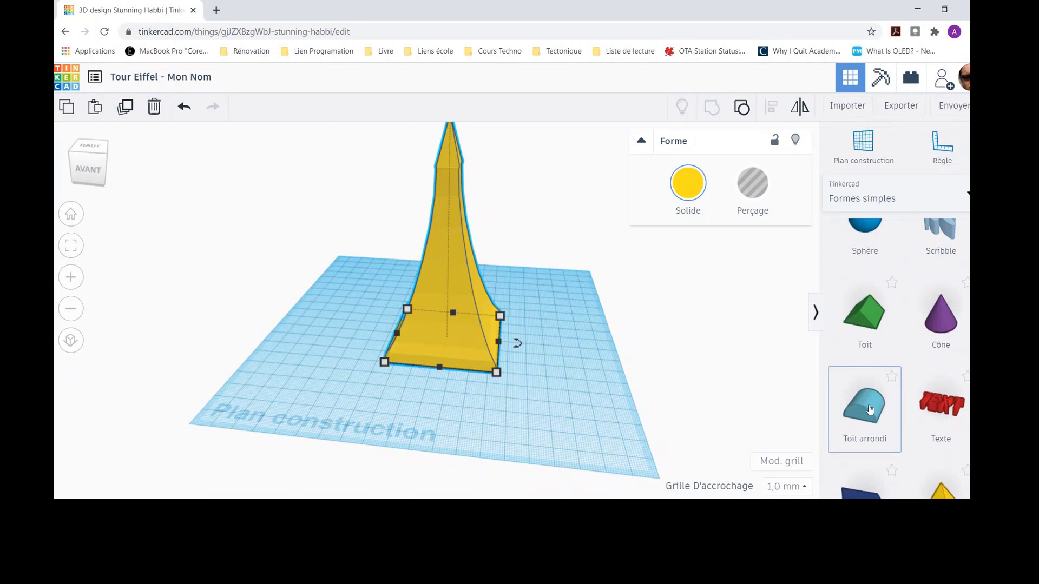
pyautogui.moveTo(858, 411); pyautogui.dragTo(549, 380)
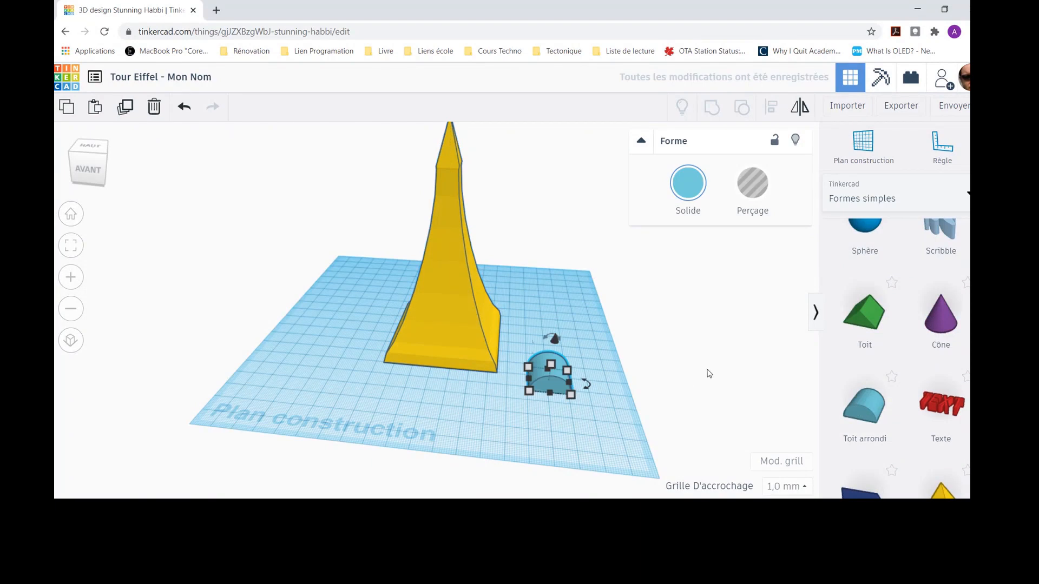
pyautogui.moveTo(657, 410); pyautogui.dragTo(453, 434, button='right')
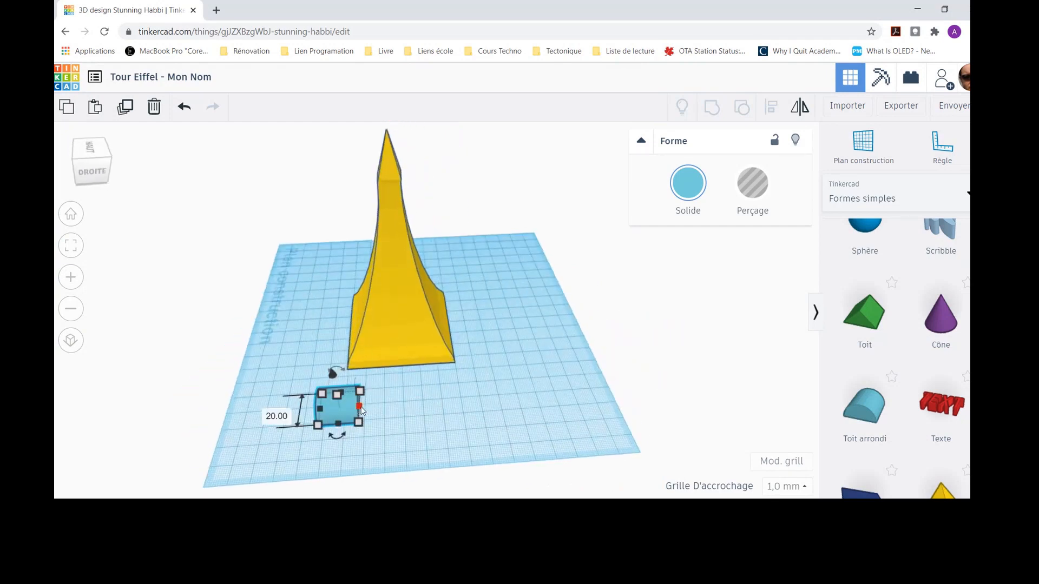
pyautogui.moveTo(361, 410); pyautogui.dragTo(495, 409)
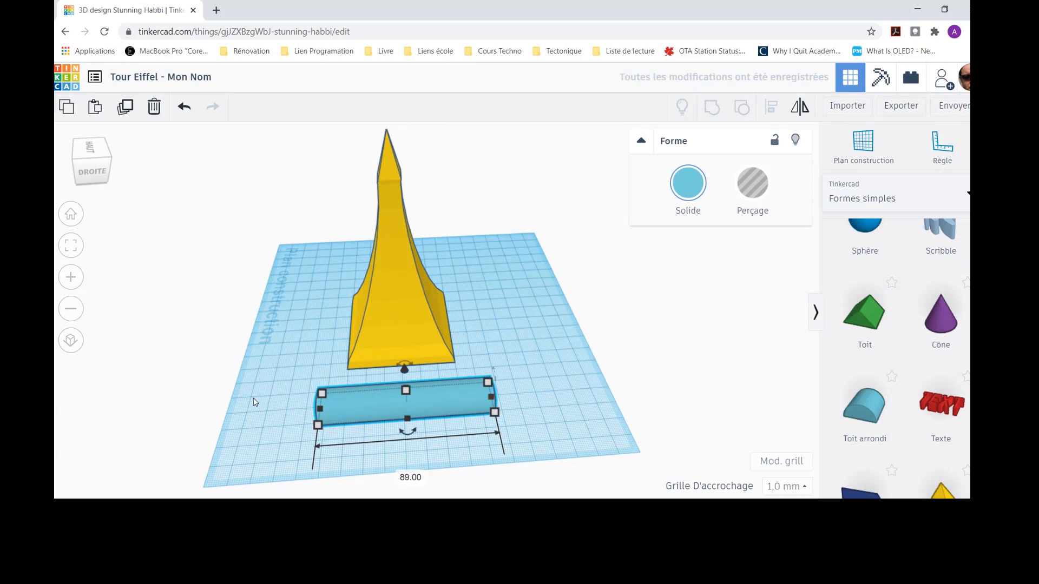
# - Move the long round roof through the middle of the tower's front face and raise its height to 20 mm
pyautogui.moveTo(249, 395); pyautogui.dragTo(578, 393, button='right')
pyautogui.moveTo(569, 366); pyautogui.dragTo(470, 371)
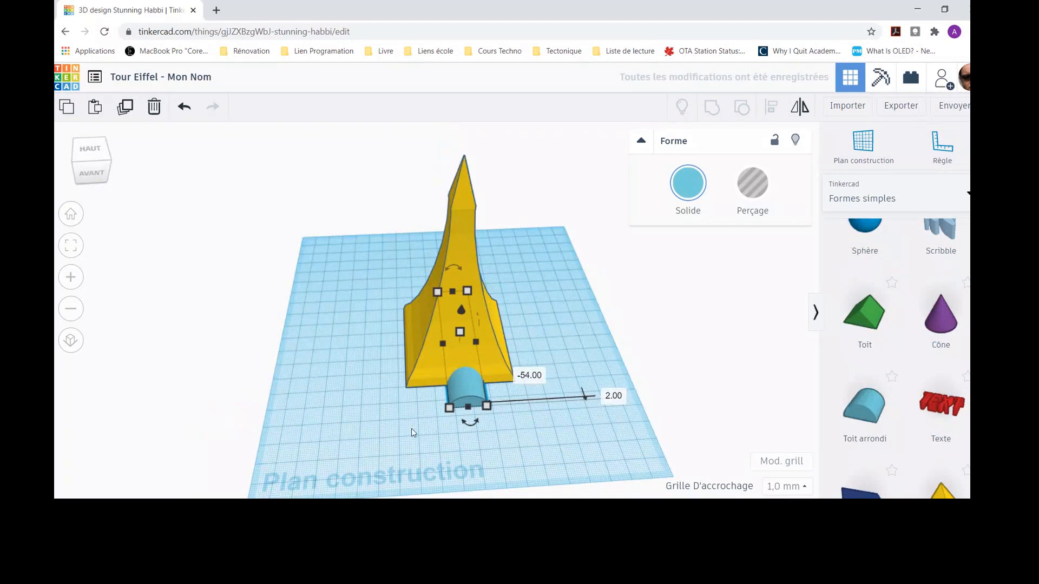
pyautogui.moveTo(413, 433); pyautogui.dragTo(400, 376, button='right')
pyautogui.click(464, 327)
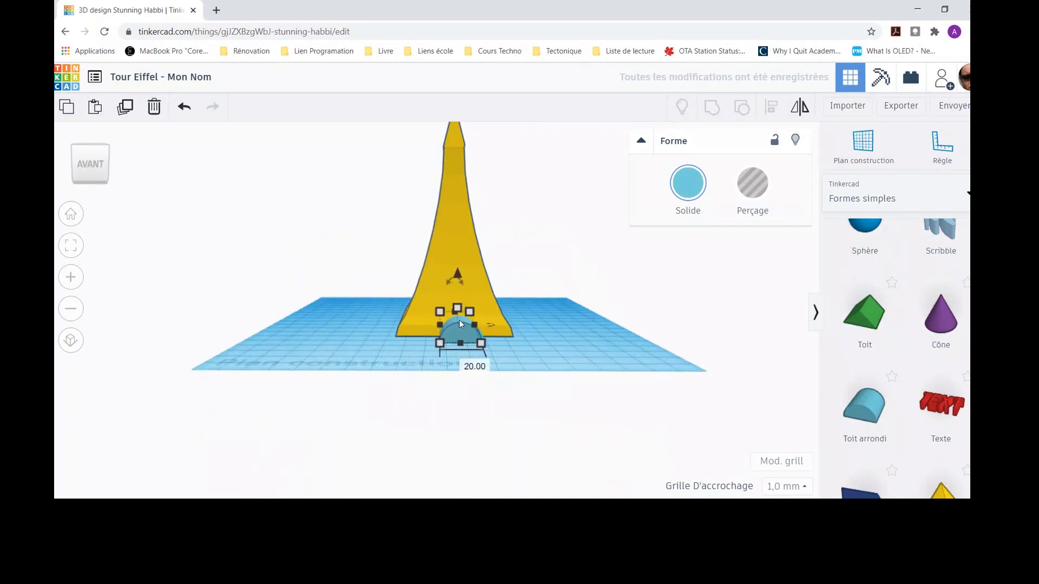
pyautogui.scroll(5, 482, 346)
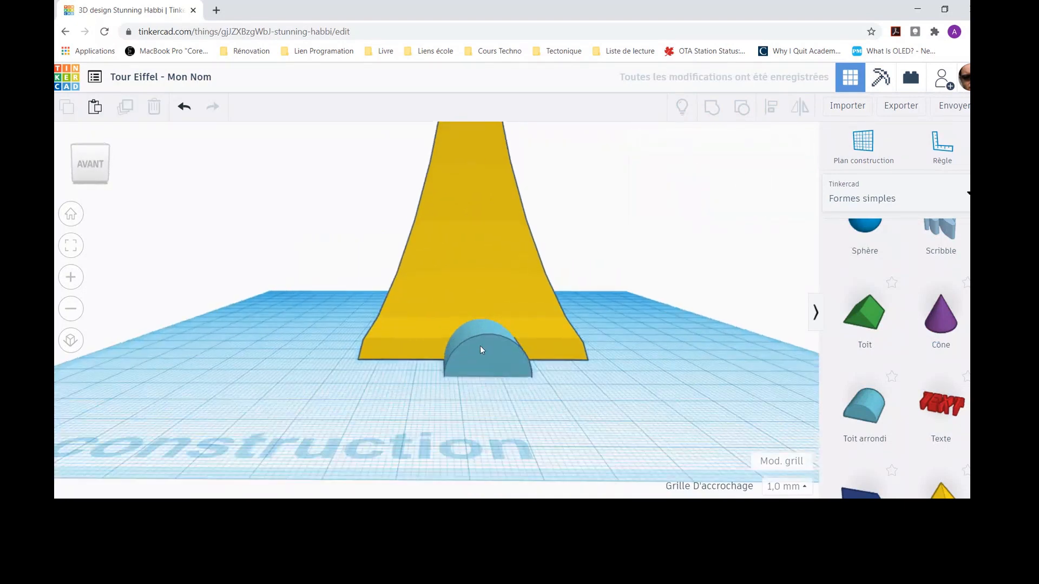
pyautogui.moveTo(479, 303); pyautogui.dragTo(480, 268)
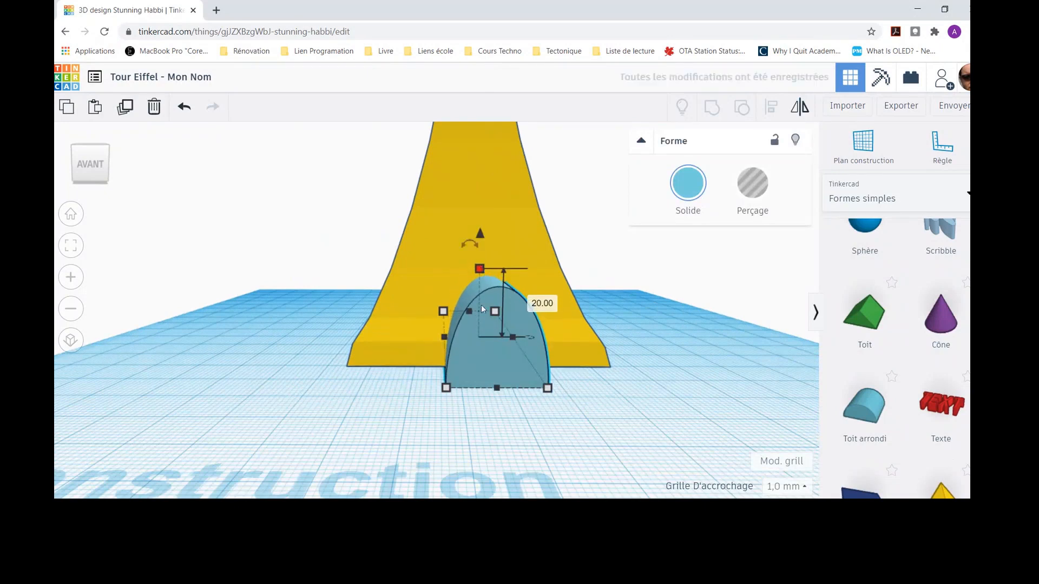
# - Shift the round roof 3 mm in both horizontal directions so it protrudes further from the front, and turn it into a hole
pyautogui.moveTo(660, 336); pyautogui.dragTo(611, 418)
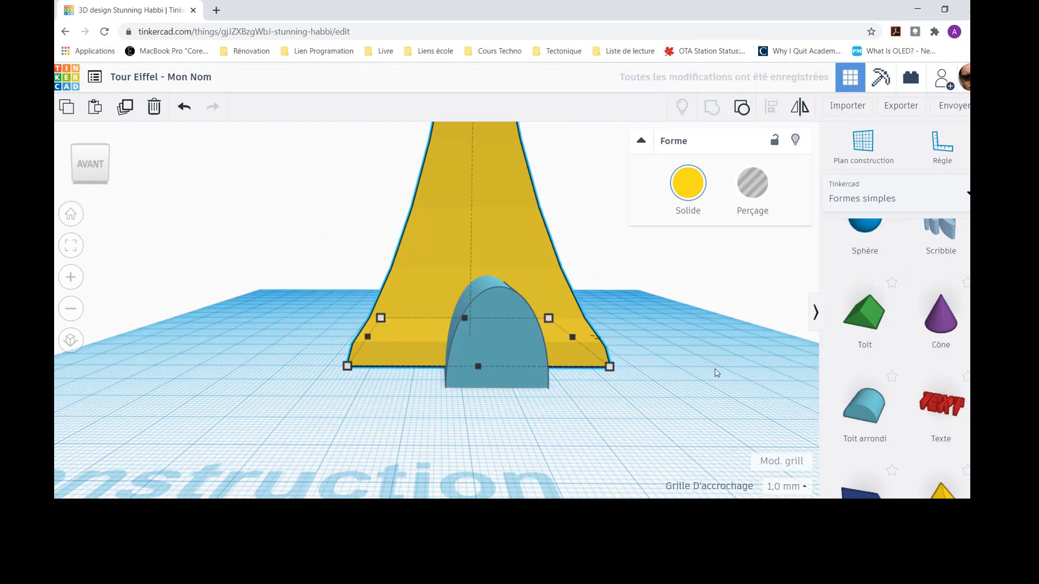
pyautogui.moveTo(716, 373); pyautogui.dragTo(341, 386, button='right')
pyautogui.click(367, 420)
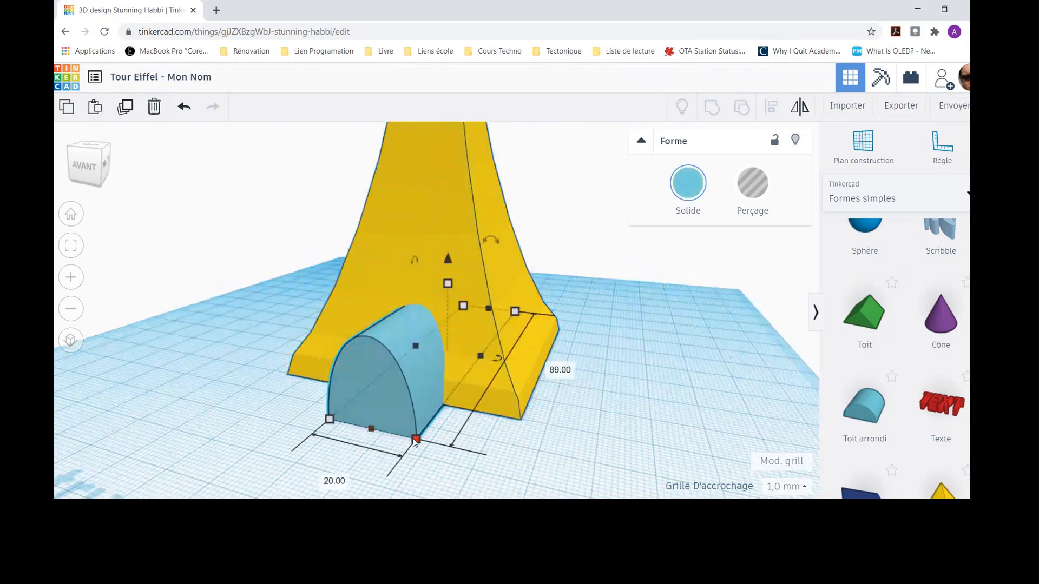
pyautogui.moveTo(388, 393)
pyautogui.mouseDown()
pyautogui.moveTo(359, 388)
pyautogui.moveTo(366, 373)
pyautogui.moveTo(372, 390)
pyautogui.moveTo(376, 373)
pyautogui.moveTo(369, 388)
pyautogui.mouseUp()
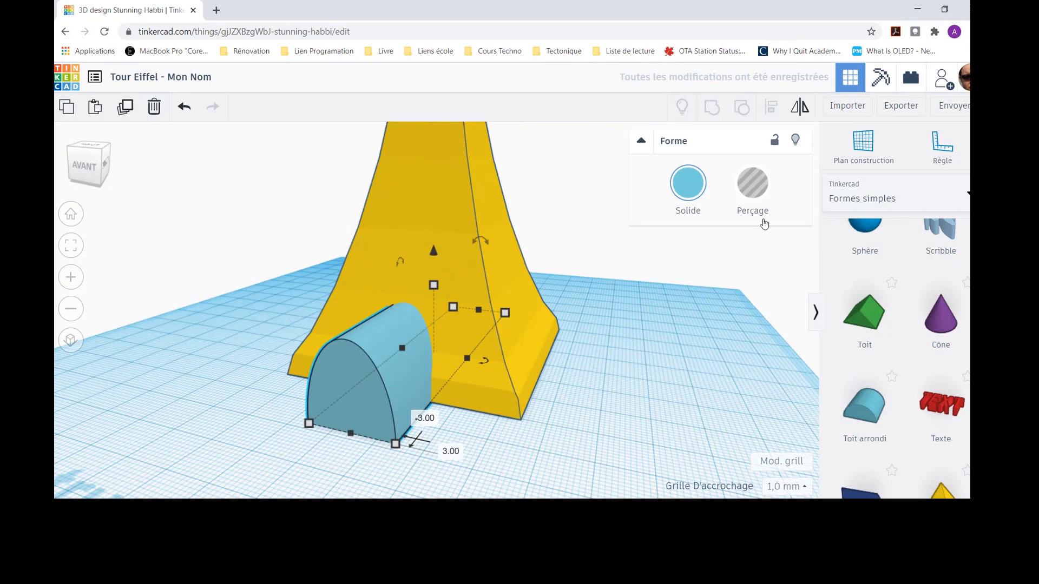
pyautogui.click(752, 186)
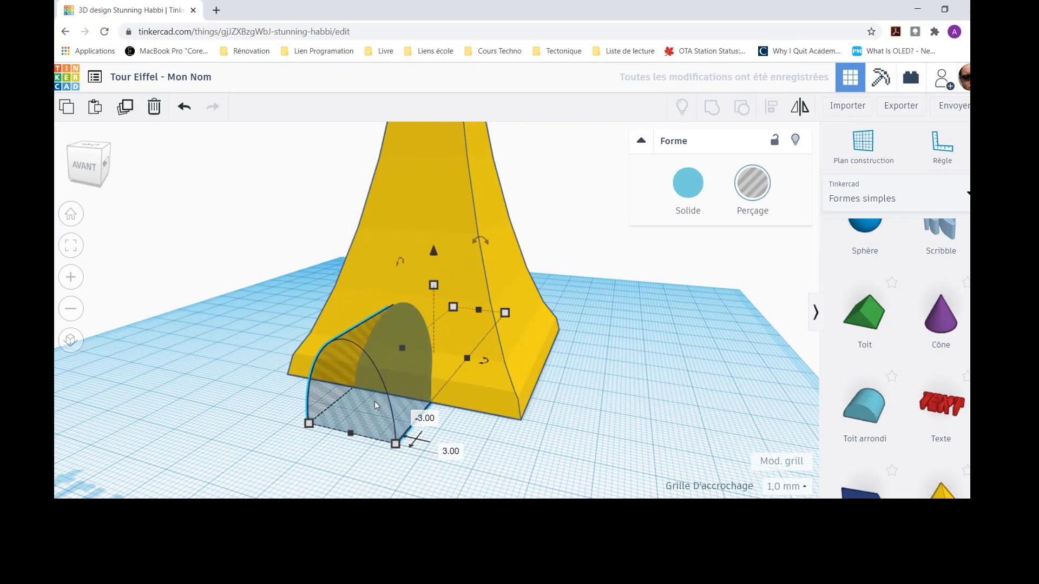
# - Select the arch-shaped hole together with the tower and align their centres along the left-to-right direction
pyautogui.moveTo(180, 302); pyautogui.dragTo(241, 331, button='right')
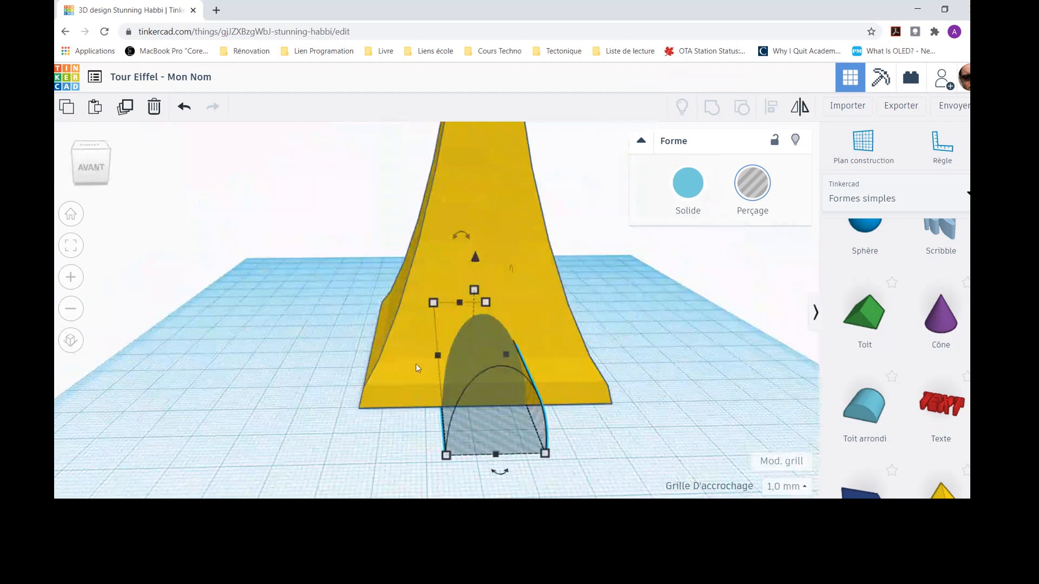
pyautogui.click(698, 339)
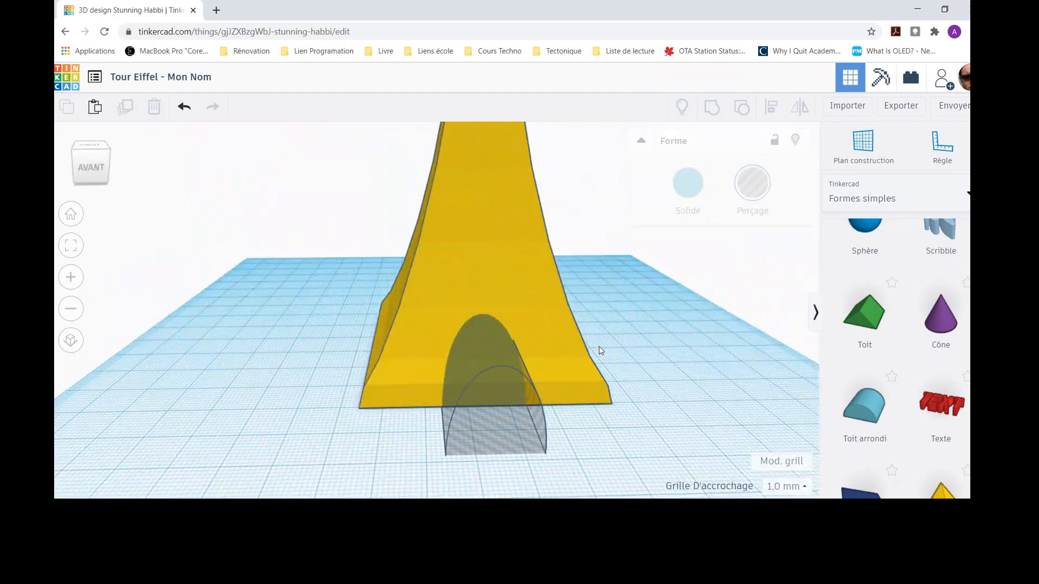
pyautogui.click(562, 348)
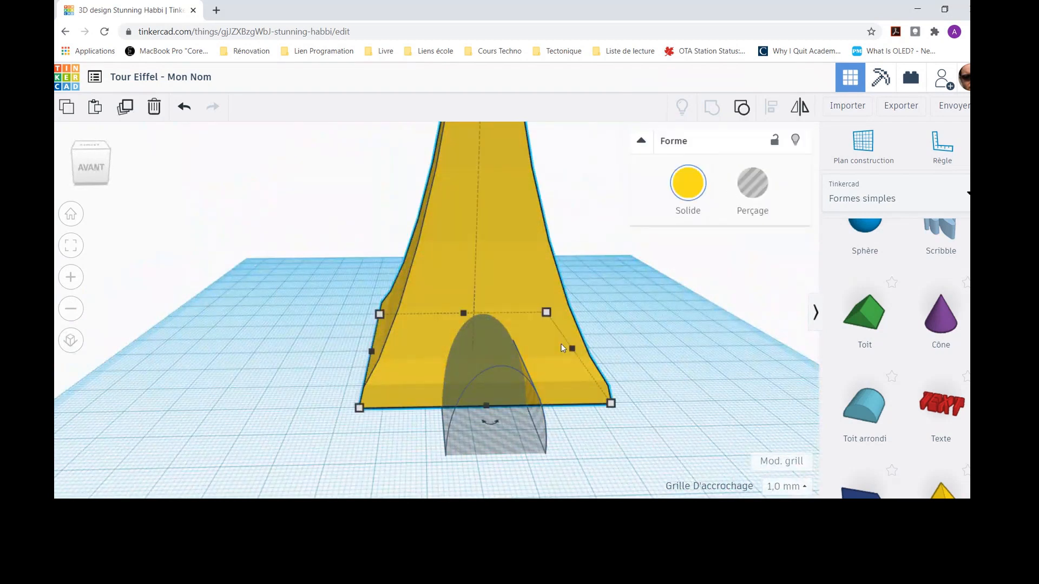
pyautogui.keyDown('shift'); pyautogui.click(493, 353); pyautogui.keyUp('shift')
pyautogui.click(495, 411)
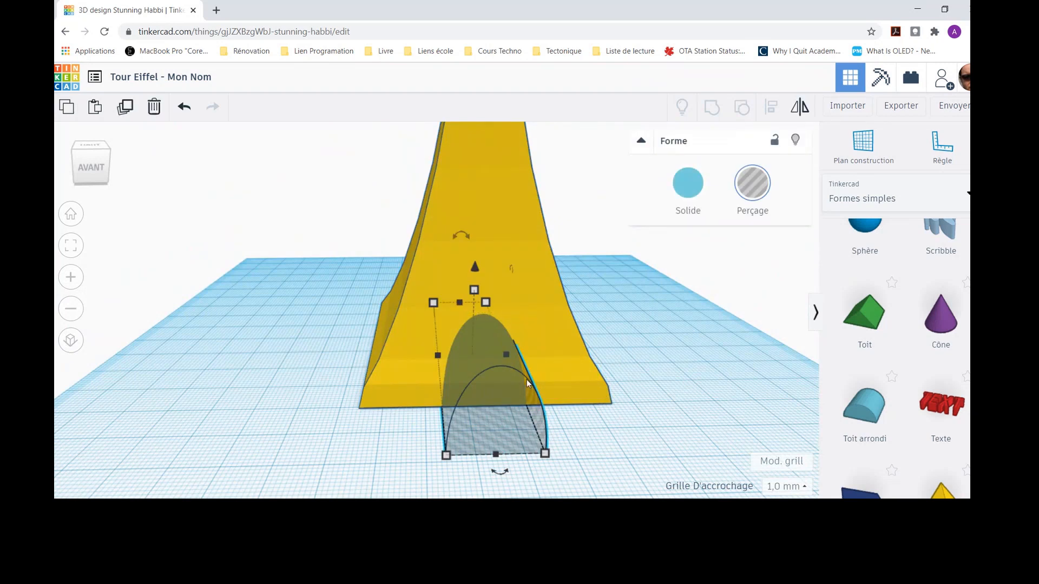
pyautogui.keyDown('shift'); pyautogui.click(558, 361); pyautogui.keyUp('shift')
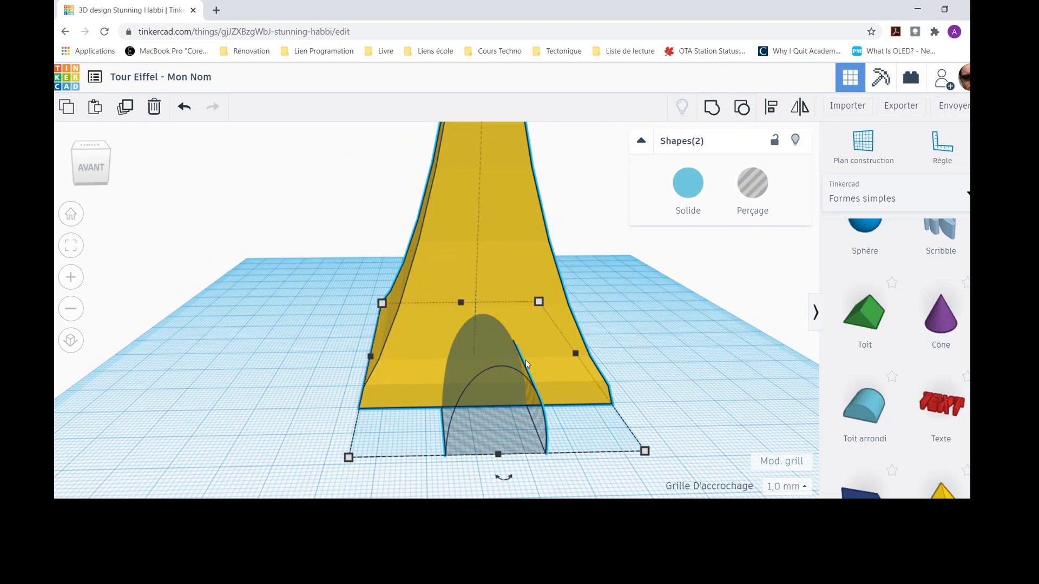
pyautogui.click(772, 115)
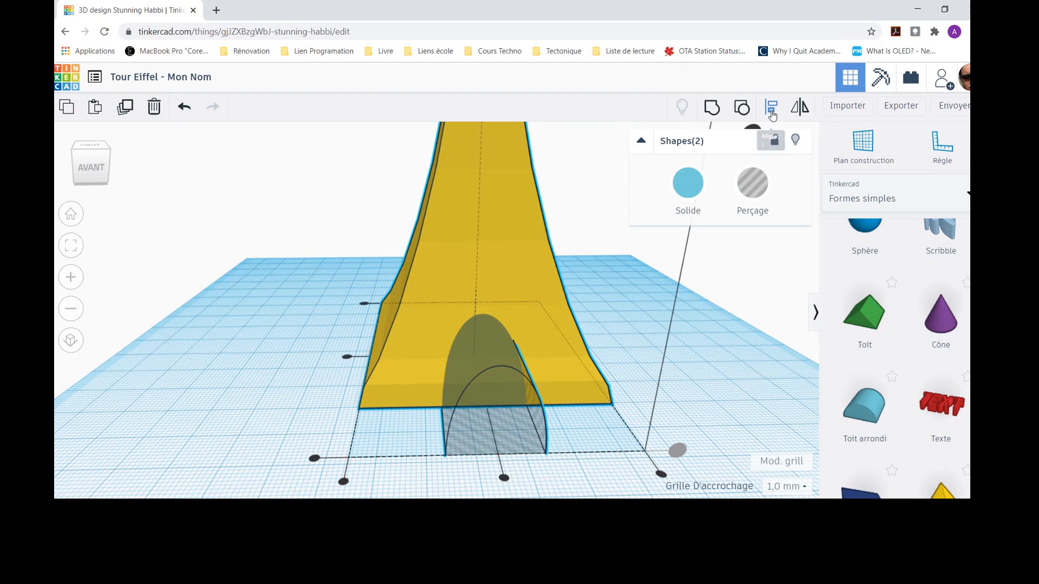
pyautogui.click(503, 477)
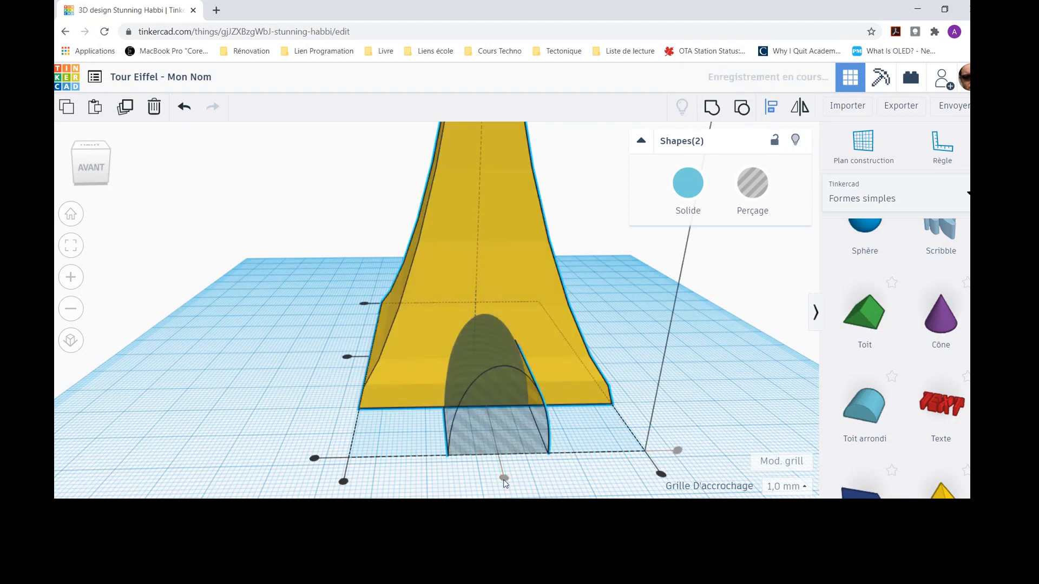
pyautogui.click(730, 393)
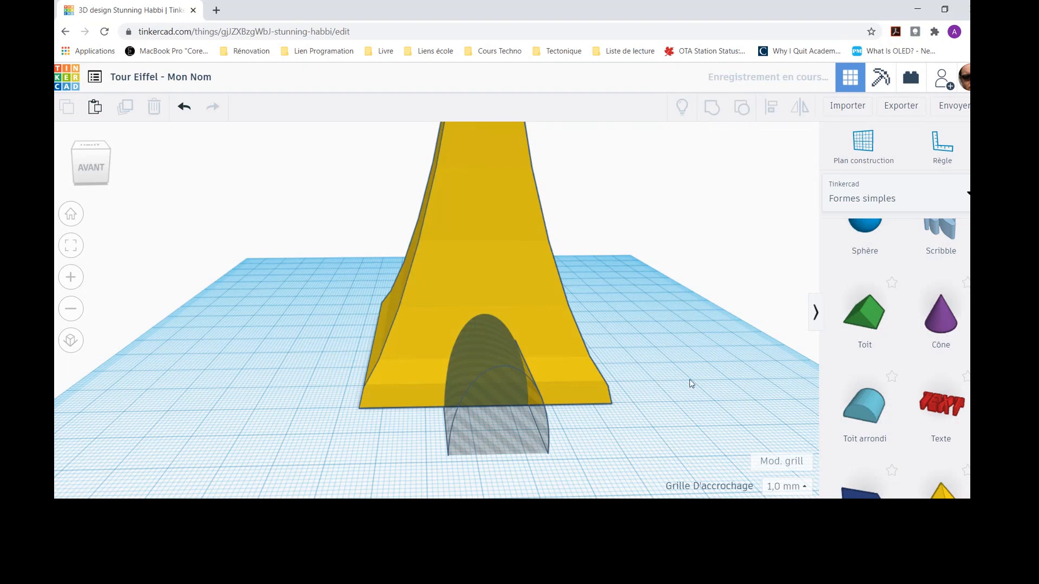
# - Group the tower with the arch hole to cut an archway through its front and back faces, and ungroup them again
pyautogui.moveTo(686, 380); pyautogui.dragTo(585, 402, button='right')
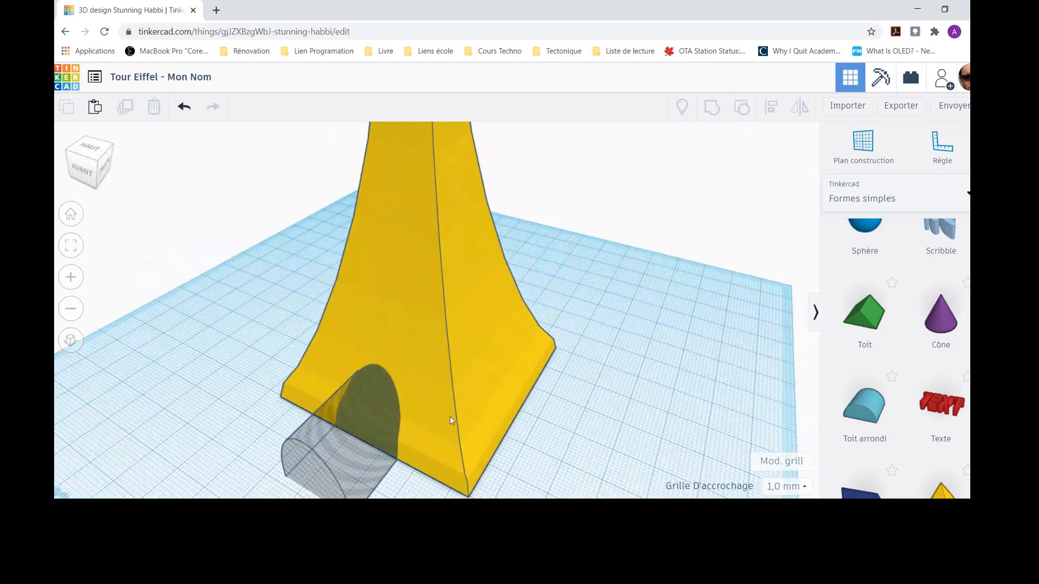
pyautogui.click(345, 422)
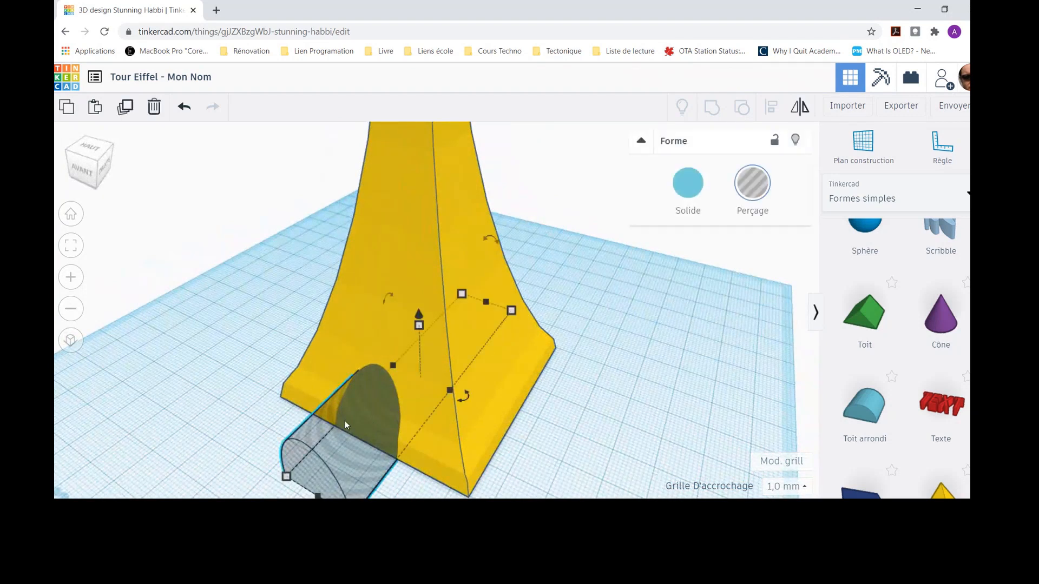
pyautogui.keyDown('shift'); pyautogui.click(415, 255); pyautogui.keyUp('shift')
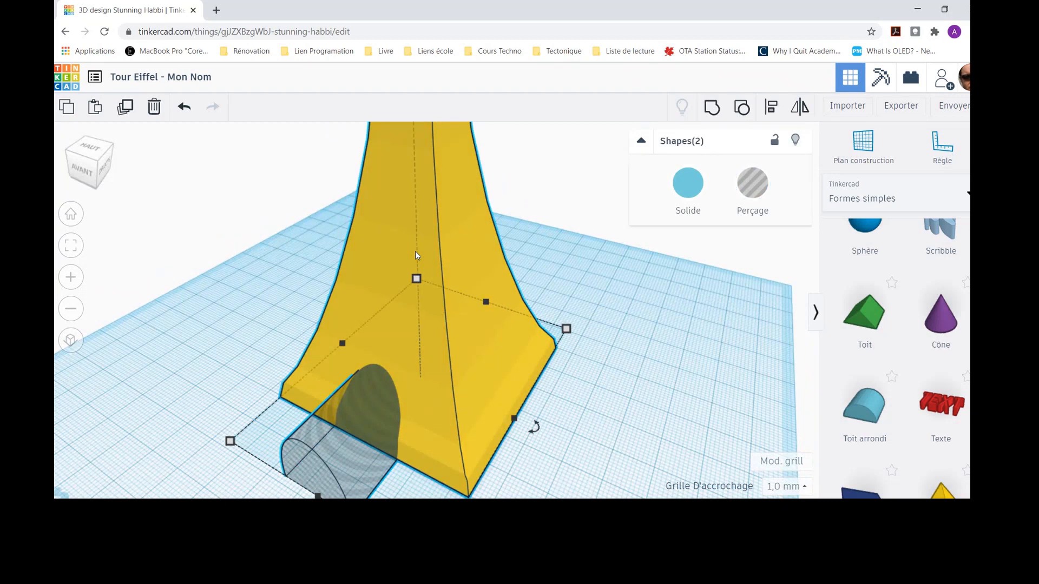
pyautogui.click(712, 111)
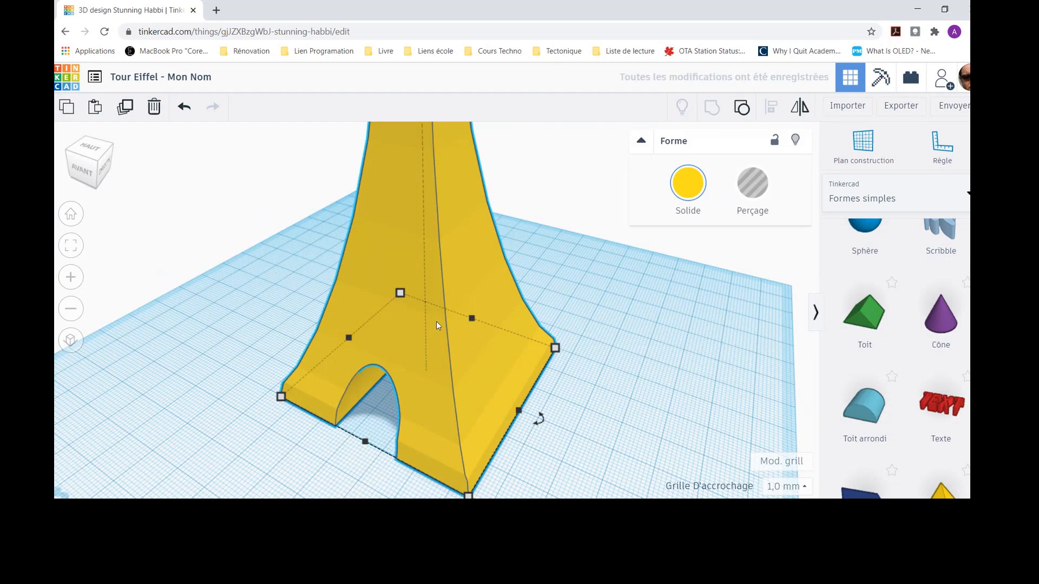
pyautogui.moveTo(195, 410); pyautogui.dragTo(264, 400, button='right')
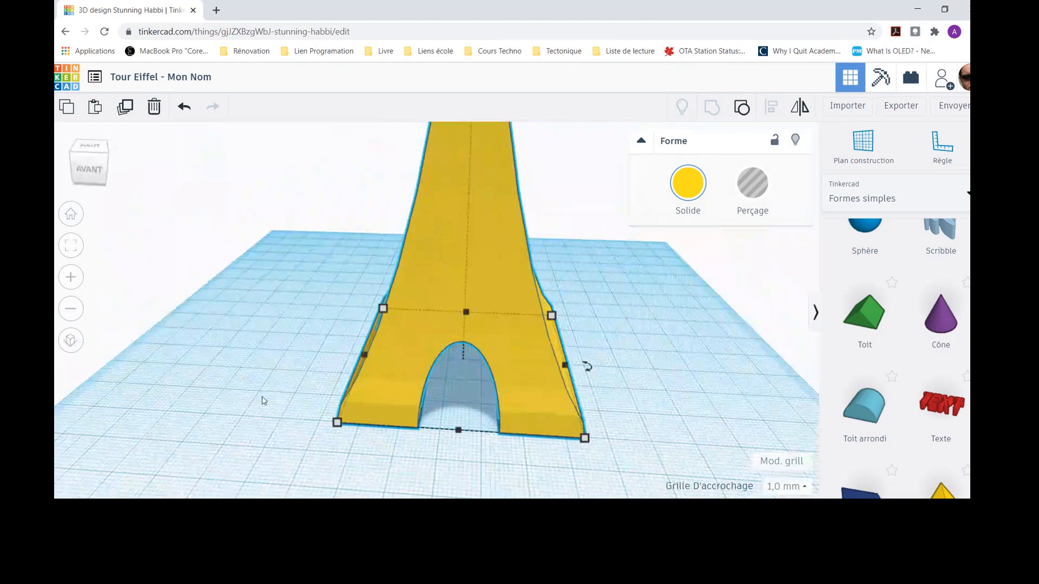
pyautogui.click(743, 108)
pyautogui.click(616, 390)
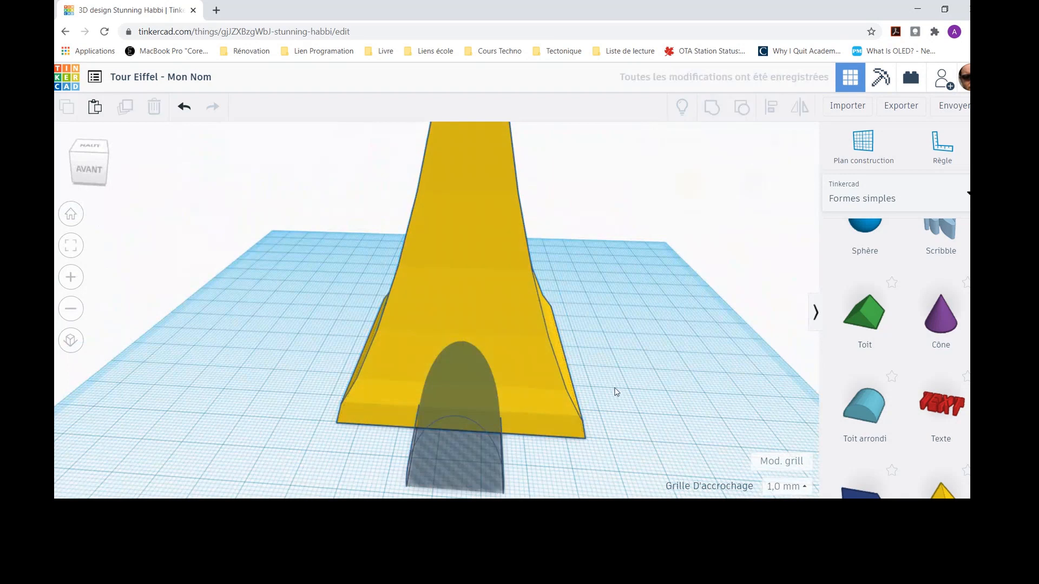
pyautogui.click(461, 422)
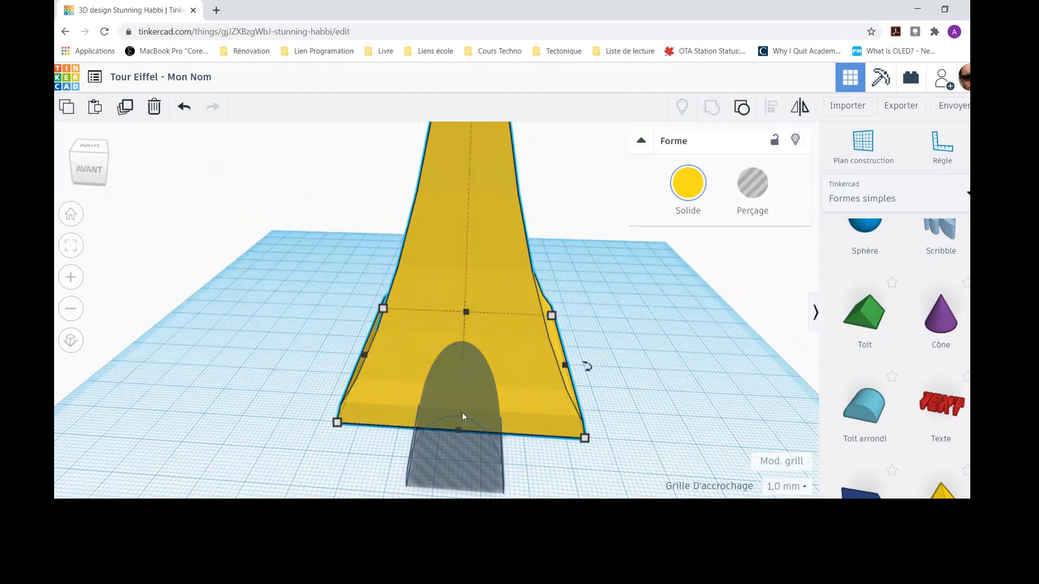
pyautogui.hotkey('ctrl', 'v')
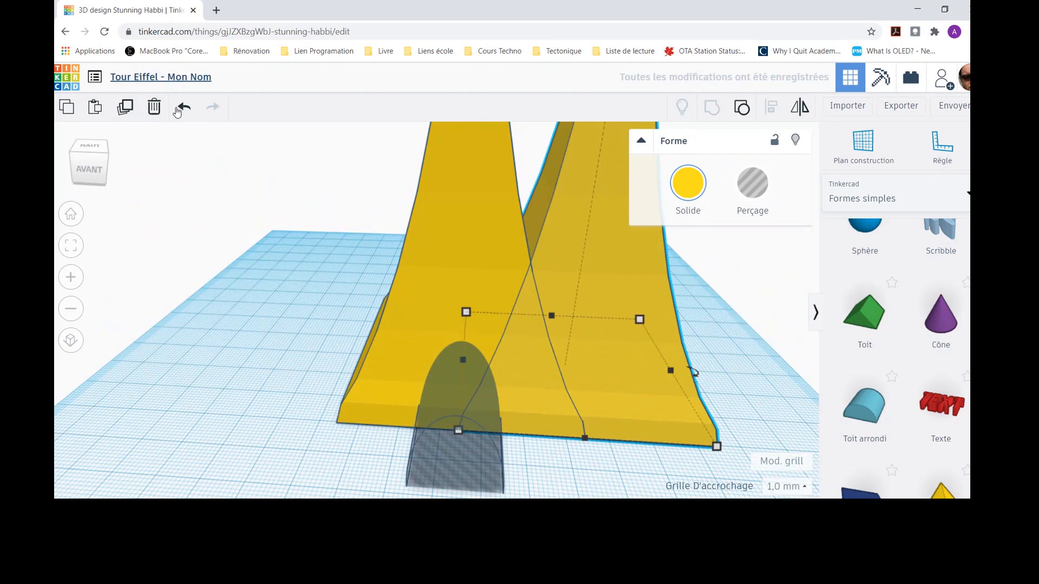
pyautogui.hotkey('ctrl', 'z')
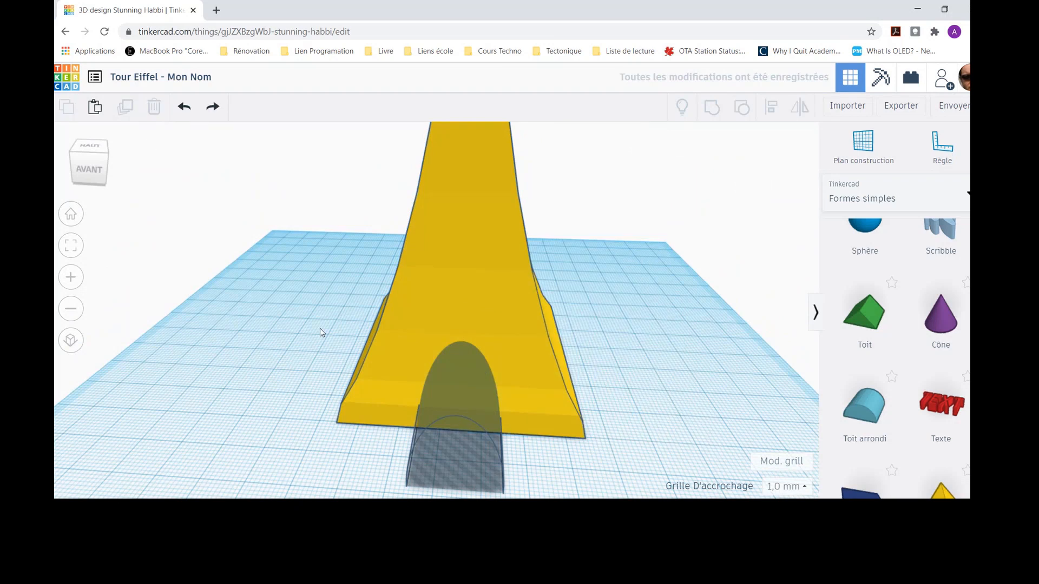
# - Make a copy of the arch hole, set it beside the tower and rotate it 90° about the vertical axis
pyautogui.click(457, 452)
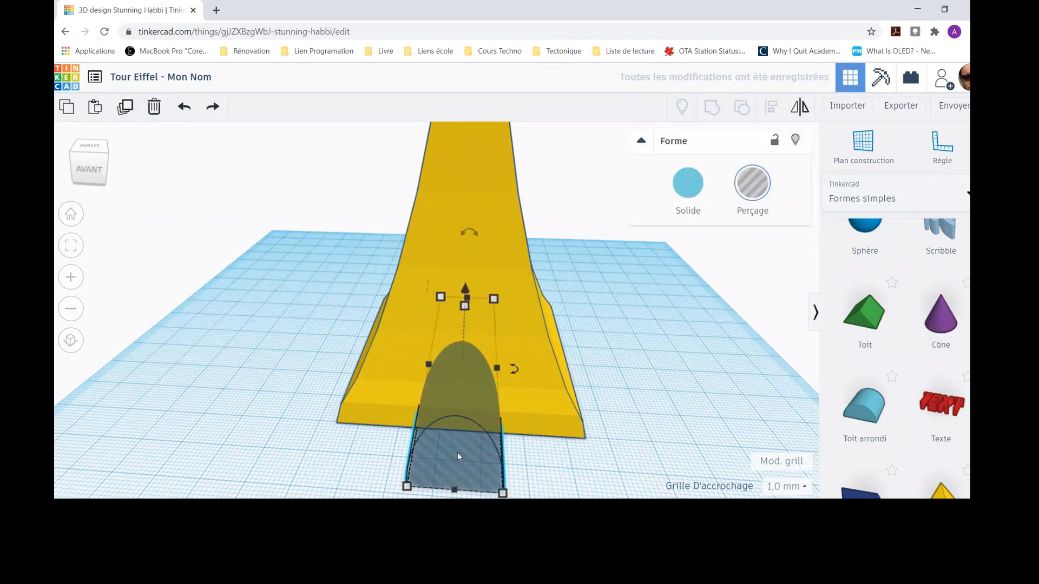
pyautogui.click(66, 108)
pyautogui.click(95, 107)
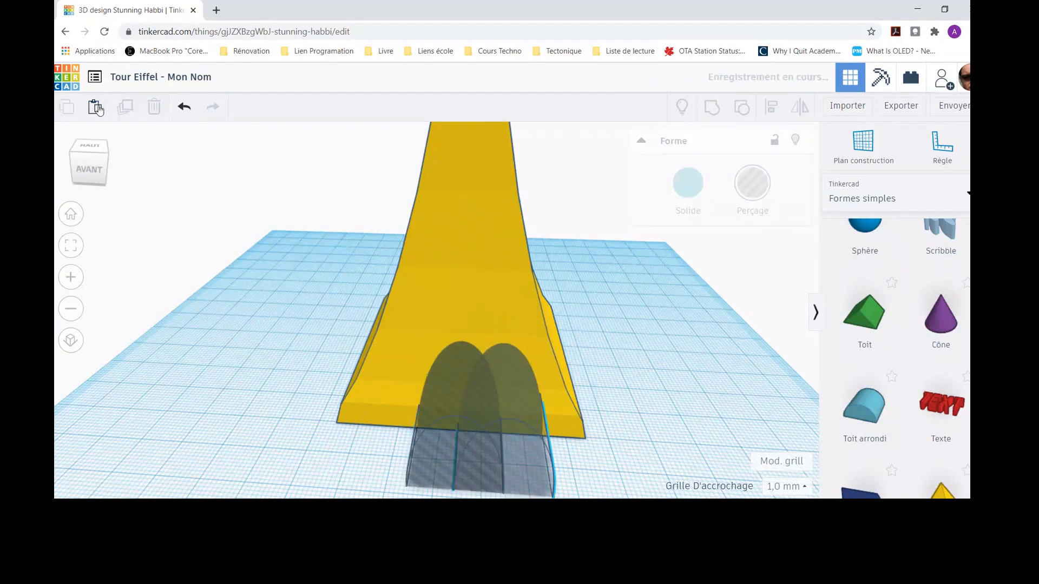
pyautogui.moveTo(534, 453); pyautogui.dragTo(760, 420)
pyautogui.moveTo(617, 443); pyautogui.dragTo(605, 420, button='right')
pyautogui.moveTo(638, 450); pyautogui.dragTo(649, 396)
# - Move the rotated arch hole into the tower so it crosses the first hole and passes through the left and right faces
pyautogui.moveTo(696, 318); pyautogui.dragTo(621, 309)
pyautogui.moveTo(644, 300); pyautogui.dragTo(557, 318, button='right')
pyautogui.click(395, 443)
pyautogui.moveTo(395, 443); pyautogui.dragTo(365, 319)
pyautogui.moveTo(361, 314); pyautogui.dragTo(365, 315)
pyautogui.click(589, 417)
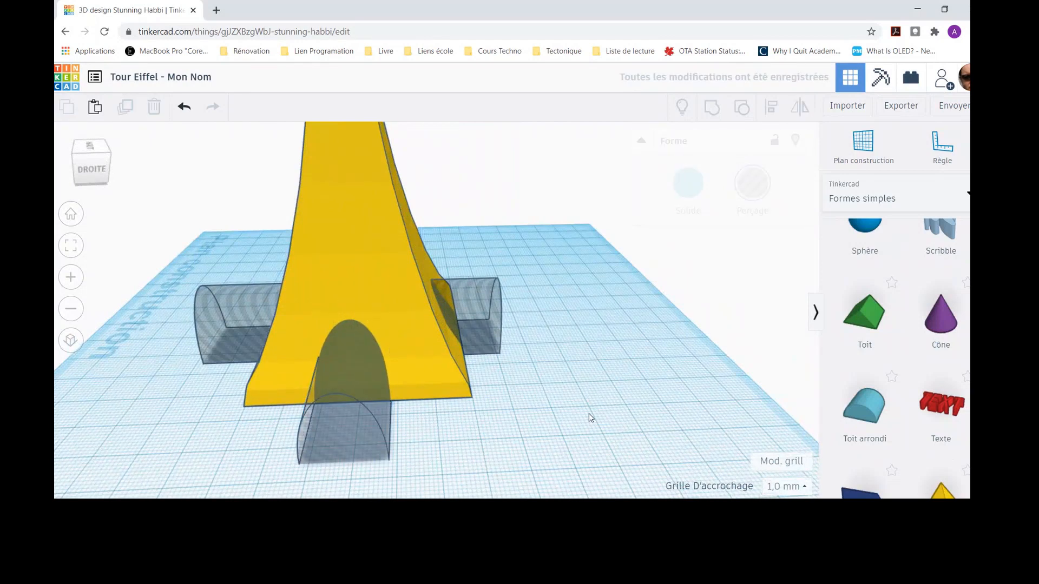
# - Select the tower and the arch hole through its left and right faces, and align their centres along the front-to-back direction
pyautogui.click(390, 285)
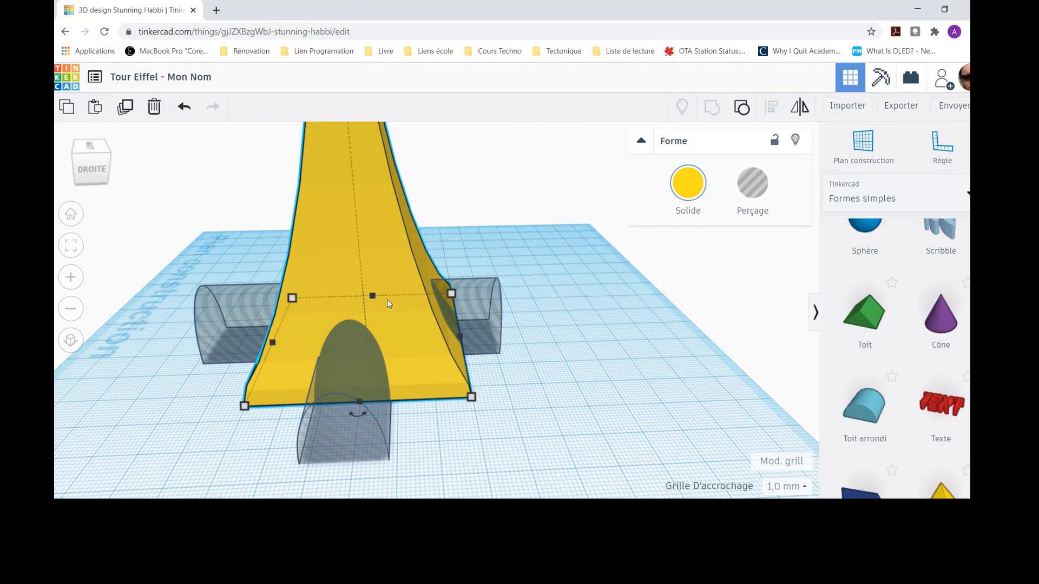
pyautogui.keyDown('shift'); pyautogui.click(351, 366); pyautogui.keyUp('shift')
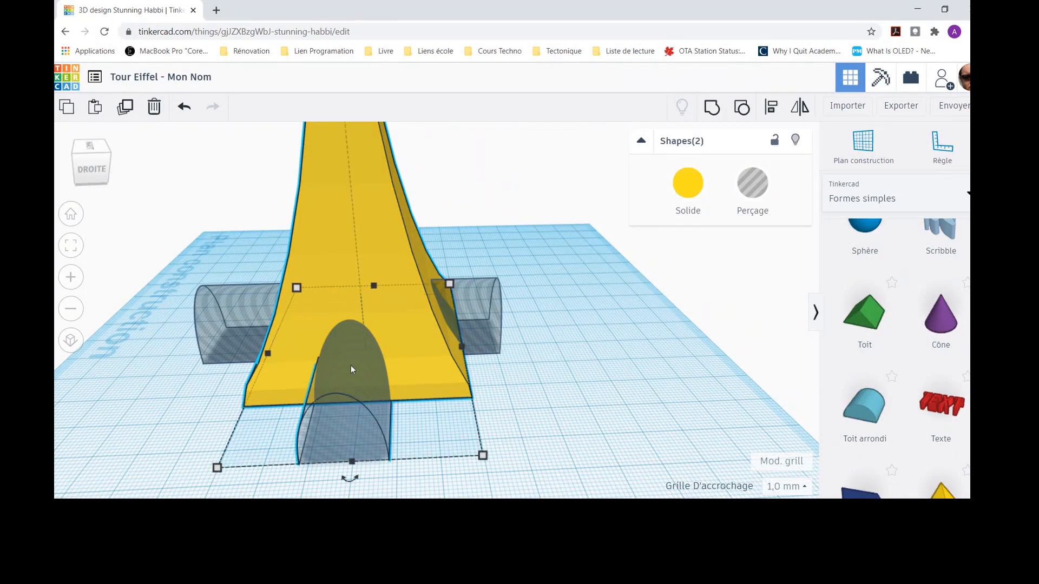
pyautogui.click(772, 108)
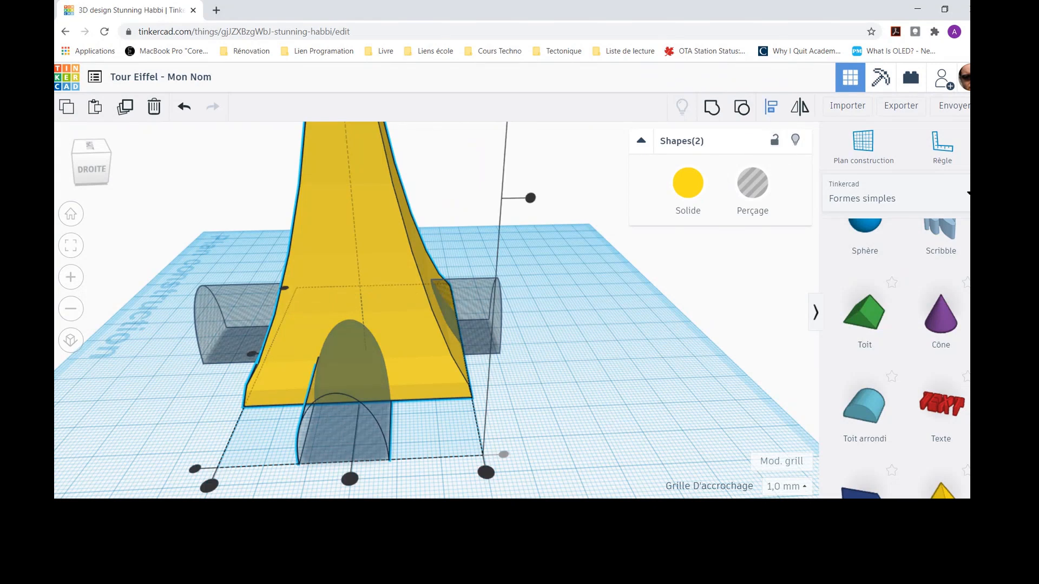
pyautogui.click(350, 479)
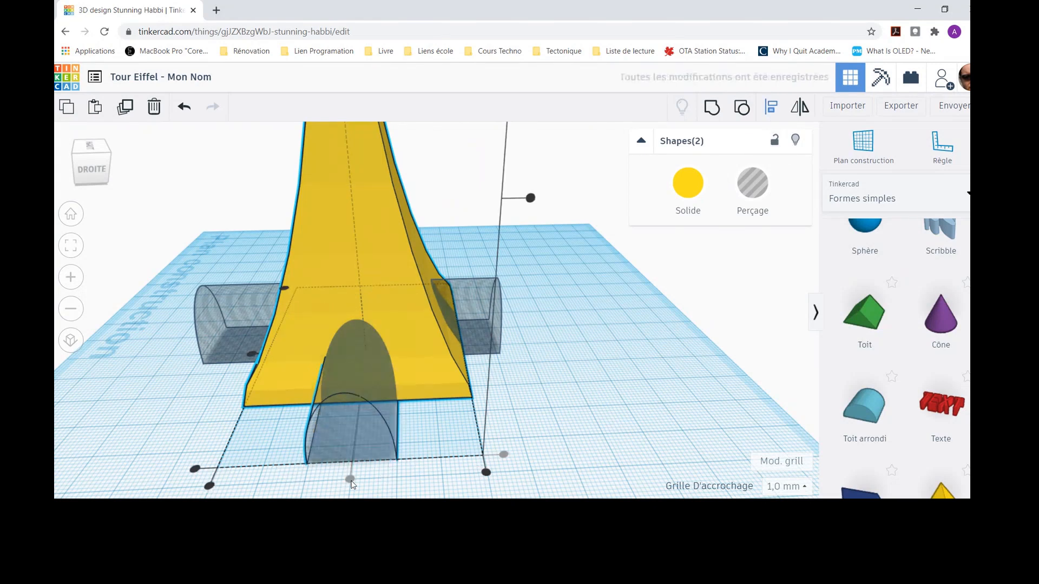
pyautogui.click(557, 428)
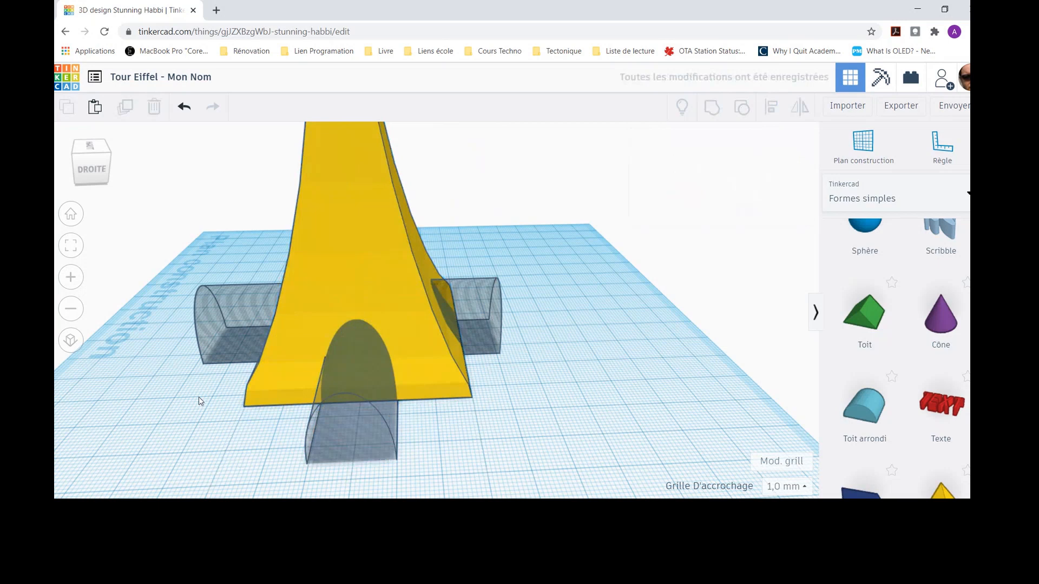
# - Group the tower with both crossing arch holes to cut archways through all four faces of its base
pyautogui.moveTo(154, 378); pyautogui.dragTo(376, 369, button='right')
pyautogui.scroll(-5, 375, 369)
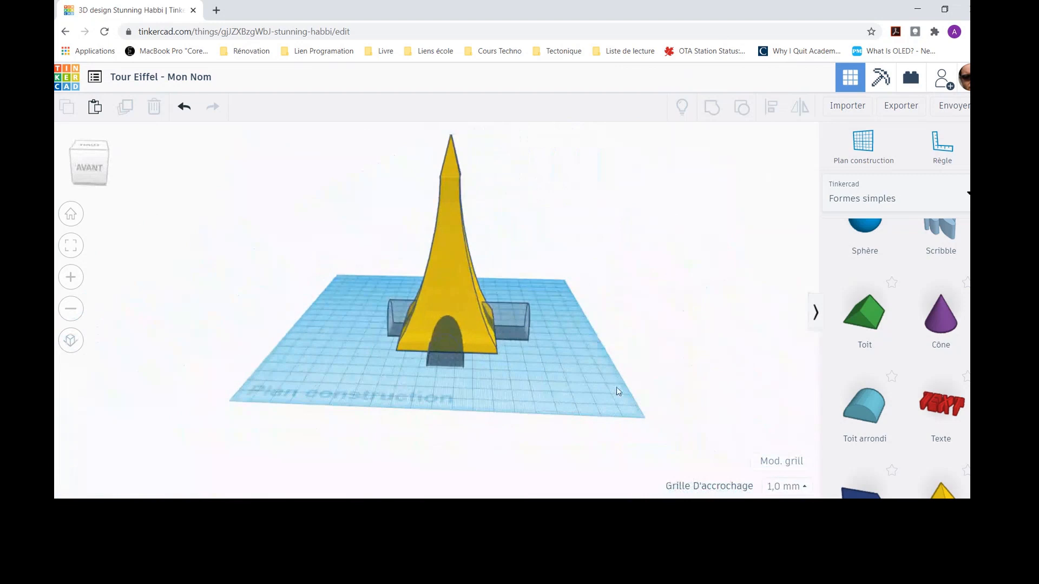
pyautogui.moveTo(571, 386); pyautogui.dragTo(338, 128)
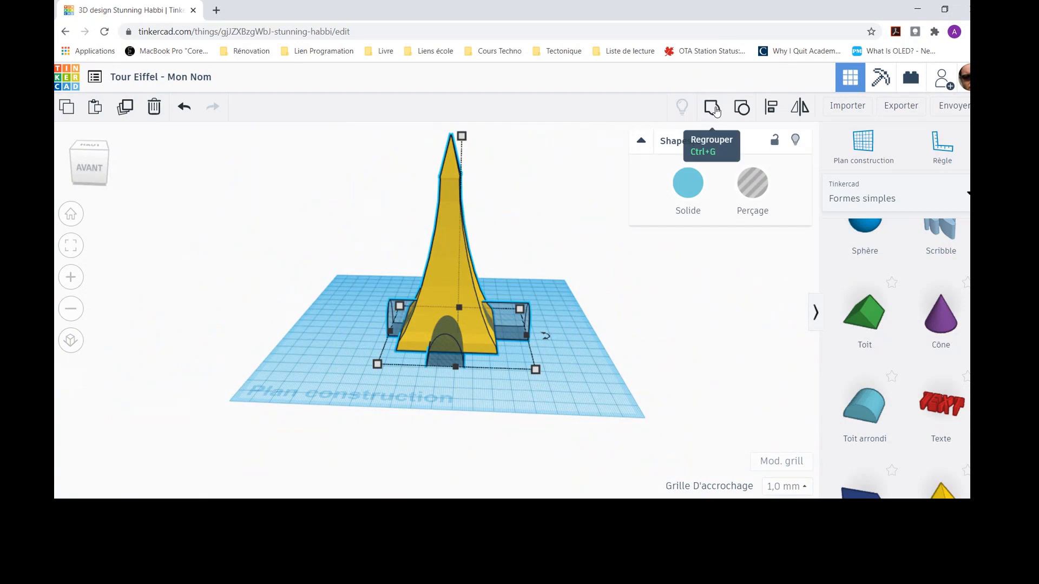
pyautogui.click(714, 110)
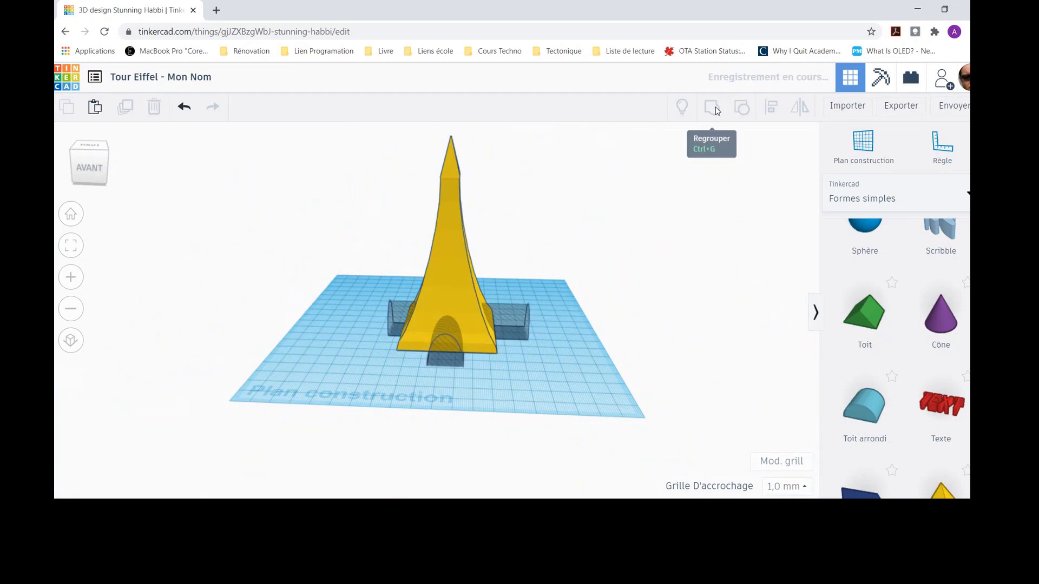
pyautogui.click(608, 300)
pyautogui.moveTo(557, 346); pyautogui.dragTo(381, 307, button='right')
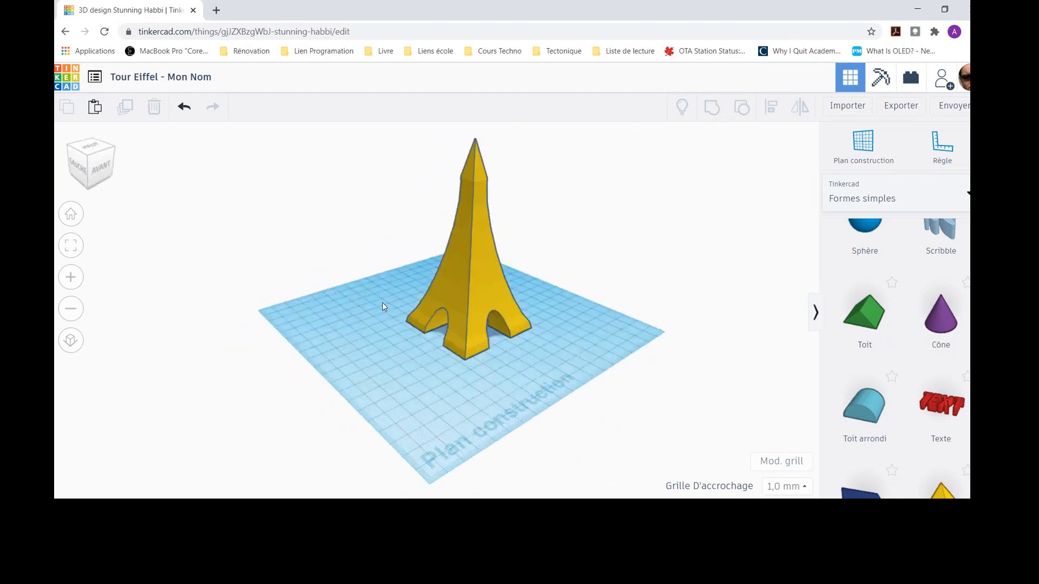
pyautogui.moveTo(586, 316); pyautogui.dragTo(712, 313, button='right')
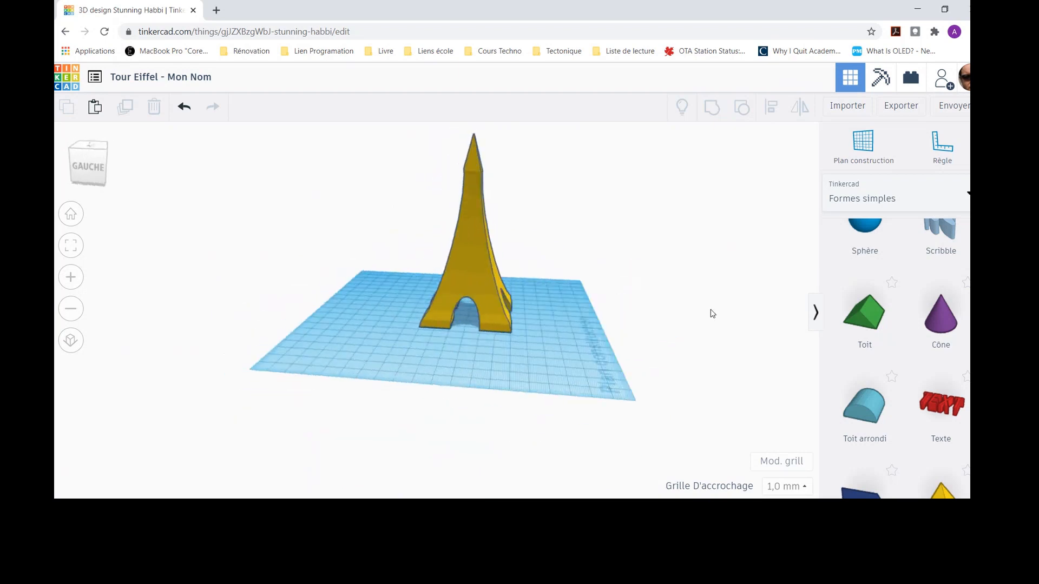
pyautogui.moveTo(341, 316); pyautogui.dragTo(333, 474, button='right')
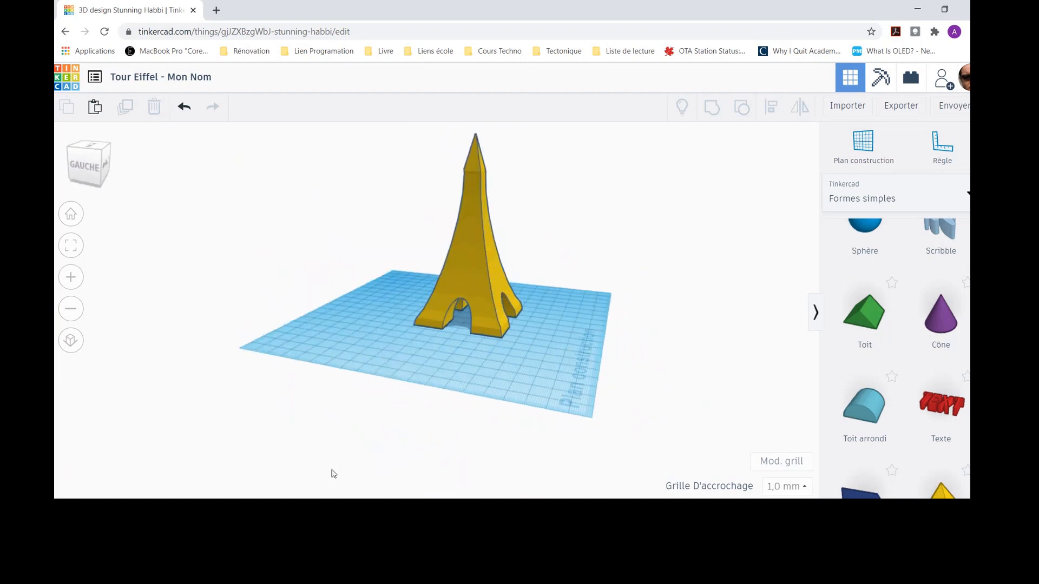
# - Switch to the PowerPoint presentation to examine the Eiffel Tower reference model, and return to Tinkercad
pyautogui.click(378, 511)
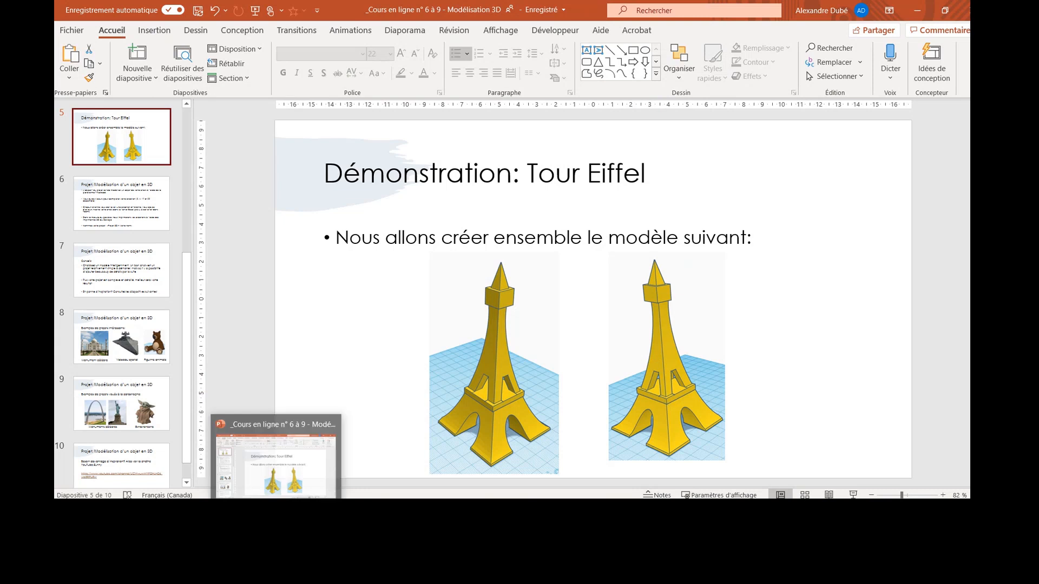
pyautogui.moveTo(274, 496)
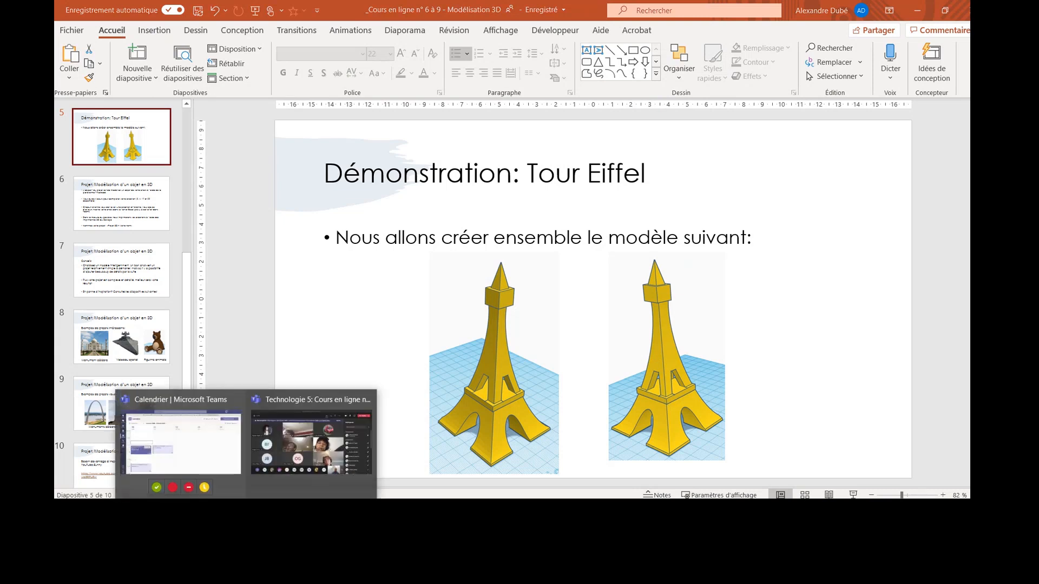
pyautogui.click(245, 498)
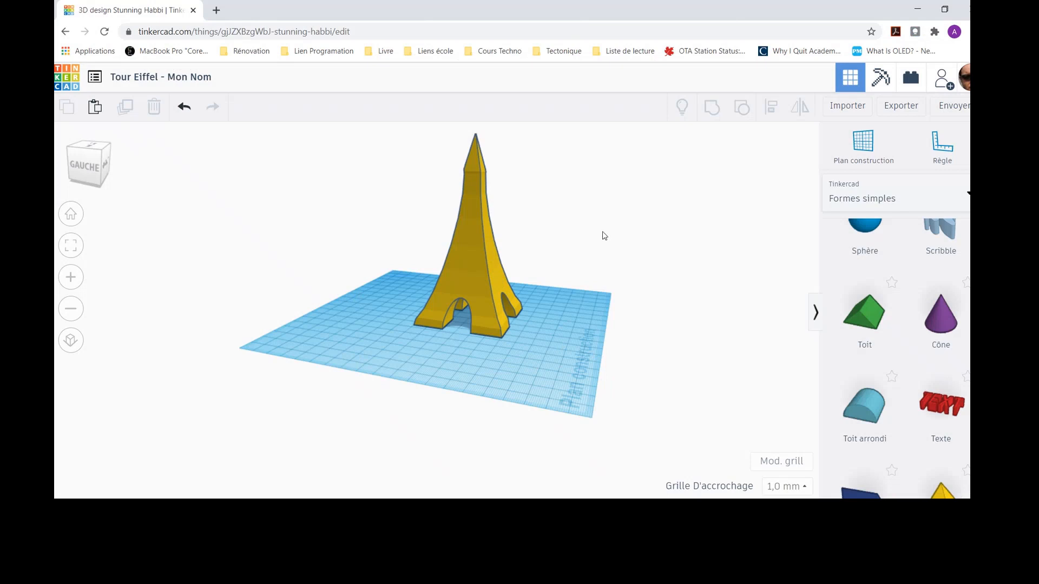
# - Add a solid red box to the workplane beside the tower's right face
pyautogui.moveTo(604, 236); pyautogui.dragTo(422, 226, button='right')
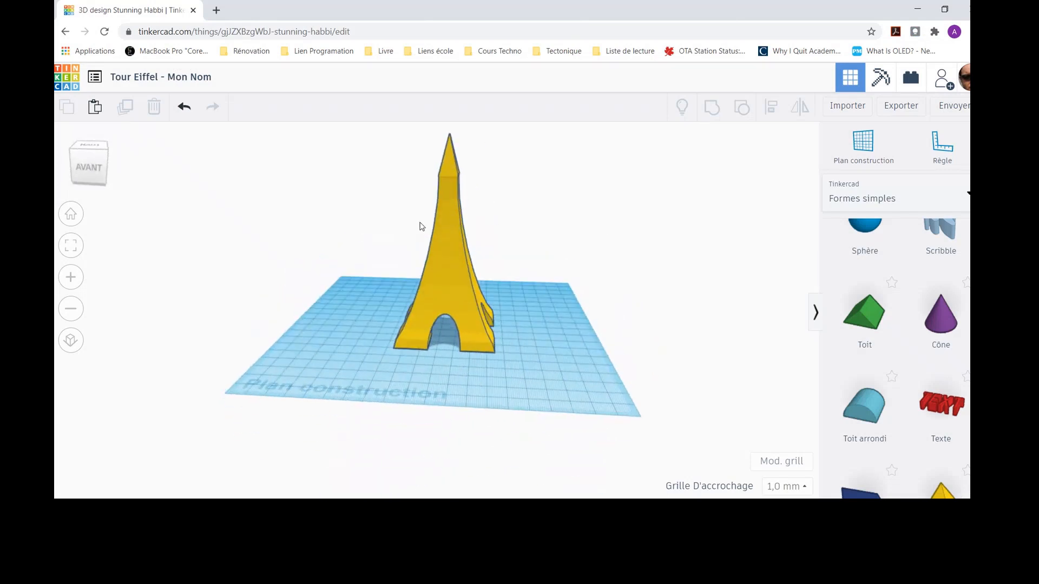
pyautogui.scroll(4, 920, 338)
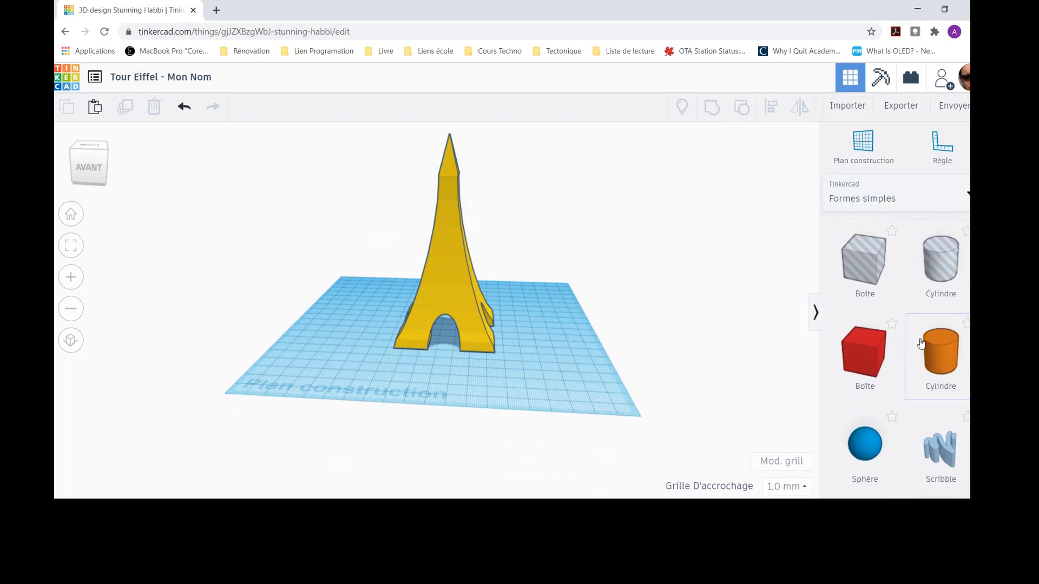
pyautogui.moveTo(867, 352); pyautogui.dragTo(534, 345)
pyautogui.scroll(2, 558, 291)
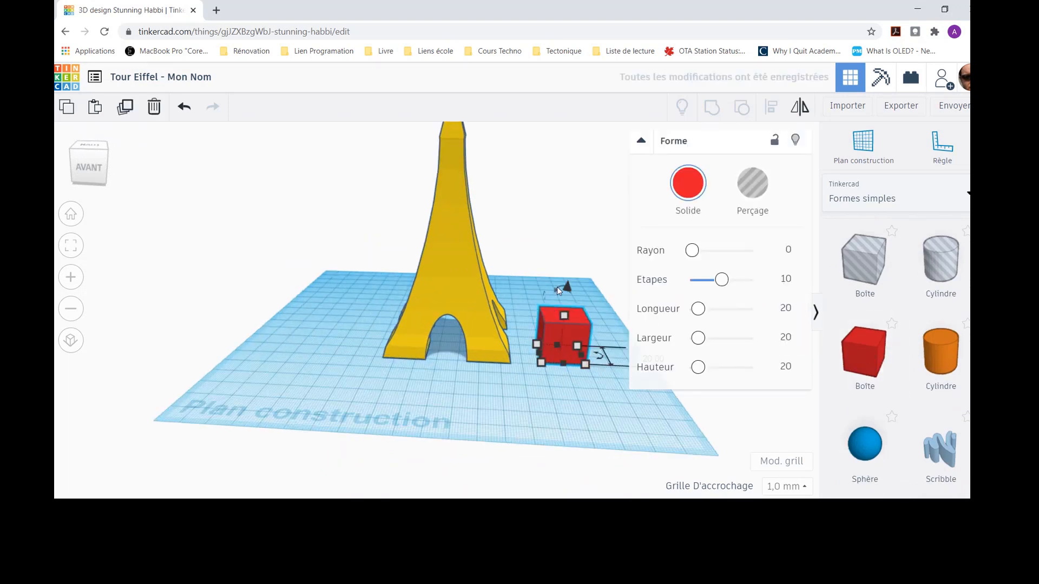
pyautogui.scroll(2, 518, 426)
pyautogui.click(450, 433)
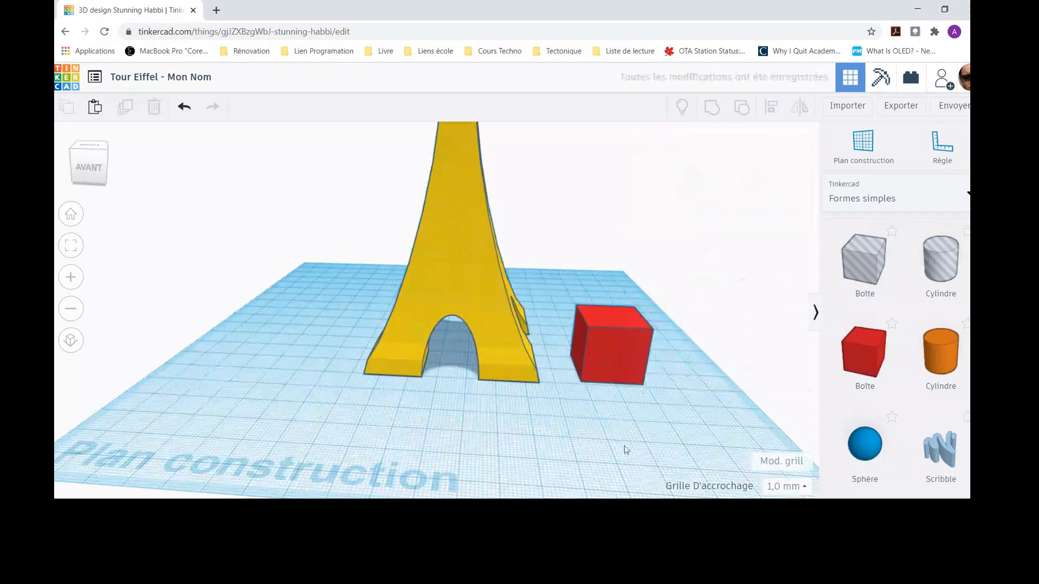
# - Resize the red box's base to a 29 × 29 mm square
pyautogui.moveTo(626, 450); pyautogui.dragTo(376, 445, button='right')
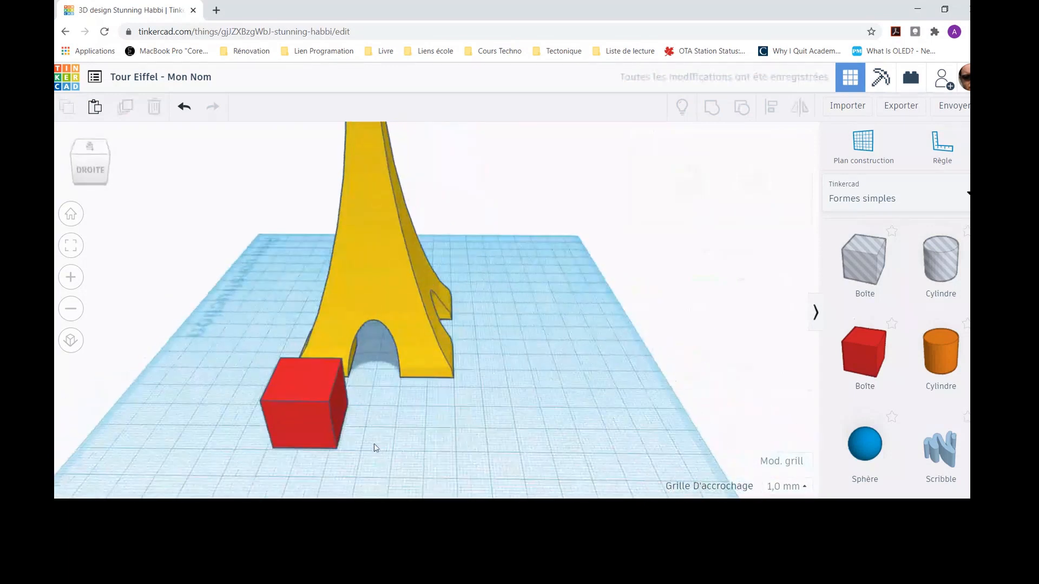
pyautogui.click(313, 421)
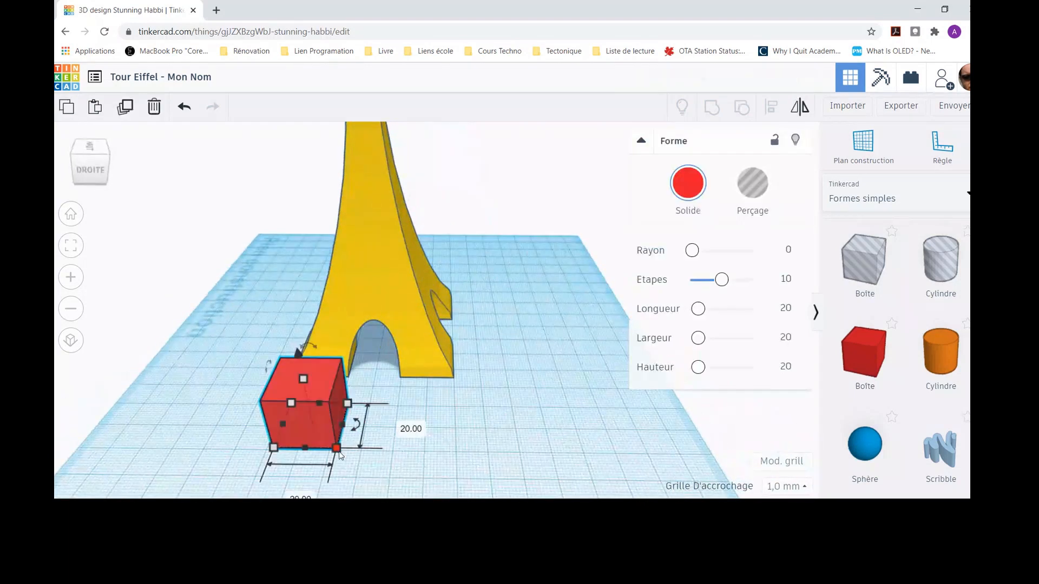
pyautogui.moveTo(339, 452); pyautogui.dragTo(398, 482)
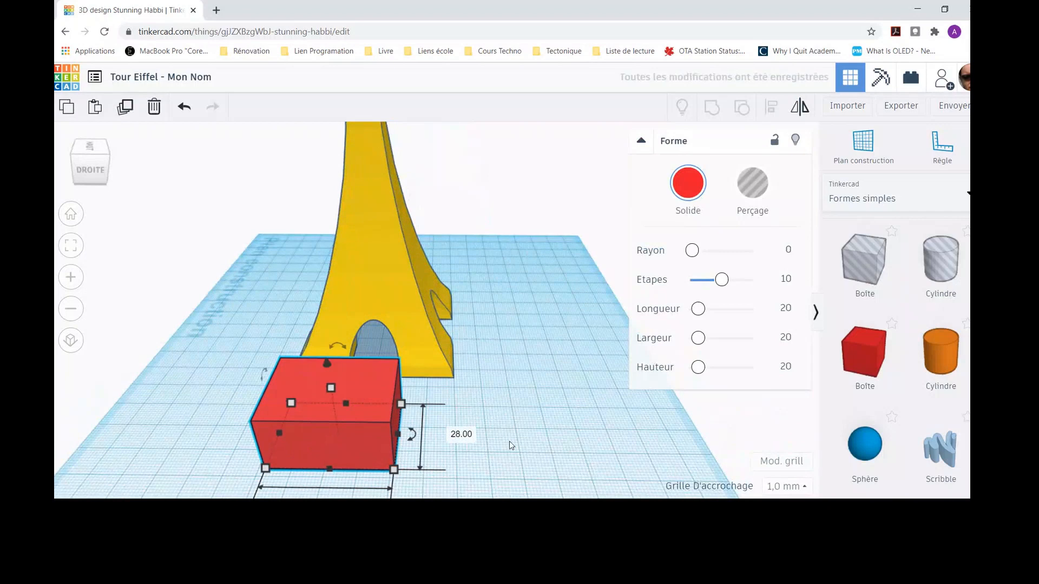
pyautogui.moveTo(516, 460); pyautogui.dragTo(523, 427, button='right')
pyautogui.moveTo(437, 379); pyautogui.dragTo(452, 399, button='right')
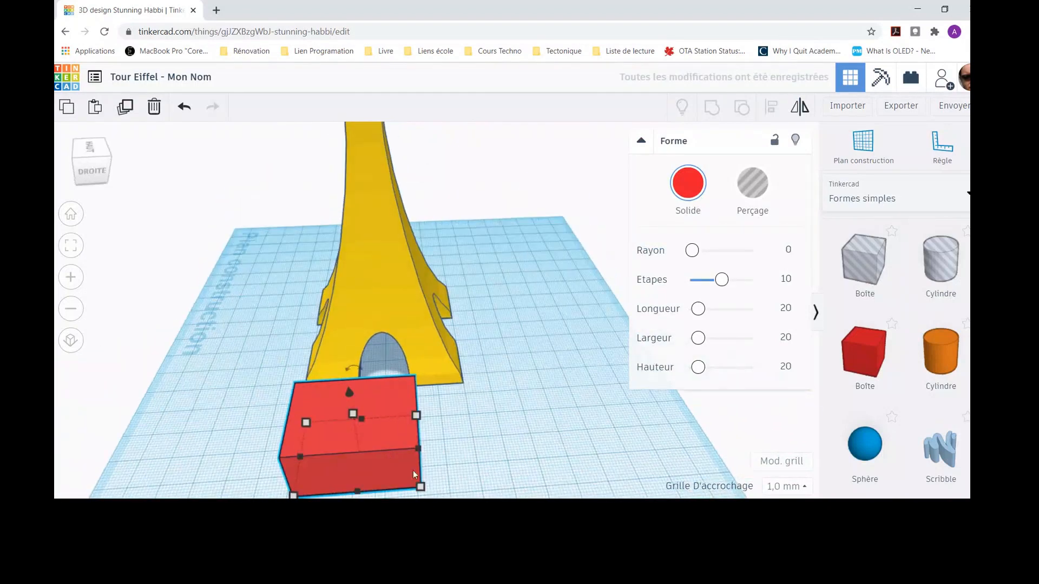
pyautogui.moveTo(264, 385); pyautogui.dragTo(274, 303, button='right')
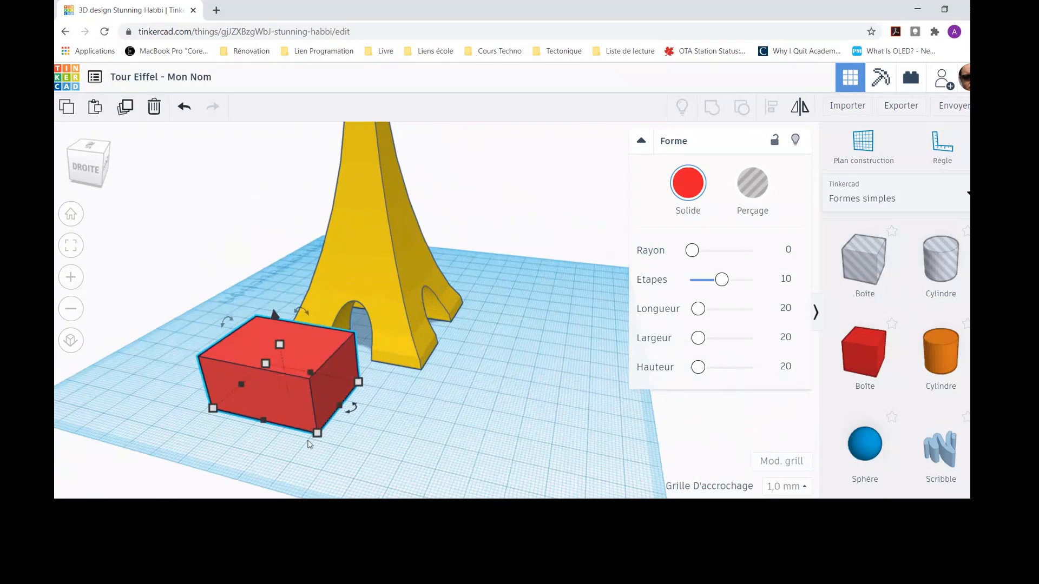
pyautogui.moveTo(314, 437); pyautogui.dragTo(290, 431)
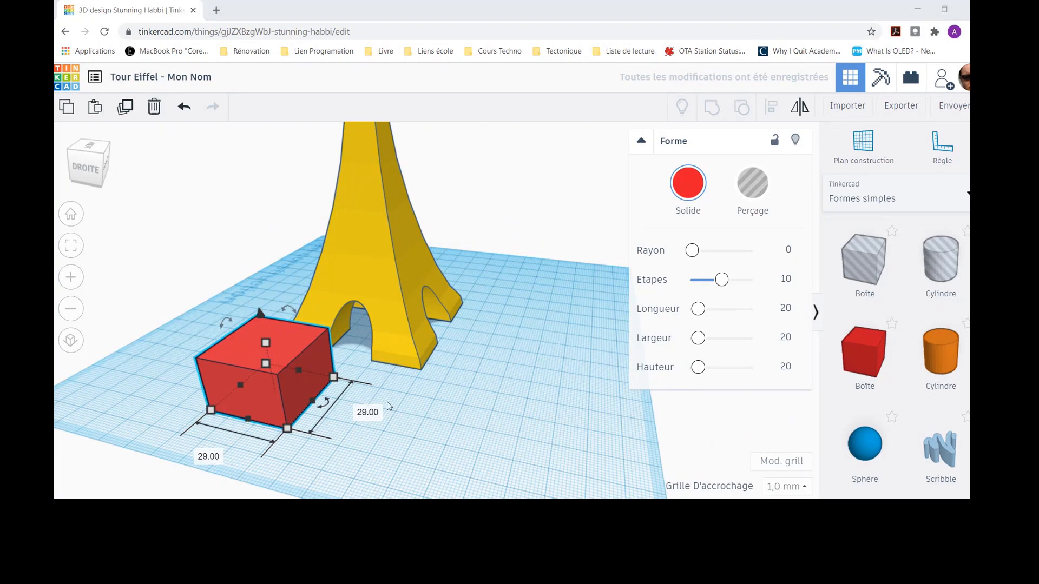
# - Flatten the red box into a plate 2 mm high
pyautogui.click(396, 382)
pyautogui.moveTo(187, 387); pyautogui.dragTo(244, 349, button='right')
pyautogui.click(277, 378)
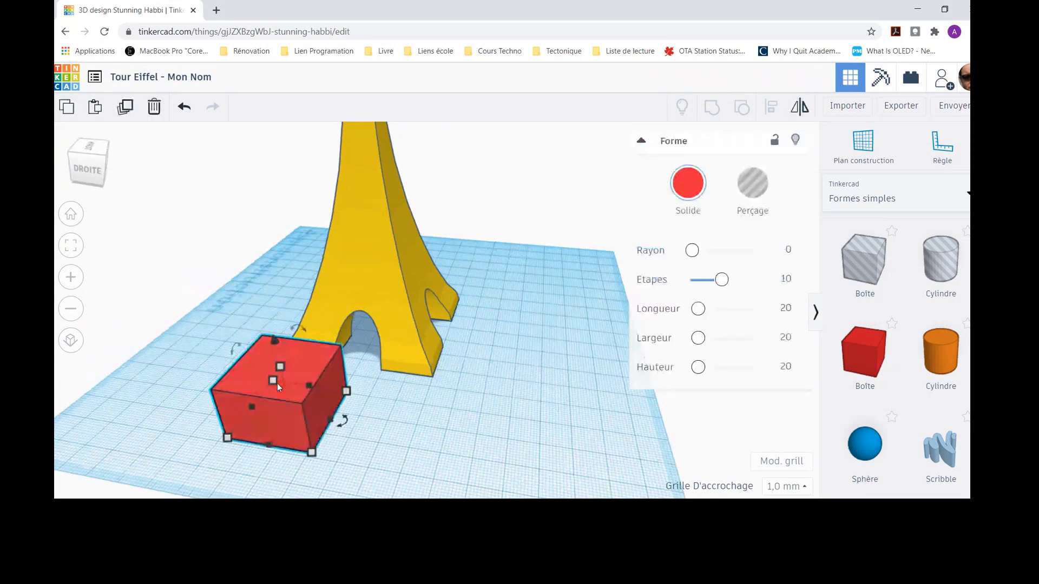
pyautogui.moveTo(378, 411); pyautogui.dragTo(348, 382, button='right')
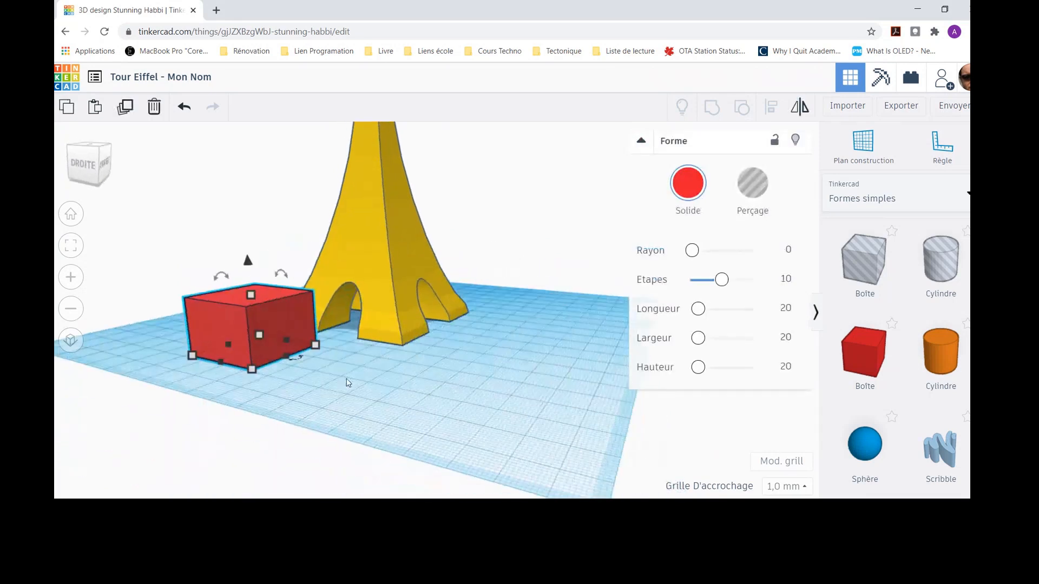
pyautogui.moveTo(249, 293); pyautogui.dragTo(248, 339)
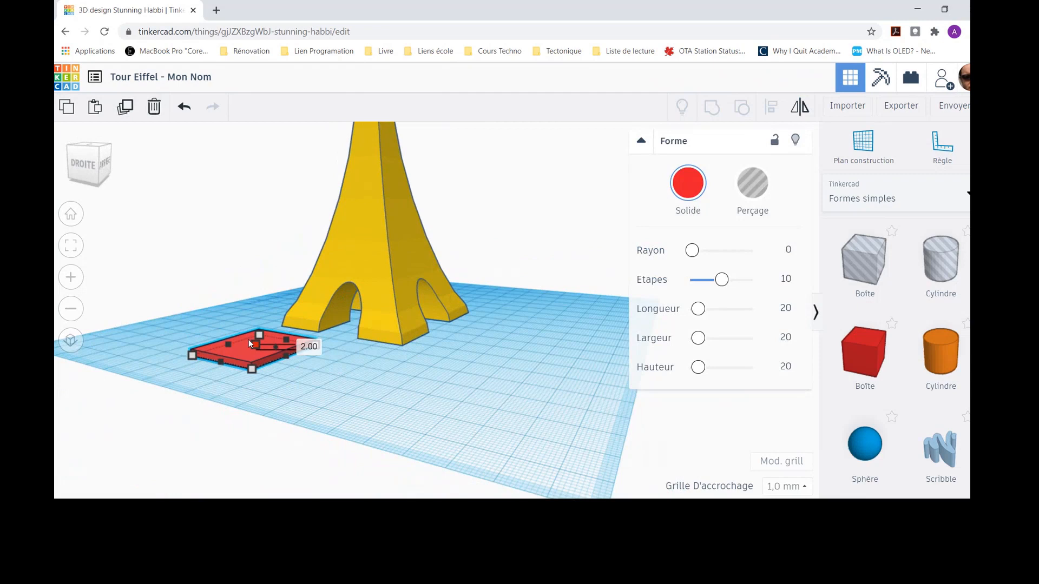
pyautogui.moveTo(227, 324); pyautogui.dragTo(435, 341, button='right')
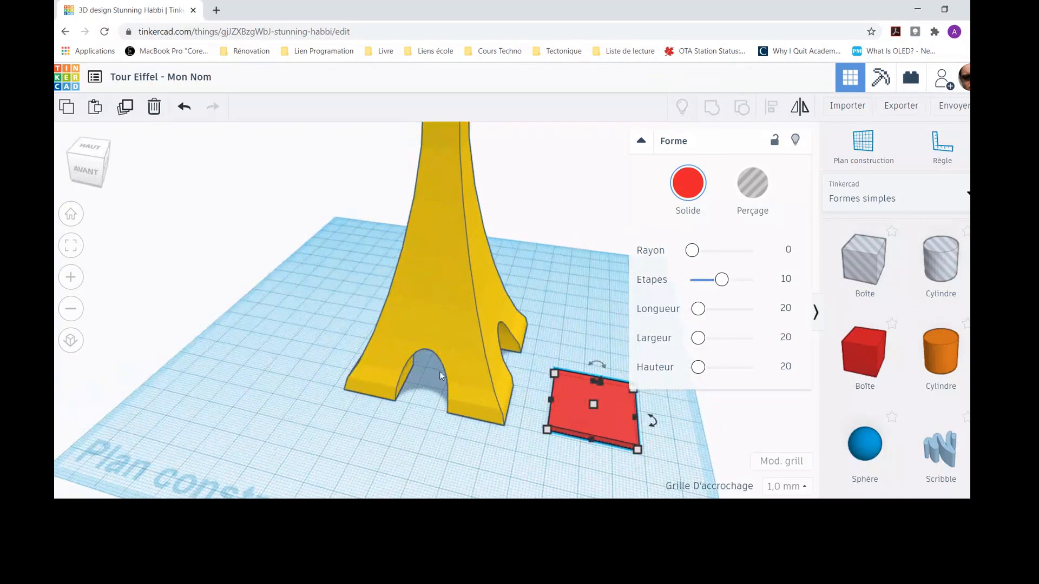
pyautogui.moveTo(441, 418); pyautogui.dragTo(527, 368, button='right')
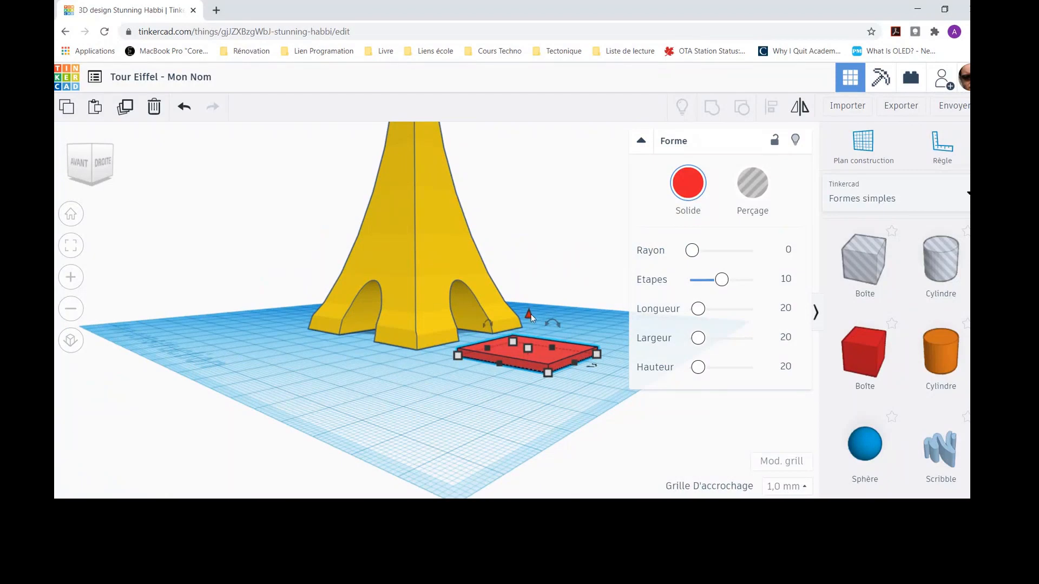
# - Raise the red plate off the workplane and move it into the tower's body above the archways
pyautogui.moveTo(528, 317); pyautogui.dragTo(518, 185)
pyautogui.moveTo(318, 246); pyautogui.dragTo(425, 313, button='right')
pyautogui.moveTo(565, 407); pyautogui.dragTo(432, 304)
pyautogui.moveTo(310, 291); pyautogui.dragTo(386, 337, button='right')
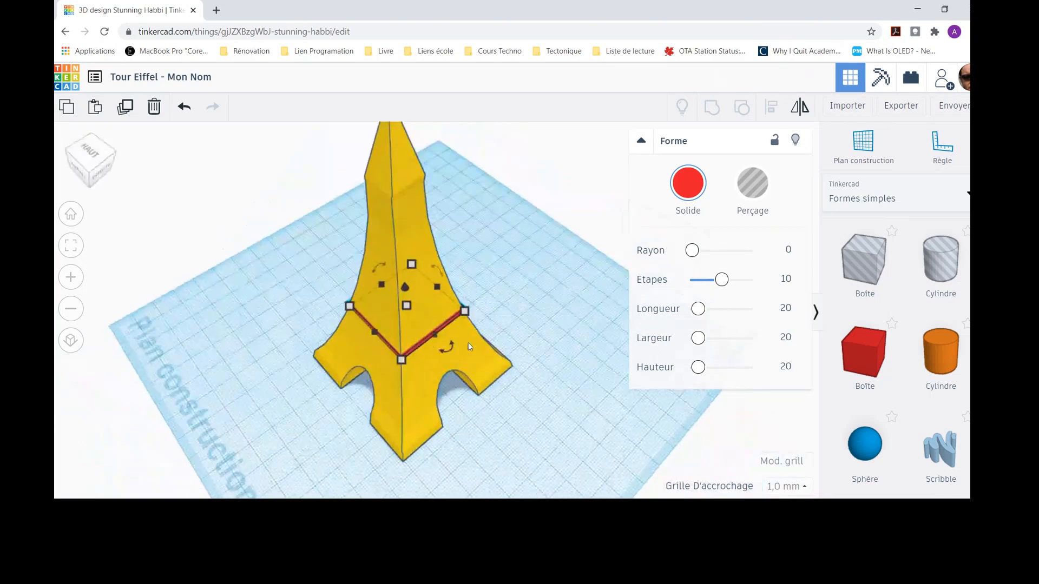
# - Pull the red plate out of the tower, raise it slightly, and move it back into the body above the archways
pyautogui.moveTo(416, 349); pyautogui.dragTo(481, 360)
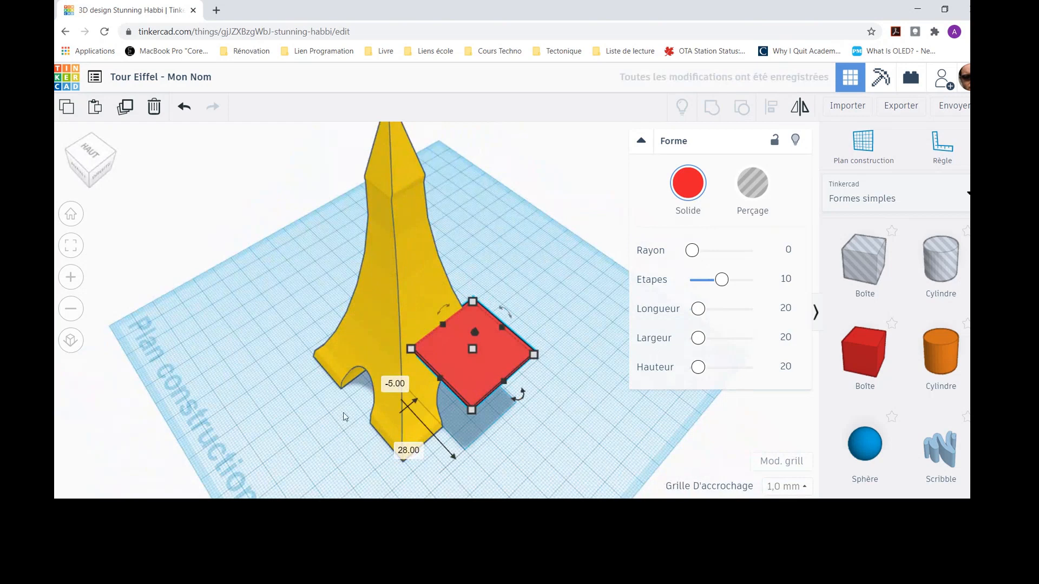
pyautogui.moveTo(343, 412); pyautogui.dragTo(350, 350, button='right')
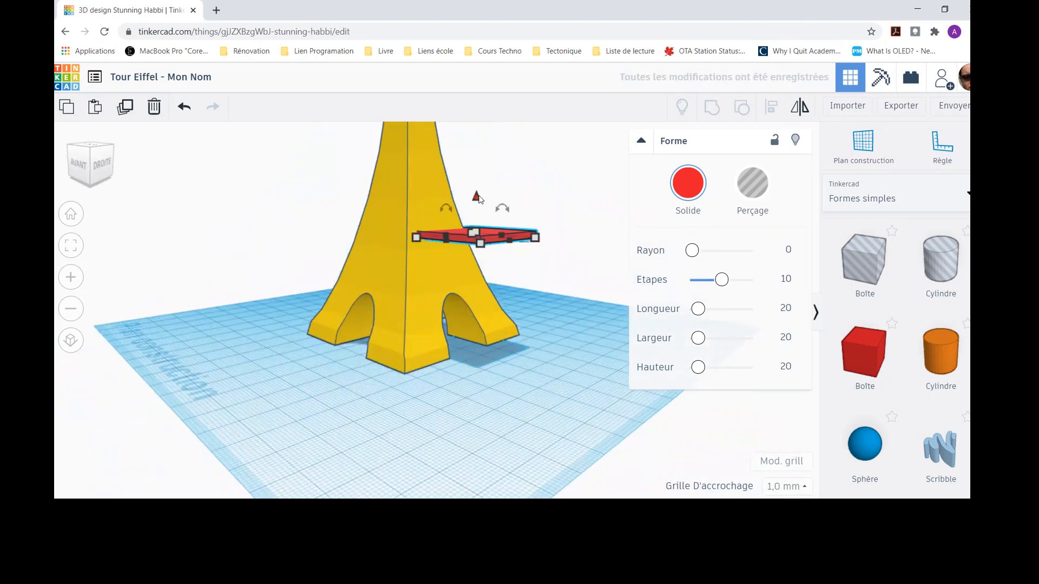
pyautogui.moveTo(477, 198); pyautogui.dragTo(476, 189)
pyautogui.moveTo(308, 295); pyautogui.dragTo(367, 319, button='right')
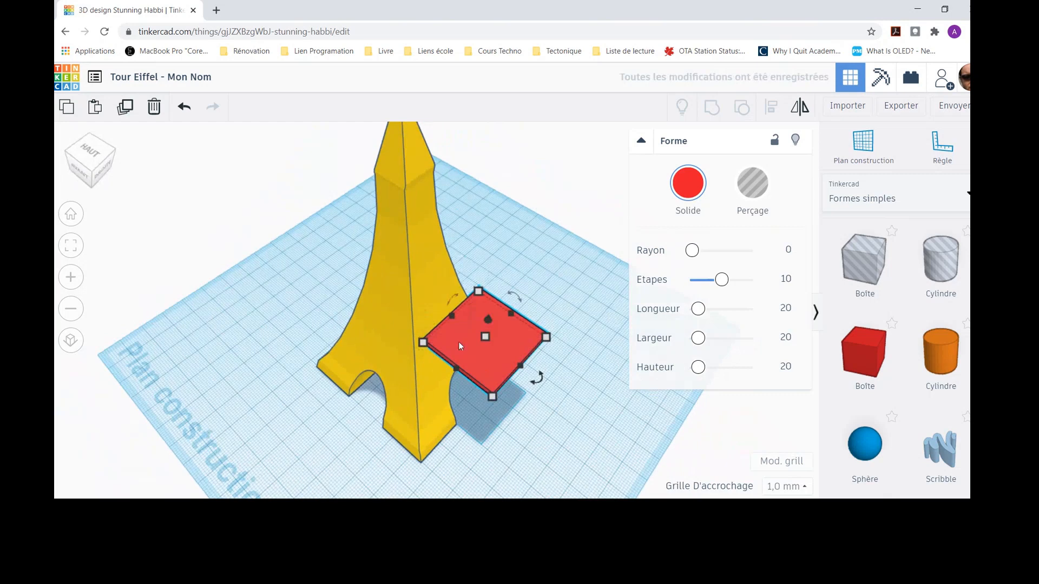
pyautogui.moveTo(466, 350); pyautogui.dragTo(391, 310)
# - Align the red plate with the tower so that it is centred in both horizontal directions
pyautogui.moveTo(296, 292); pyautogui.dragTo(297, 317, button='right')
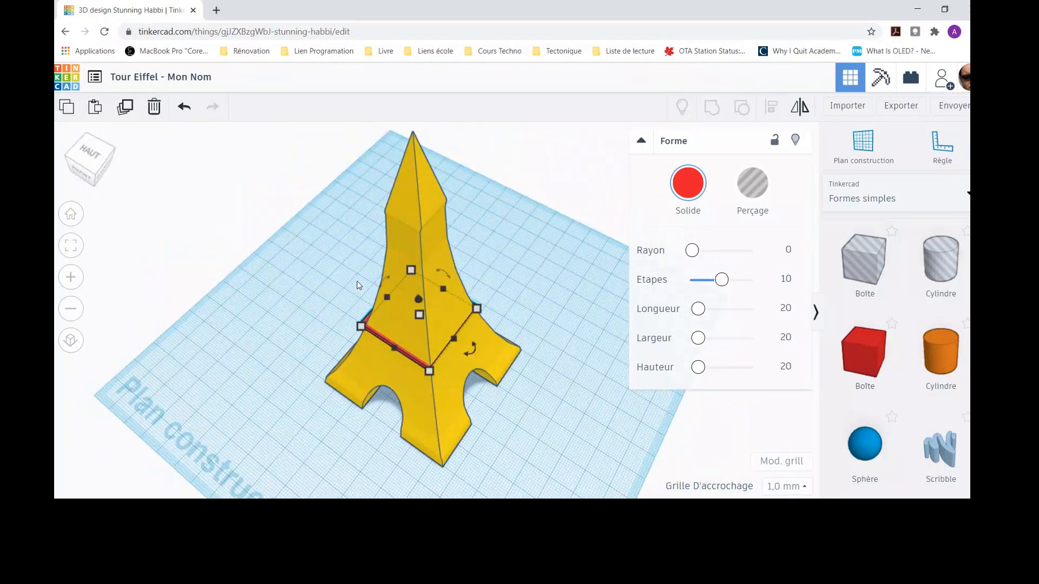
pyautogui.keyDown('shift'); pyautogui.click(411, 198); pyautogui.keyUp('shift')
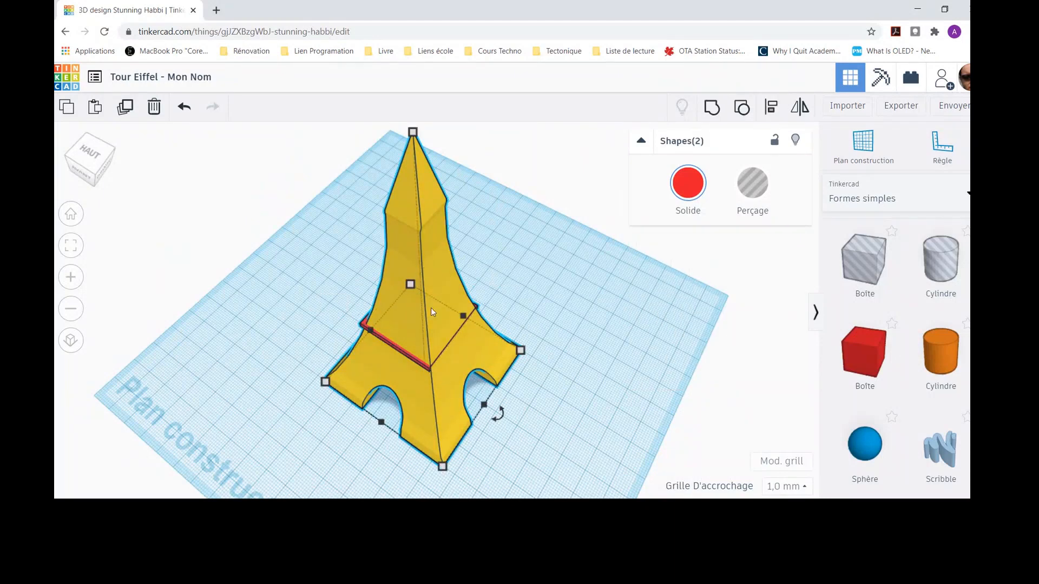
pyautogui.click(771, 108)
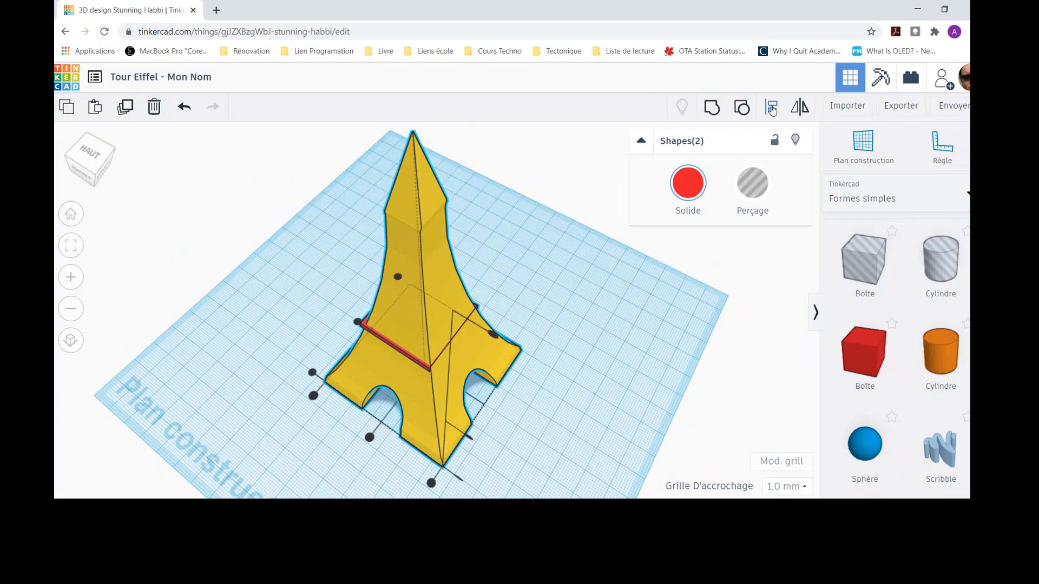
pyautogui.click(370, 438)
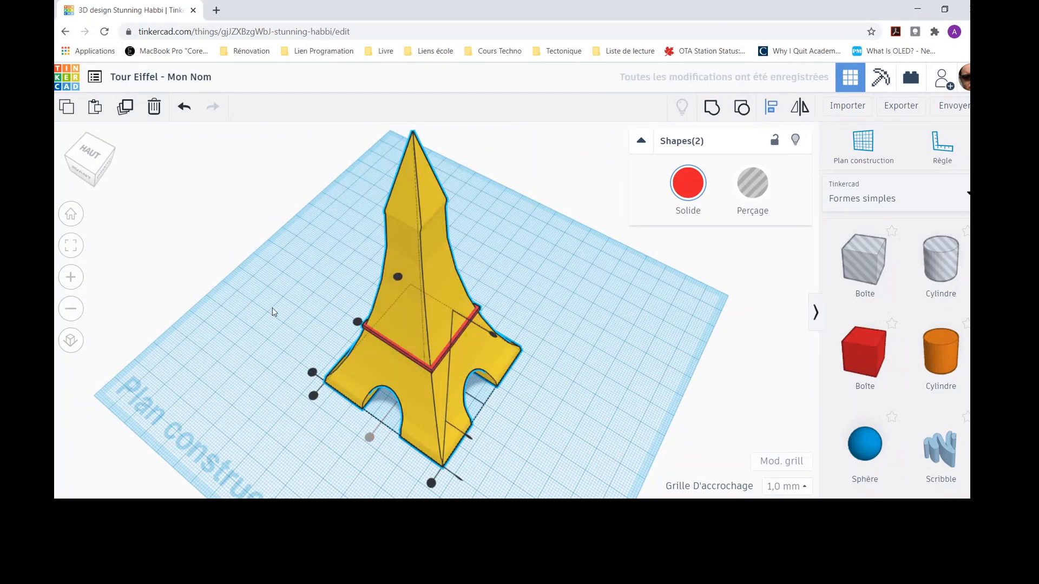
pyautogui.moveTo(244, 319); pyautogui.dragTo(405, 348, button='right')
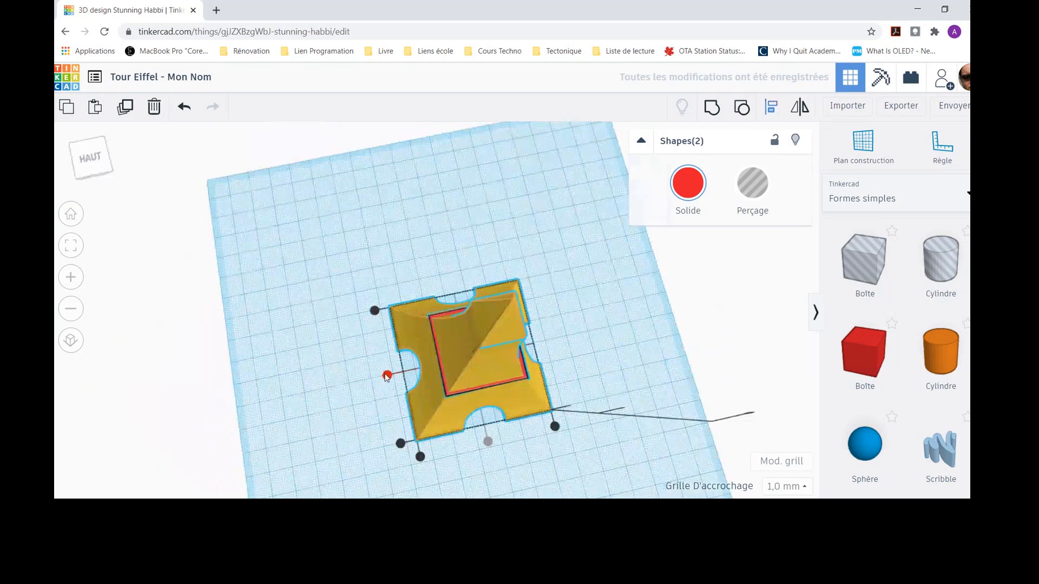
pyautogui.click(387, 377)
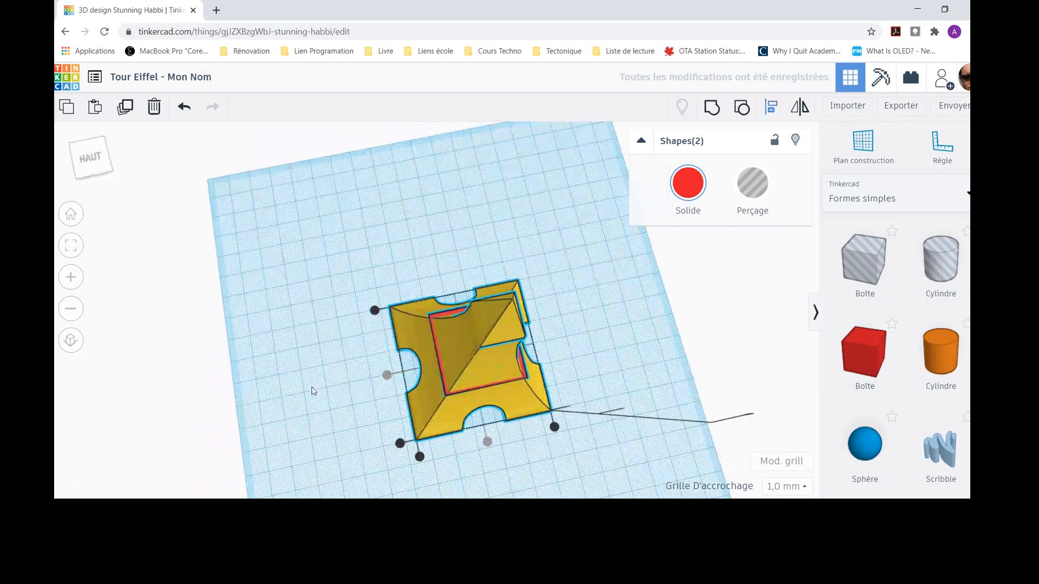
# - Group the red plate and the yellow tower into one solid shape
pyautogui.moveTo(311, 391); pyautogui.dragTo(306, 323, button='right')
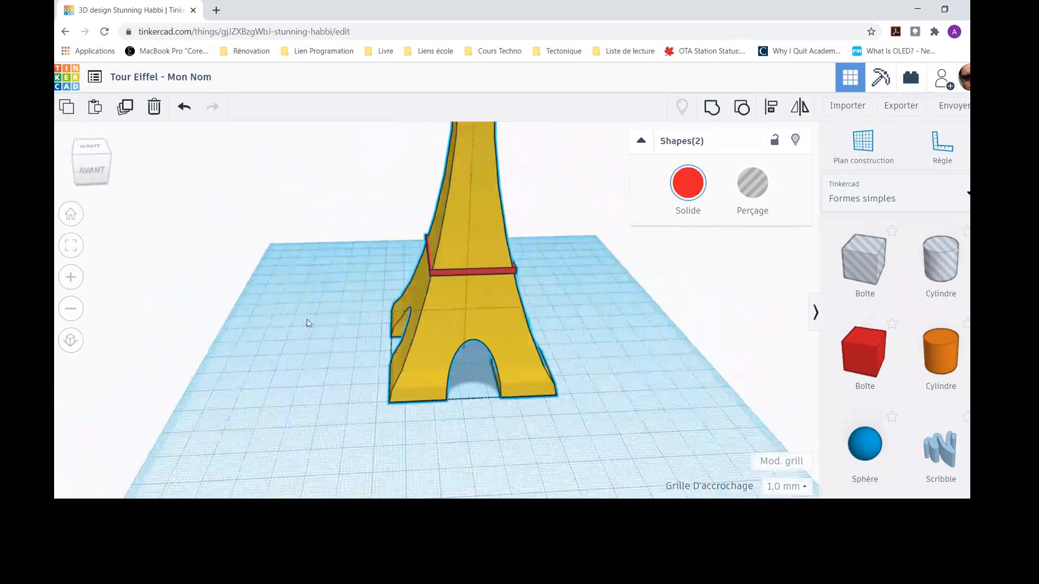
pyautogui.scroll(-5, 303, 320)
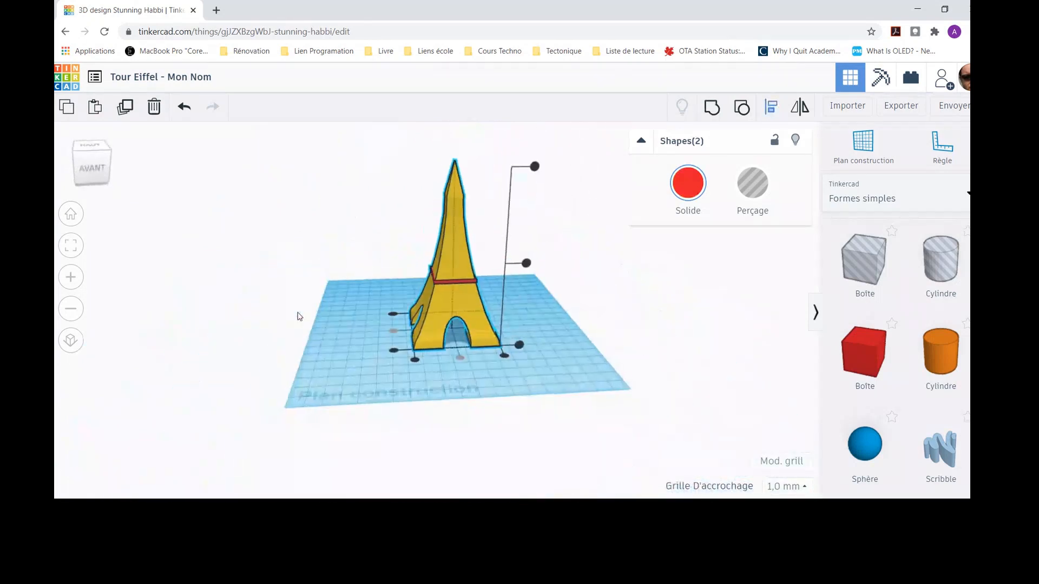
pyautogui.scroll(3, 299, 317)
pyautogui.scroll(-2, 299, 316)
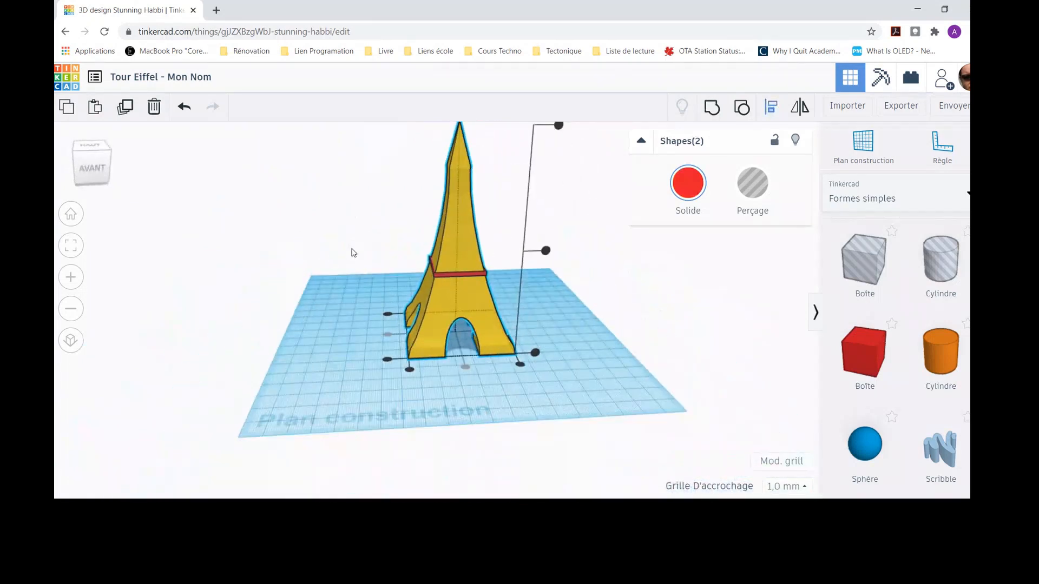
pyautogui.click(423, 232)
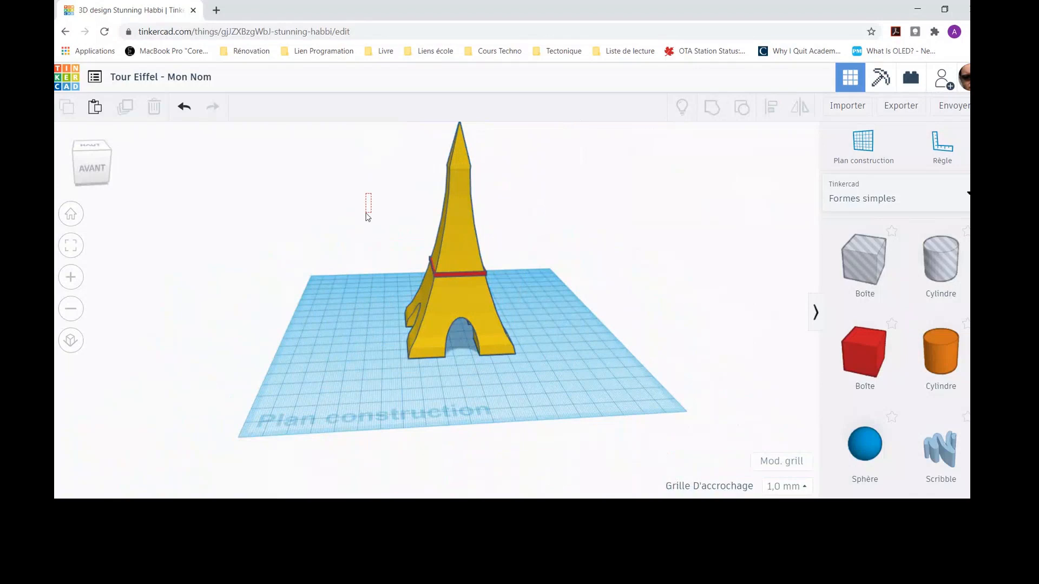
pyautogui.moveTo(358, 180); pyautogui.dragTo(356, 201, button='right')
pyautogui.moveTo(359, 130); pyautogui.dragTo(604, 415)
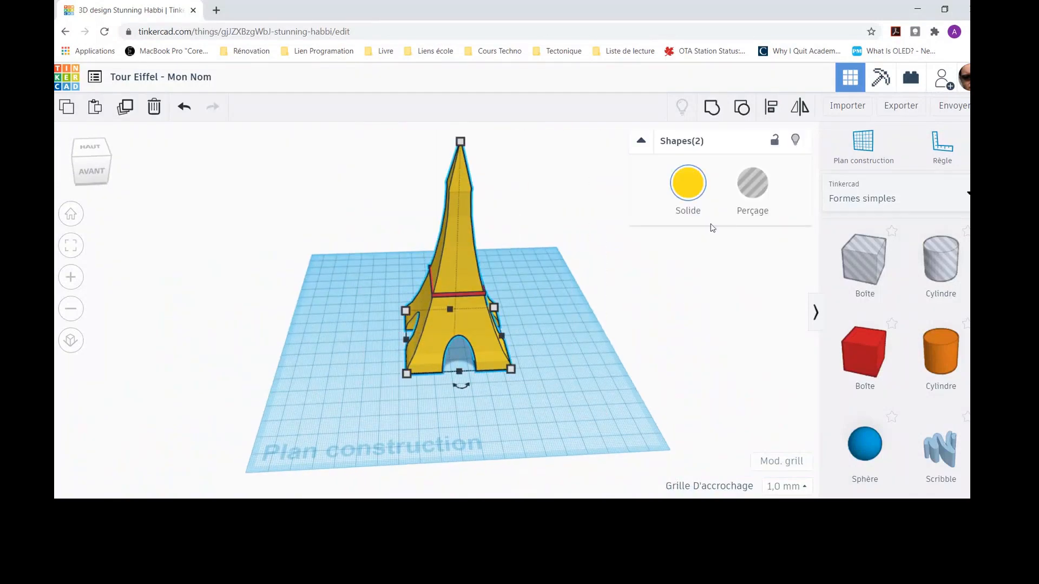
pyautogui.click(713, 108)
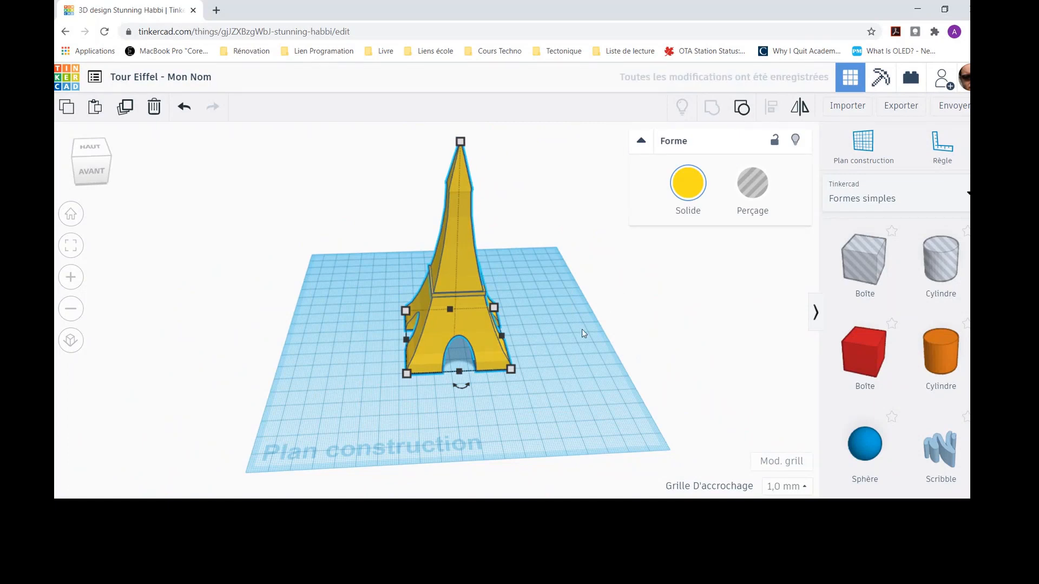
# - Add a red box beside the tower and resize it to a 15 × 14 mm base, 10 mm high
pyautogui.moveTo(582, 330); pyautogui.dragTo(495, 332, button='right')
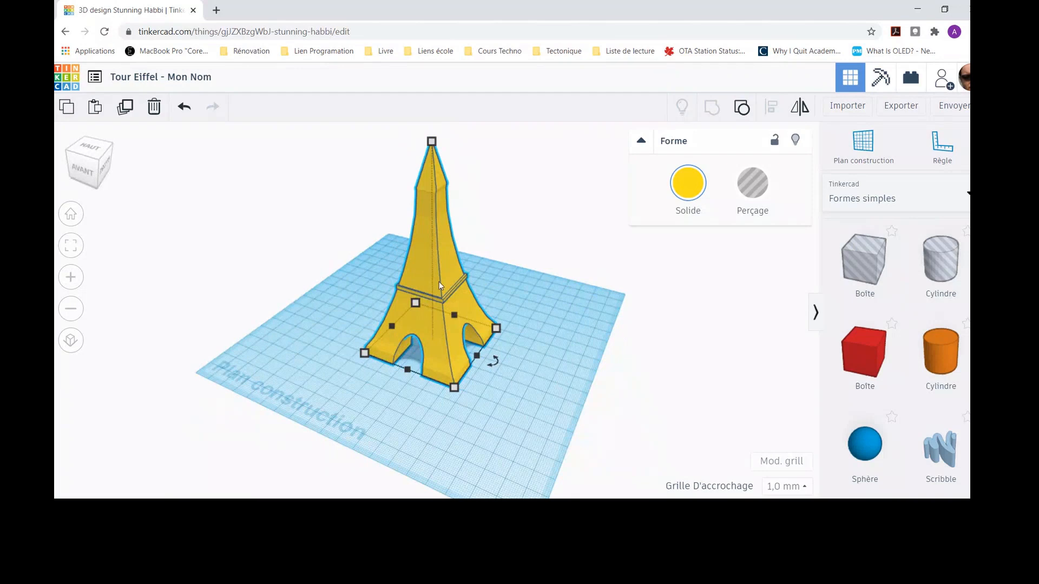
pyautogui.moveTo(335, 342); pyautogui.dragTo(300, 353, button='right')
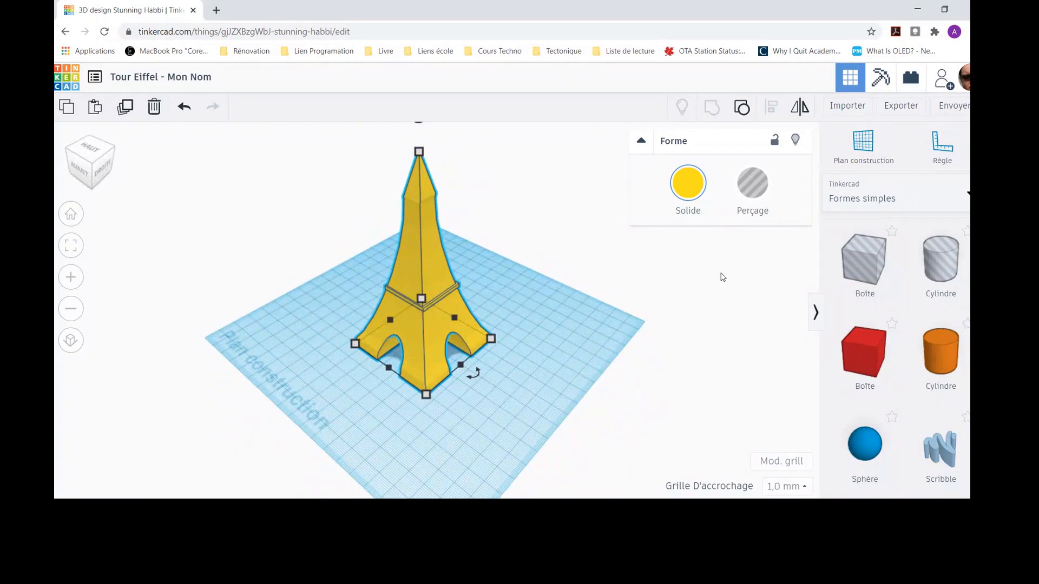
pyautogui.moveTo(864, 352); pyautogui.dragTo(512, 392)
pyautogui.moveTo(330, 476); pyautogui.dragTo(368, 458, button='right')
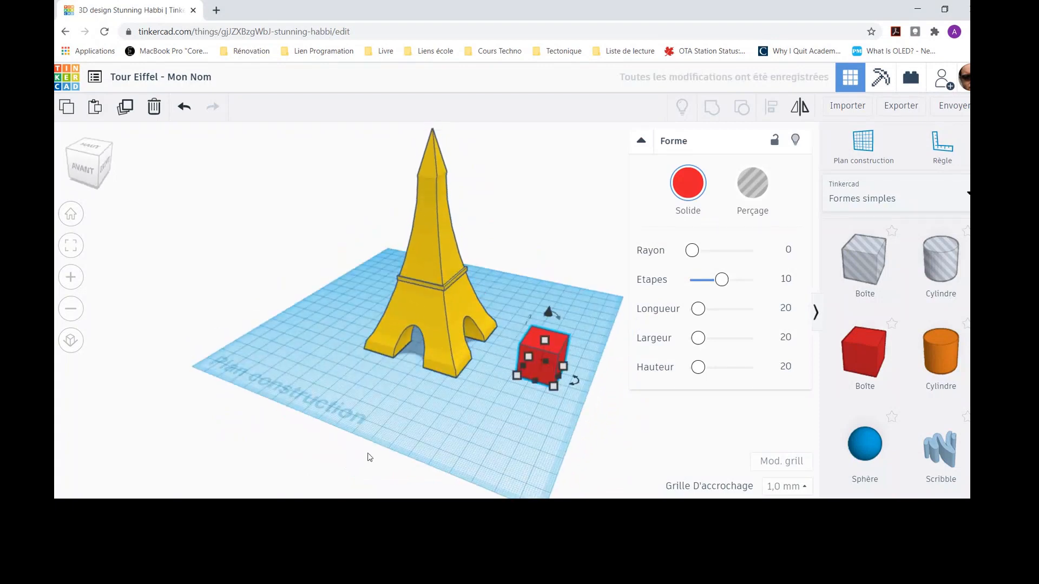
pyautogui.moveTo(555, 388); pyautogui.dragTo(548, 377)
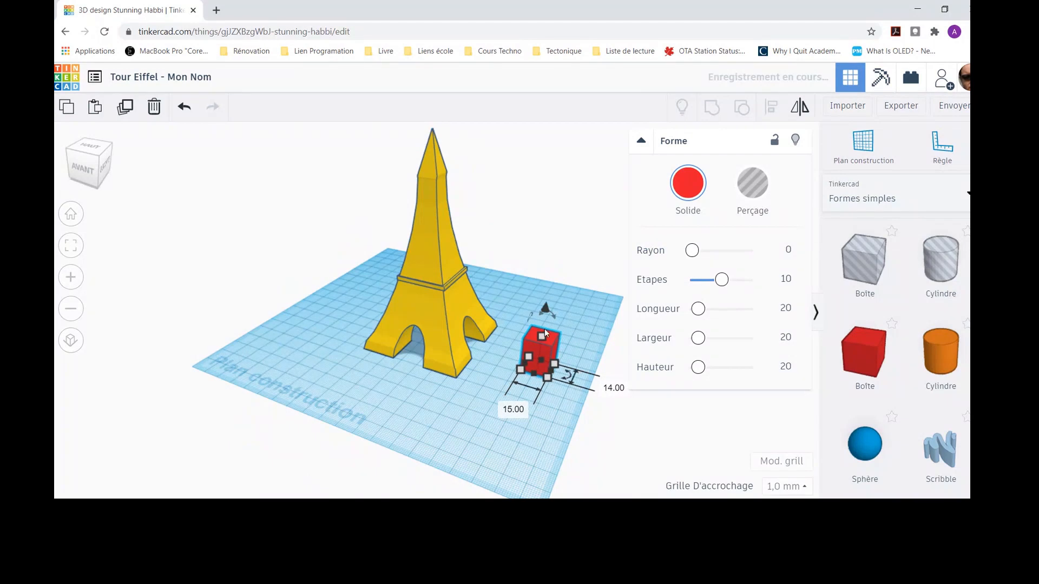
pyautogui.moveTo(542, 336); pyautogui.dragTo(538, 351)
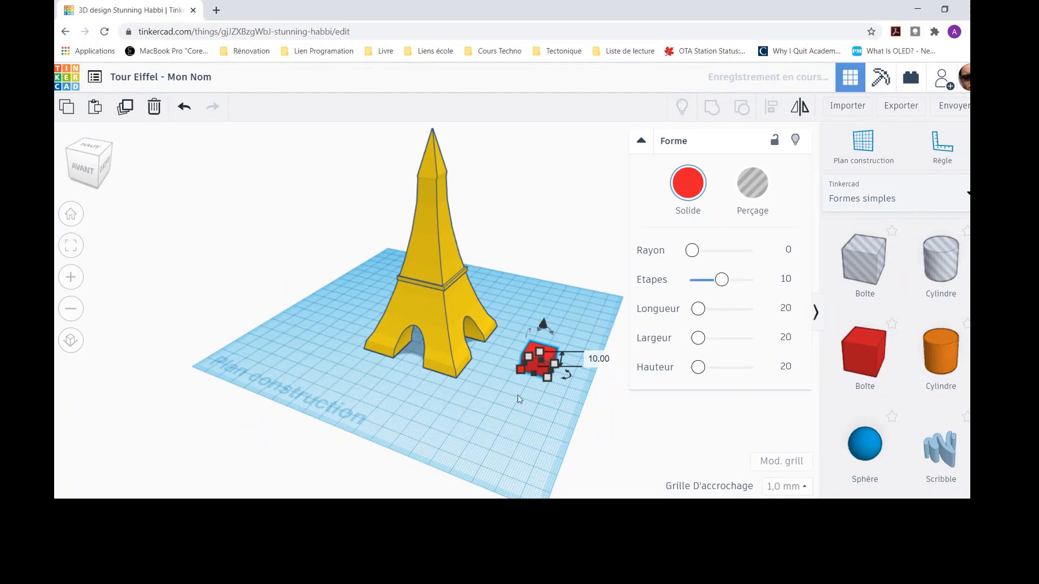
# - Raise the red box about 92 mm above the workplane and move it onto the tower's upper section below the tip
pyautogui.moveTo(493, 424)
pyautogui.mouseDown(button='right')
pyautogui.moveTo(498, 390)
pyautogui.moveTo(497, 428)
pyautogui.mouseUp(button='right')
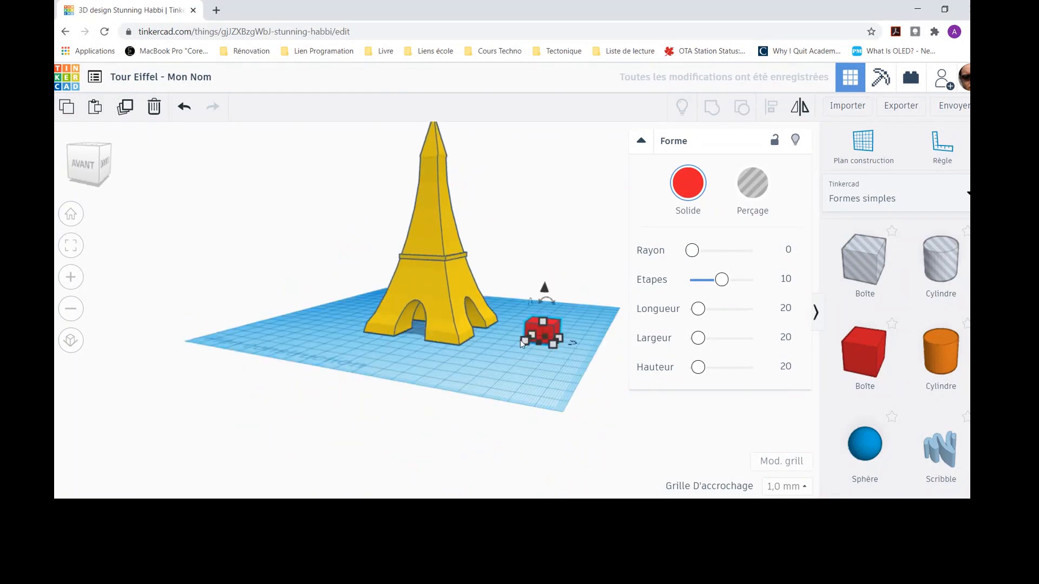
pyautogui.moveTo(547, 296); pyautogui.dragTo(552, 125)
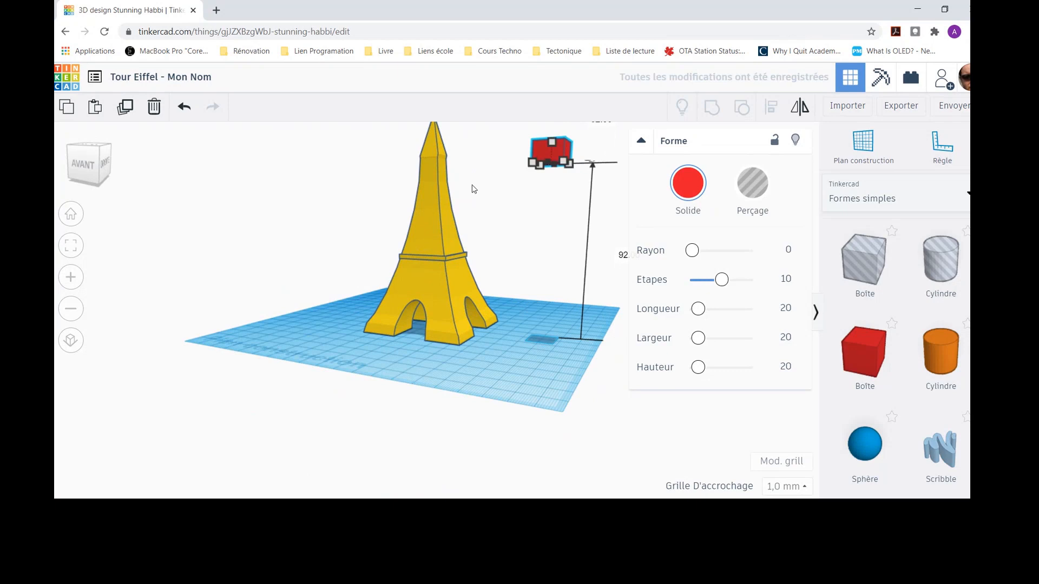
pyautogui.moveTo(470, 196); pyautogui.dragTo(574, 226, button='right')
pyautogui.moveTo(578, 208); pyautogui.dragTo(438, 189)
pyautogui.moveTo(438, 190); pyautogui.dragTo(205, 266, button='right')
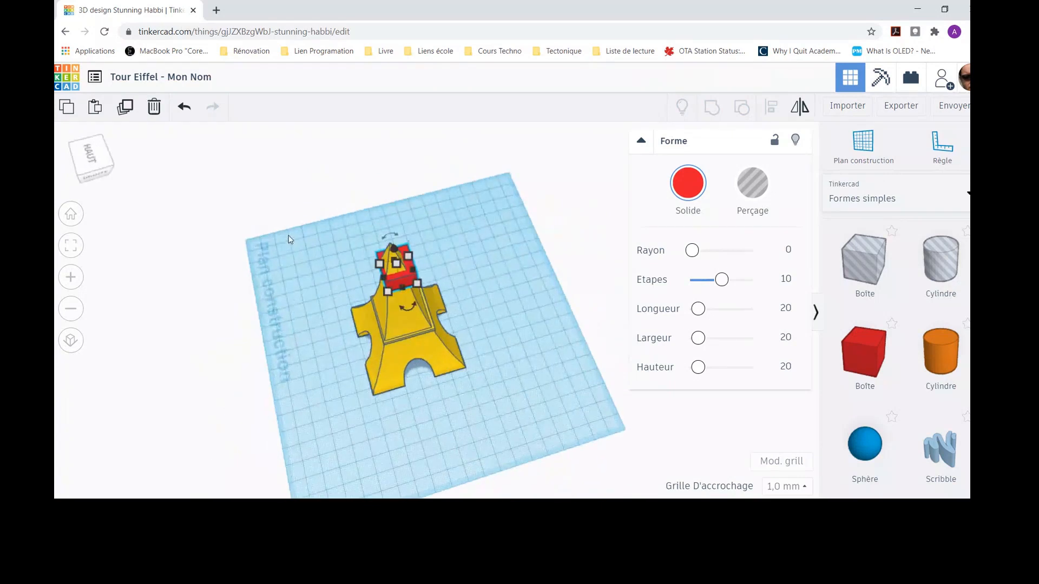
# - Align the red box and the tower on their centres in both horizontal directions
pyautogui.moveTo(289, 239); pyautogui.dragTo(563, 440)
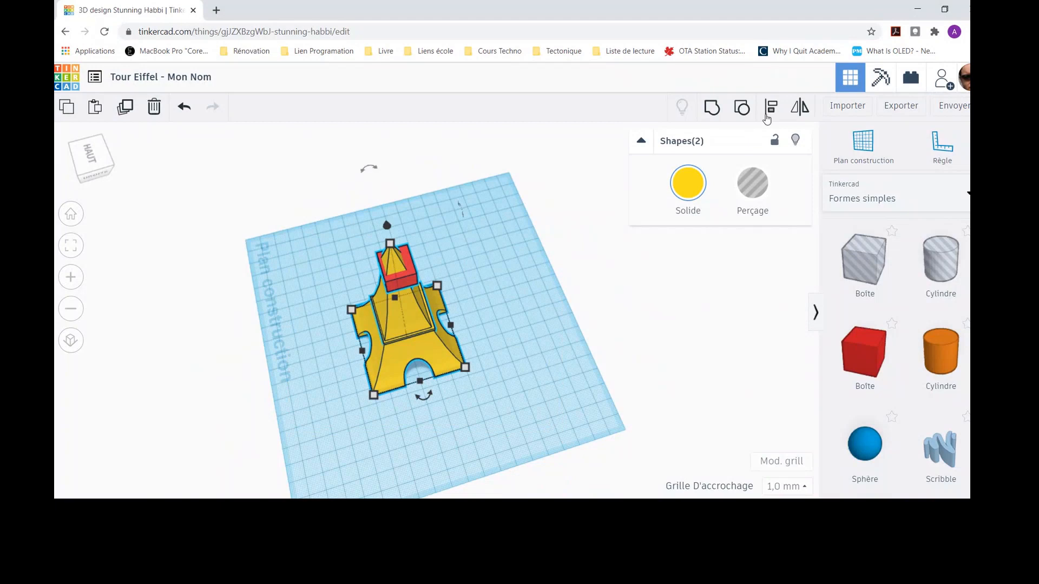
pyautogui.click(766, 118)
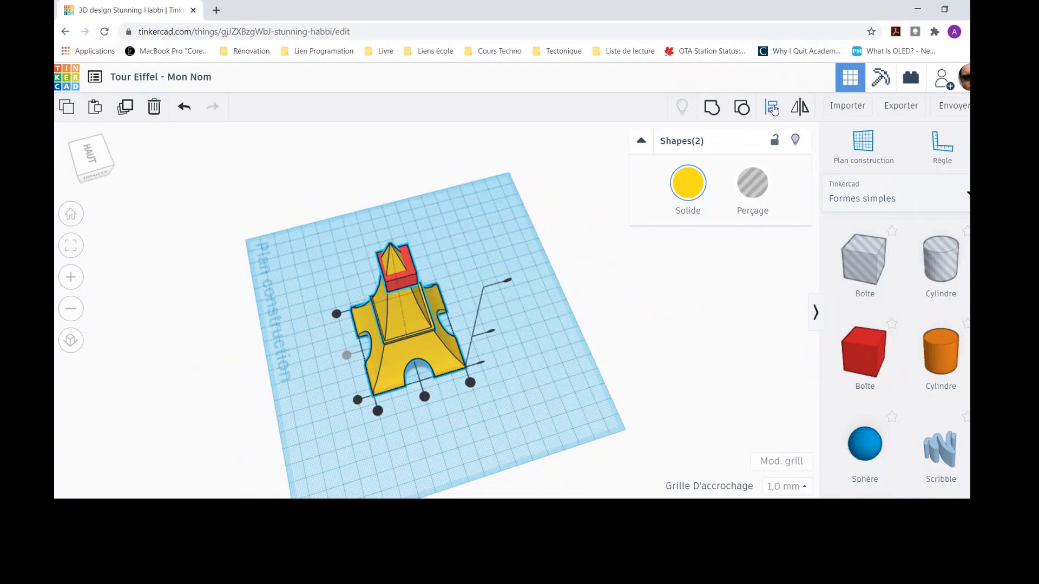
pyautogui.click(425, 396)
pyautogui.click(352, 361)
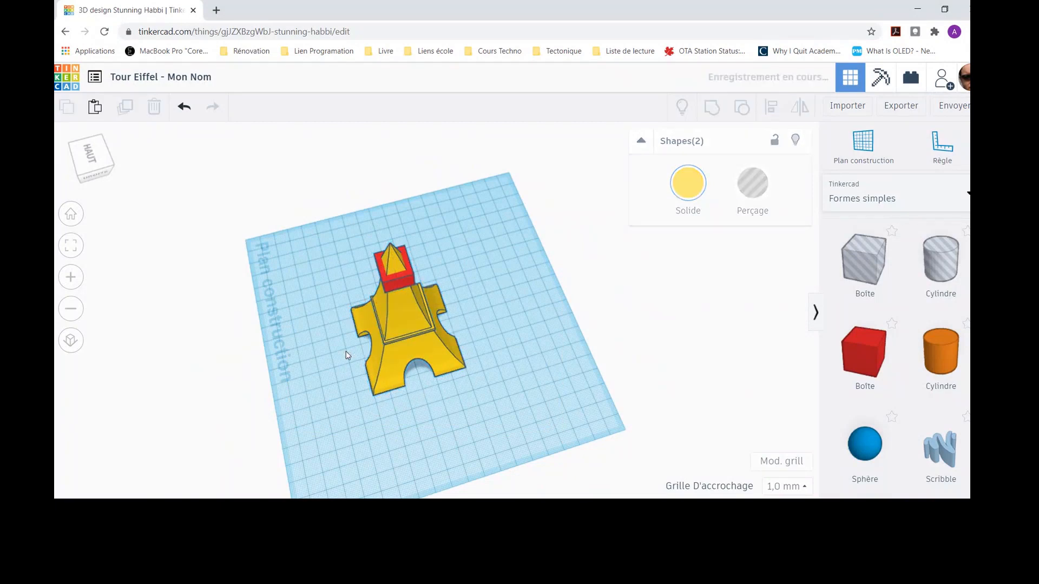
# - Group the upper red box with the tower into a single solid shape
pyautogui.moveTo(542, 338); pyautogui.dragTo(503, 209, button='right')
pyautogui.moveTo(582, 162); pyautogui.dragTo(333, 434)
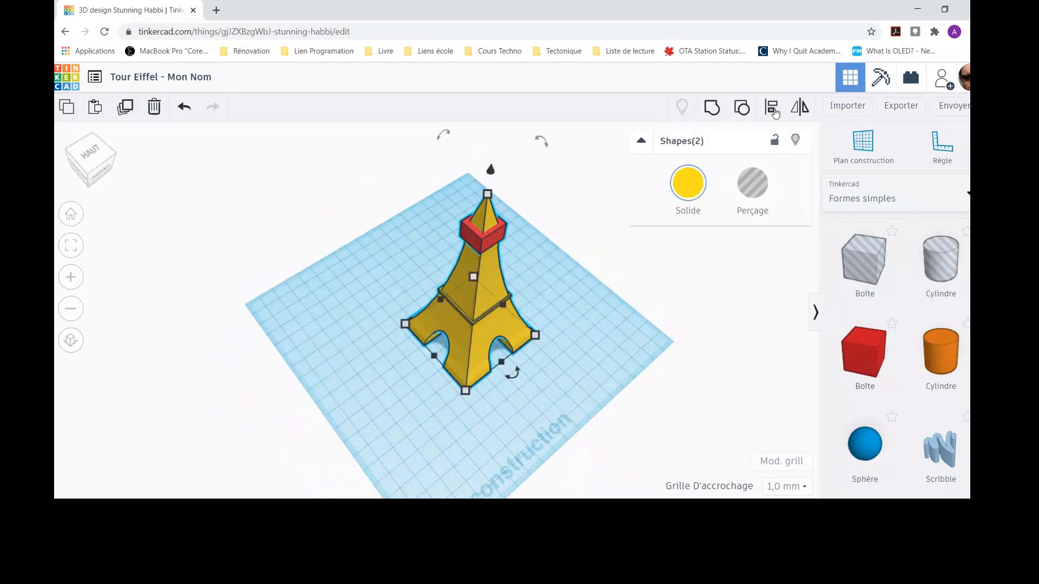
pyautogui.click(711, 110)
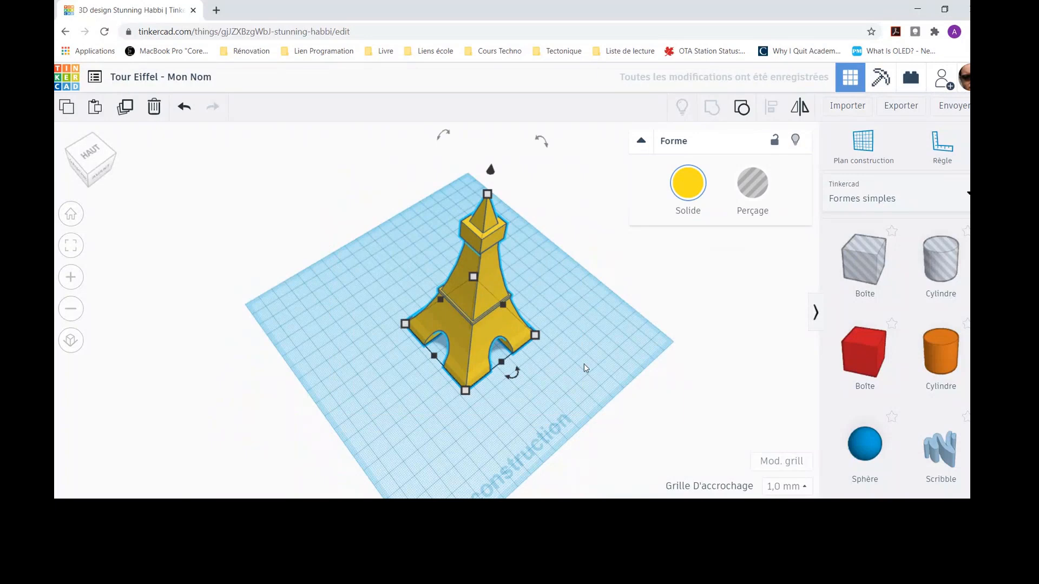
pyautogui.moveTo(584, 367); pyautogui.dragTo(611, 393, button='right')
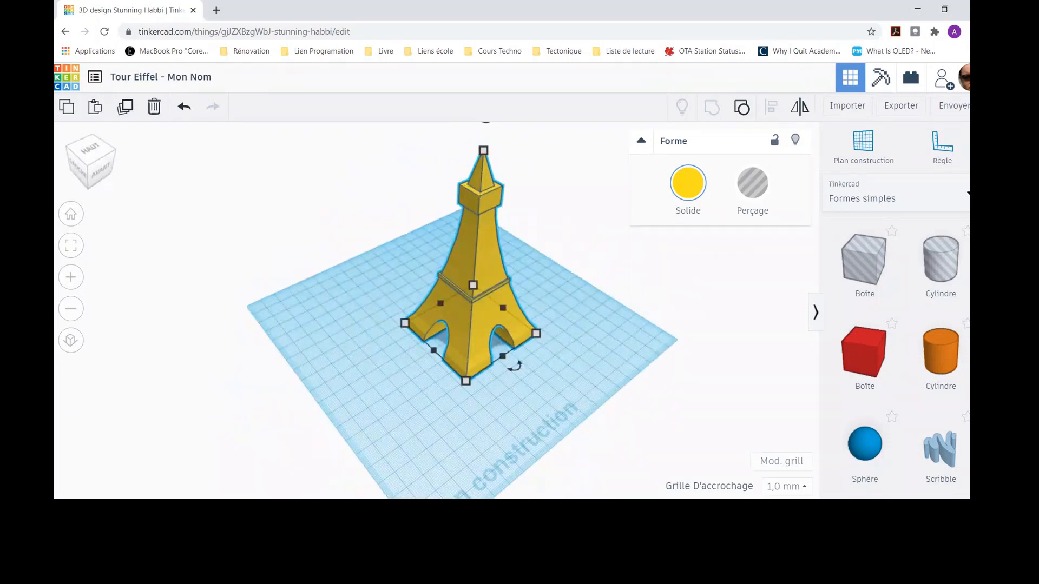
# - Switch to PowerPoint and examine the enlarged tower images on the "Démonstration: Tour Eiffel" slide
pyautogui.hotkey('alt', 'Tab')
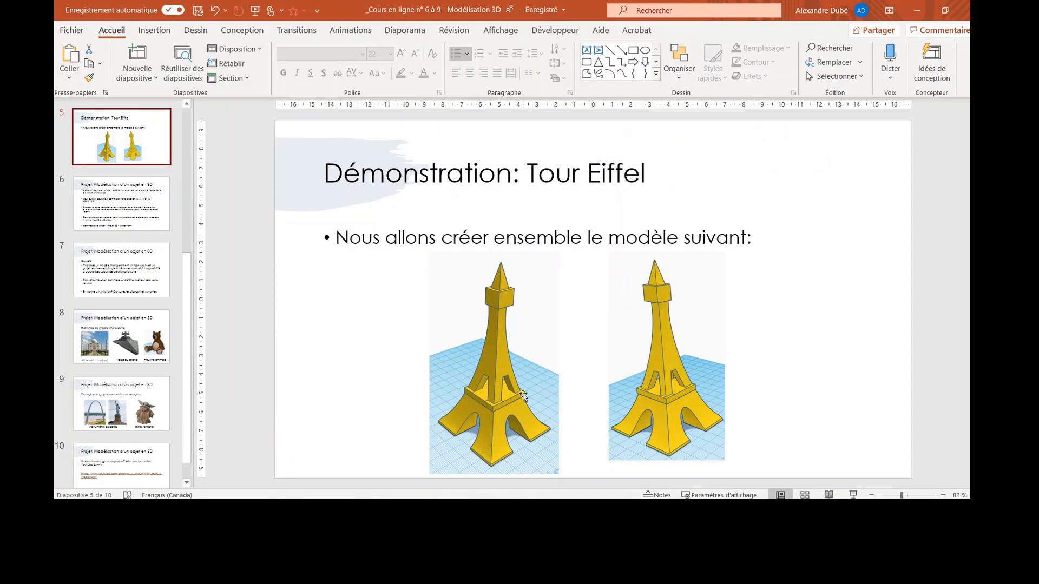
pyautogui.scroll(3, 654, 383)
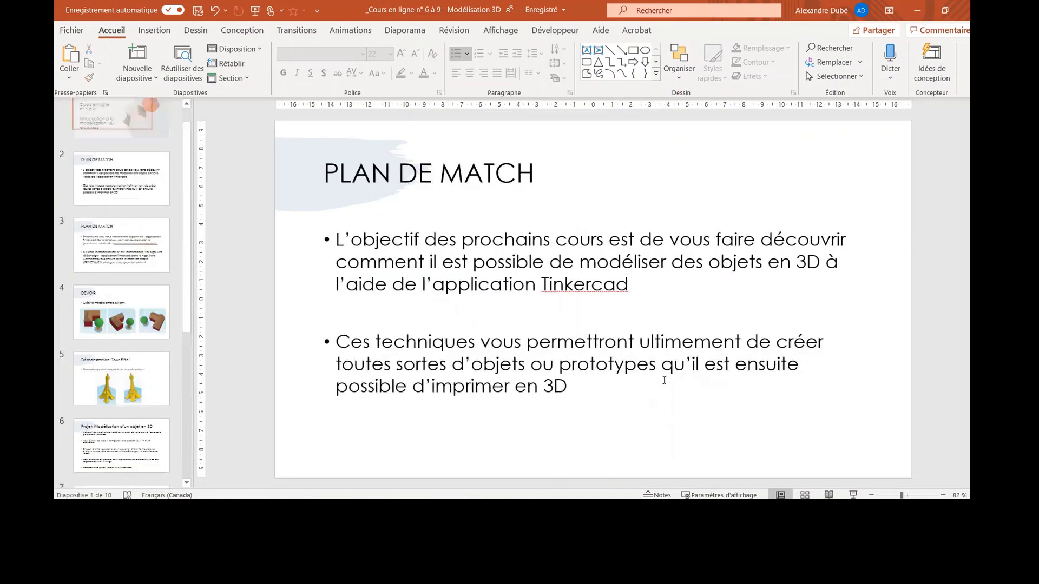
pyautogui.click(150, 398)
pyautogui.scroll(1, 559, 344)
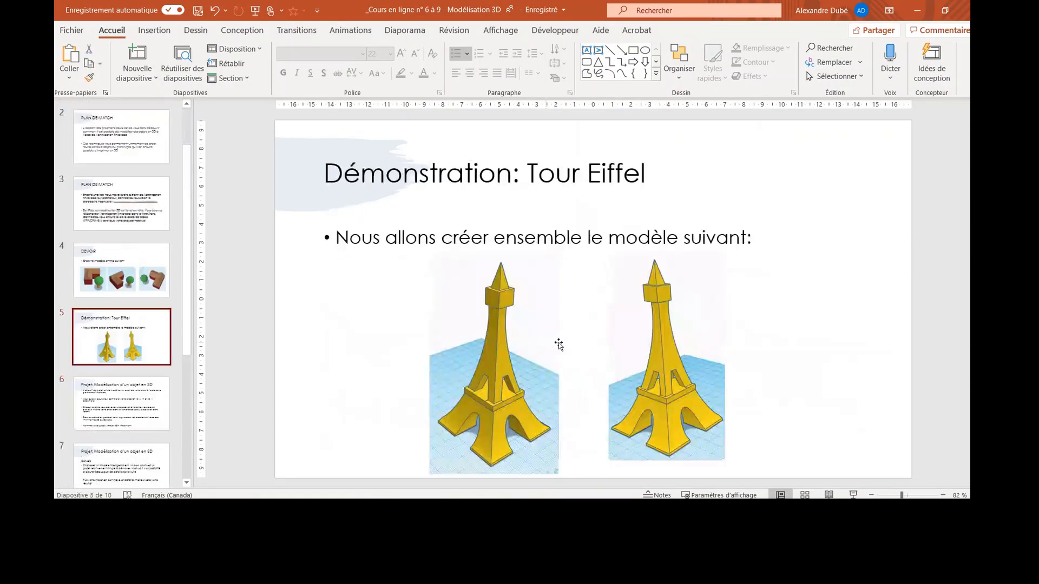
pyautogui.click(941, 495)
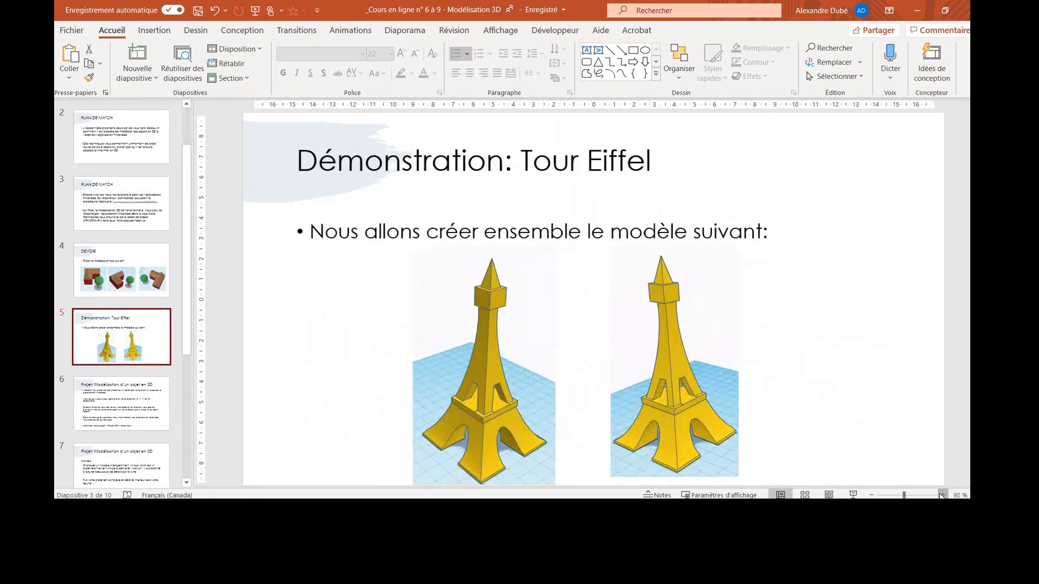
pyautogui.click(940, 494)
pyautogui.click(939, 495)
pyautogui.click(939, 495)
# - Back in Tinkercad, add a Toit shape beside the tower and stretch it to 21 × 114 mm and 29 mm high
pyautogui.scroll(-5, 820, 373)
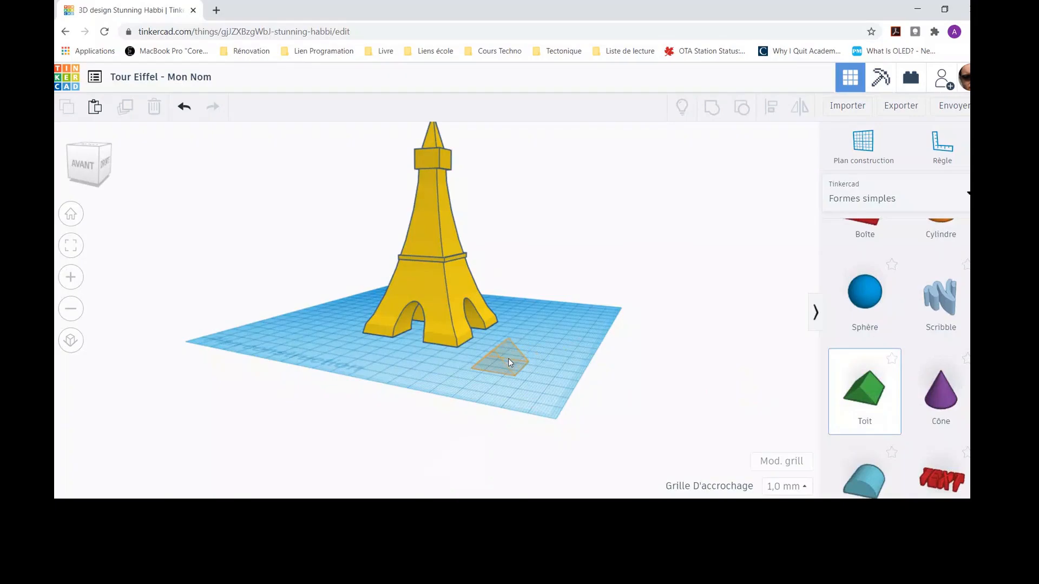
pyautogui.moveTo(508, 358); pyautogui.dragTo(500, 358)
pyautogui.moveTo(544, 355); pyautogui.dragTo(481, 381, button='right')
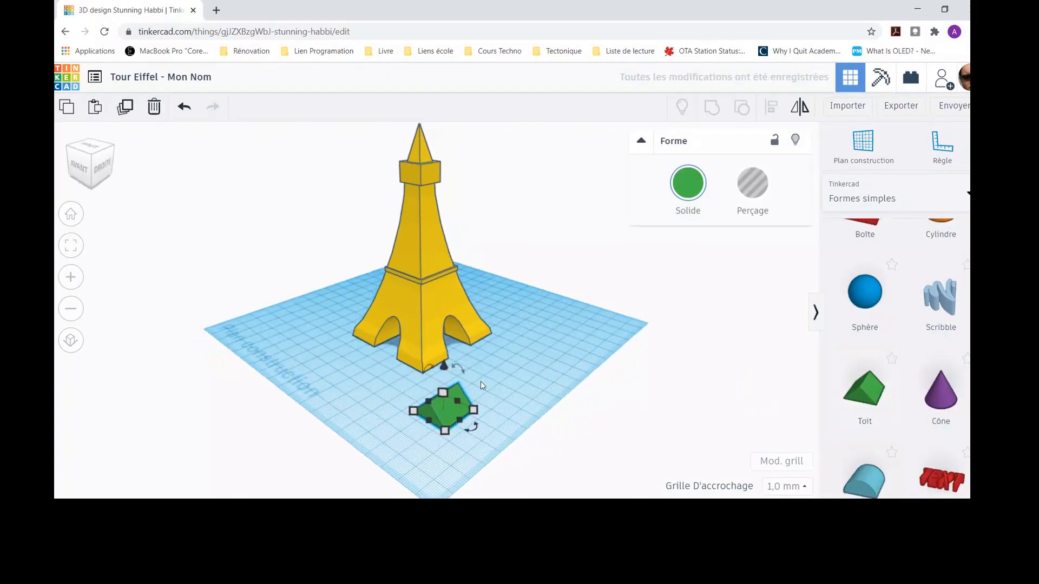
pyautogui.moveTo(473, 410); pyautogui.dragTo(573, 340)
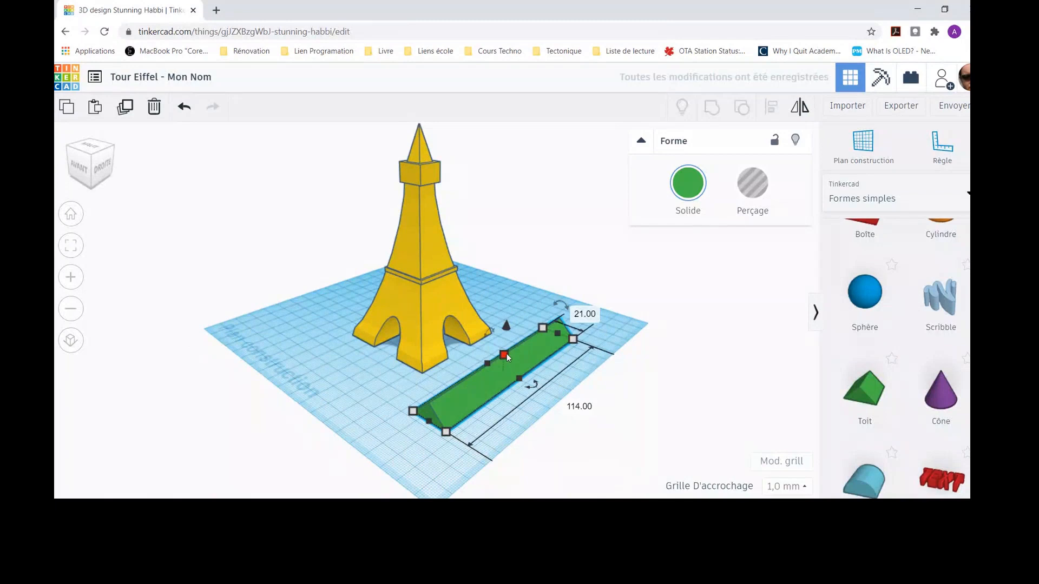
pyautogui.moveTo(507, 353); pyautogui.dragTo(509, 322)
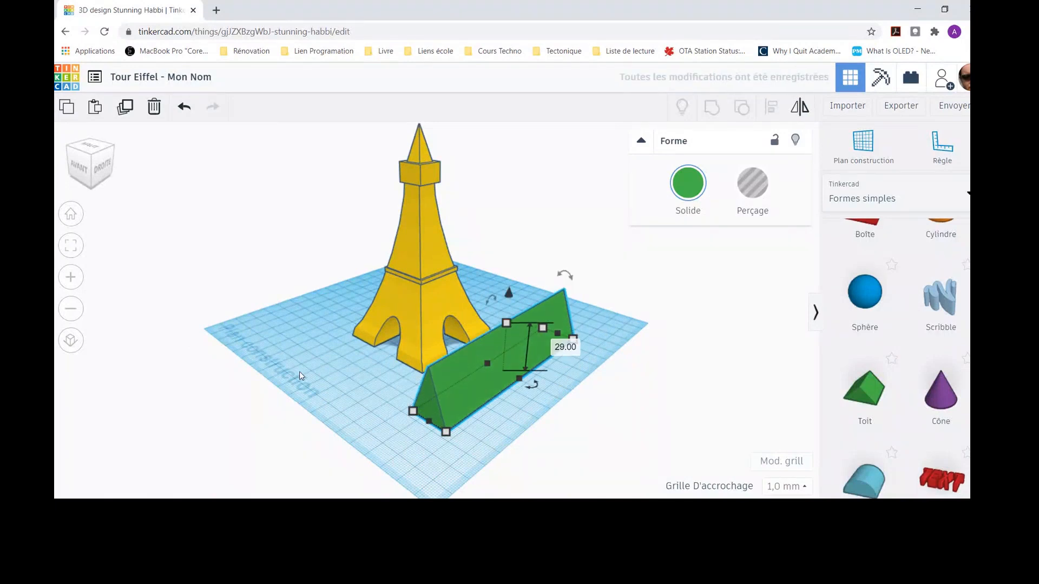
# - Add a red box next to the green roof shape and stretch it so it is longer than the roof
pyautogui.moveTo(300, 377); pyautogui.dragTo(385, 357, button='right')
pyautogui.moveTo(873, 231); pyautogui.dragTo(557, 354)
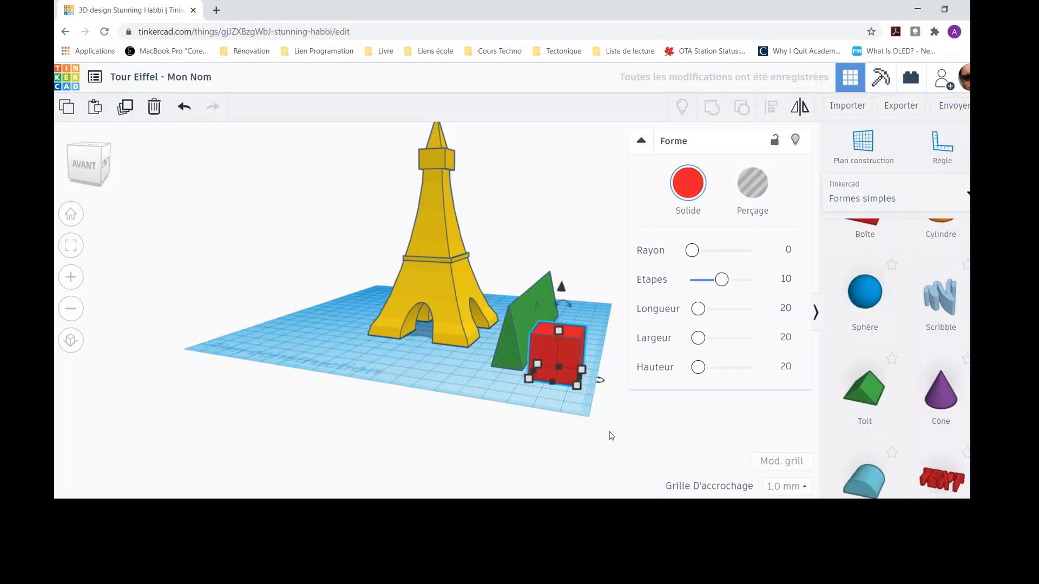
pyautogui.click(627, 431)
pyautogui.moveTo(632, 431); pyautogui.dragTo(274, 380, button='right')
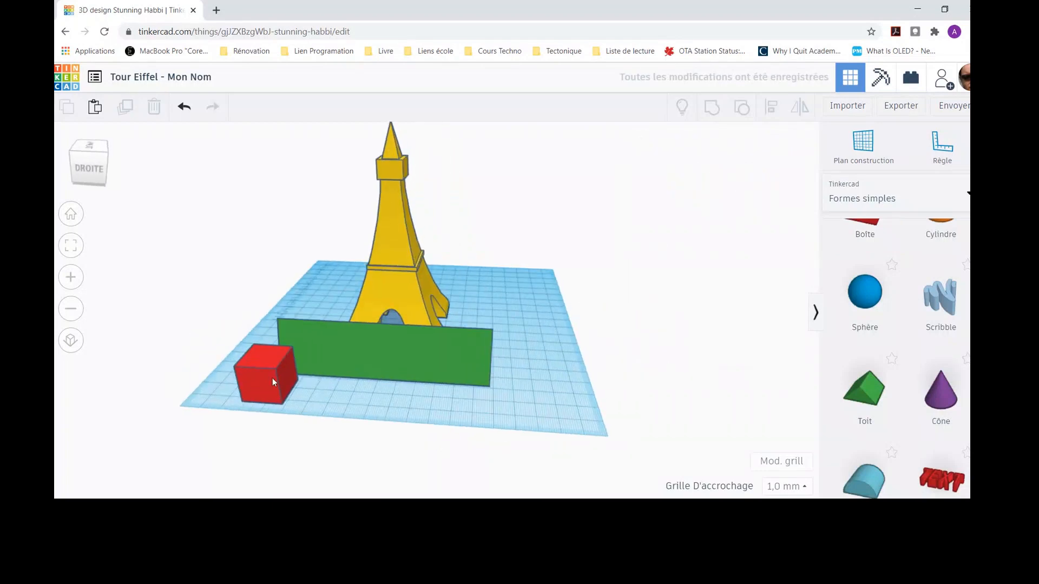
pyautogui.click(274, 380)
pyautogui.moveTo(282, 405); pyautogui.dragTo(508, 417)
pyautogui.moveTo(156, 389); pyautogui.dragTo(357, 371, button='right')
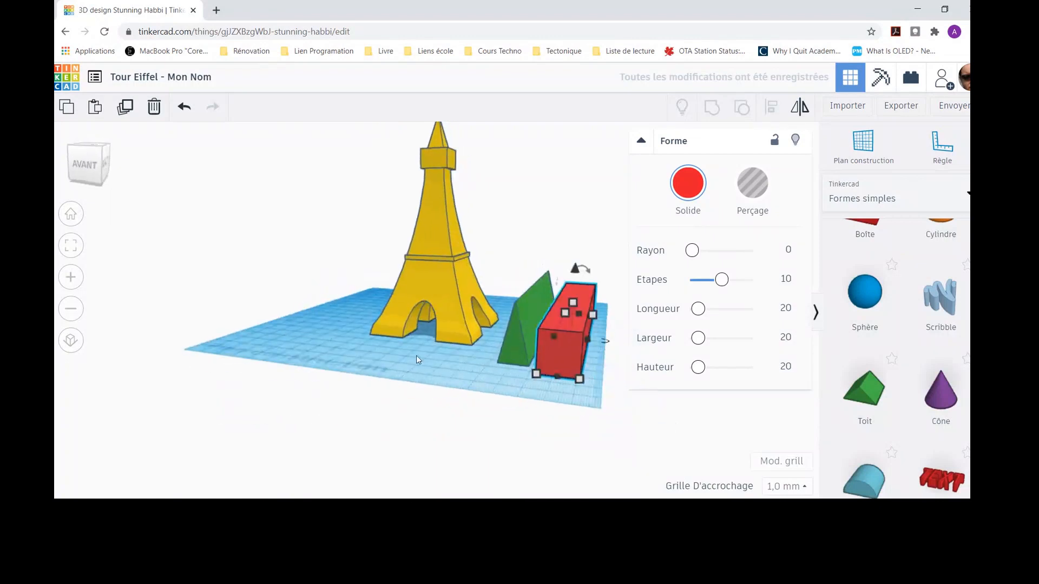
# - Raise the red box and position it lengthwise over the green roof so it overlaps the roof's pointed ridge
pyautogui.moveTo(576, 272); pyautogui.dragTo(582, 219)
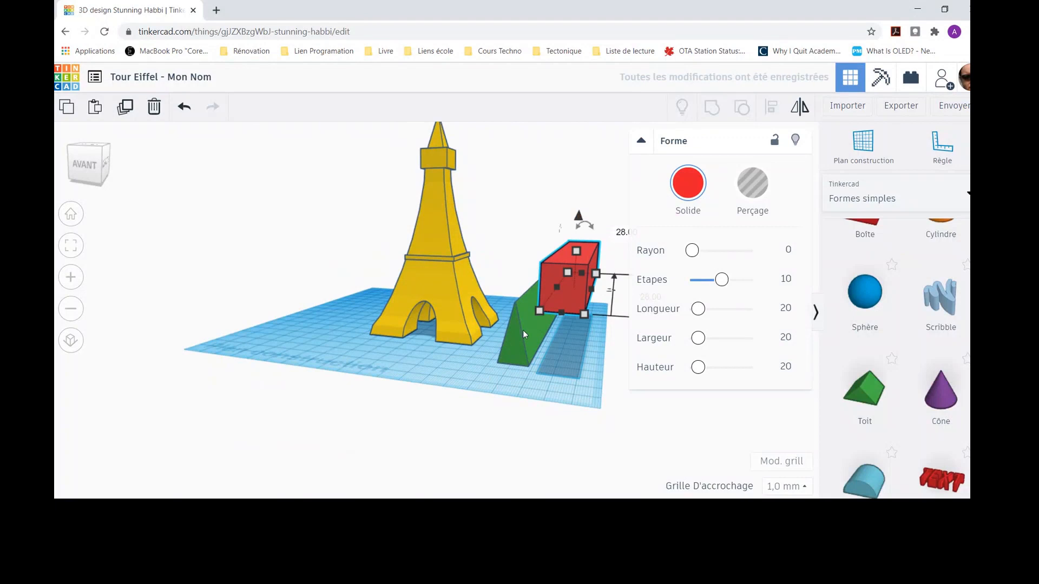
pyautogui.moveTo(560, 300); pyautogui.dragTo(519, 287)
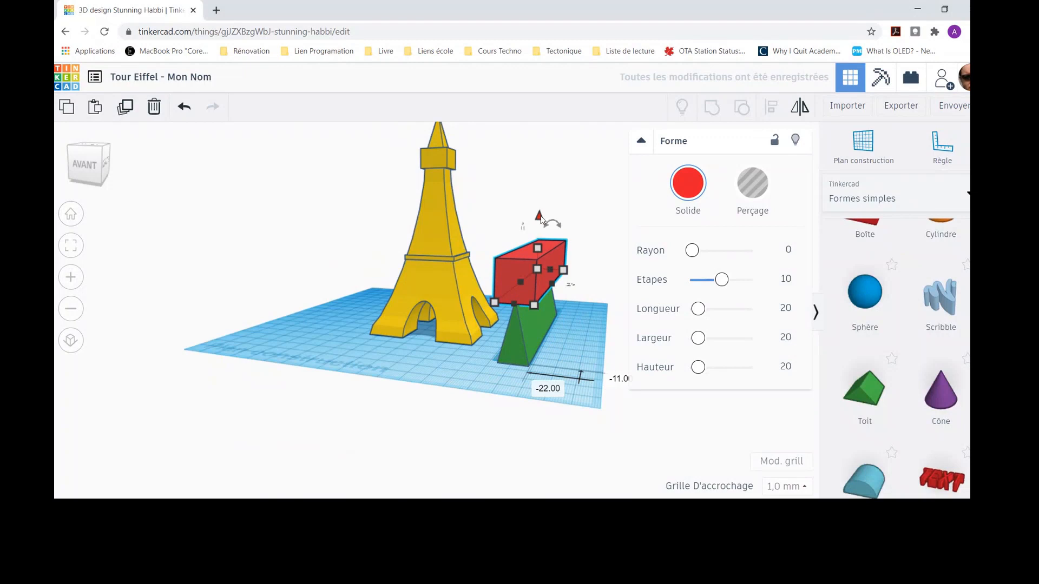
pyautogui.moveTo(540, 218); pyautogui.dragTo(539, 232)
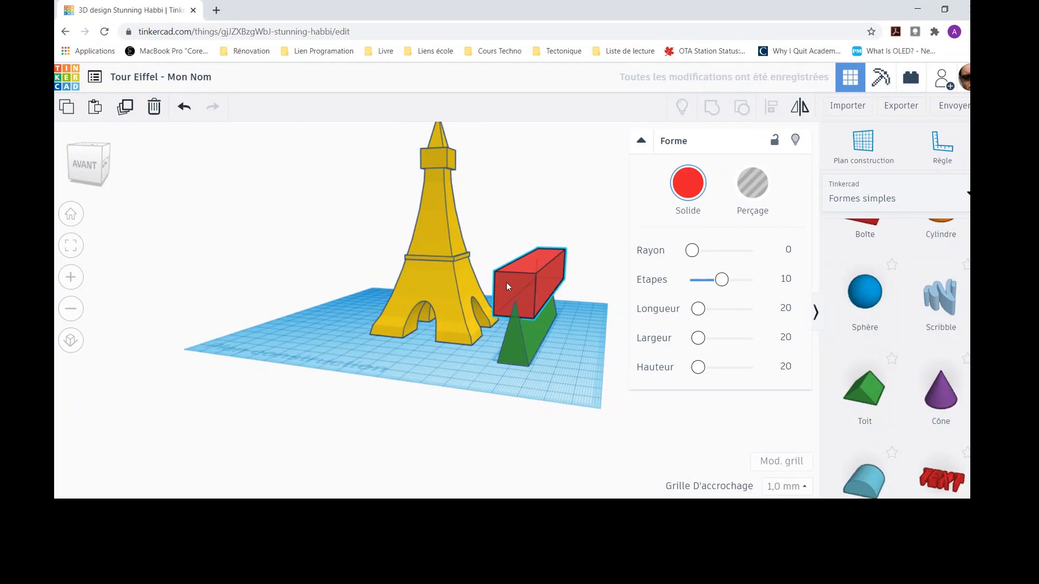
pyautogui.moveTo(507, 287); pyautogui.dragTo(504, 282)
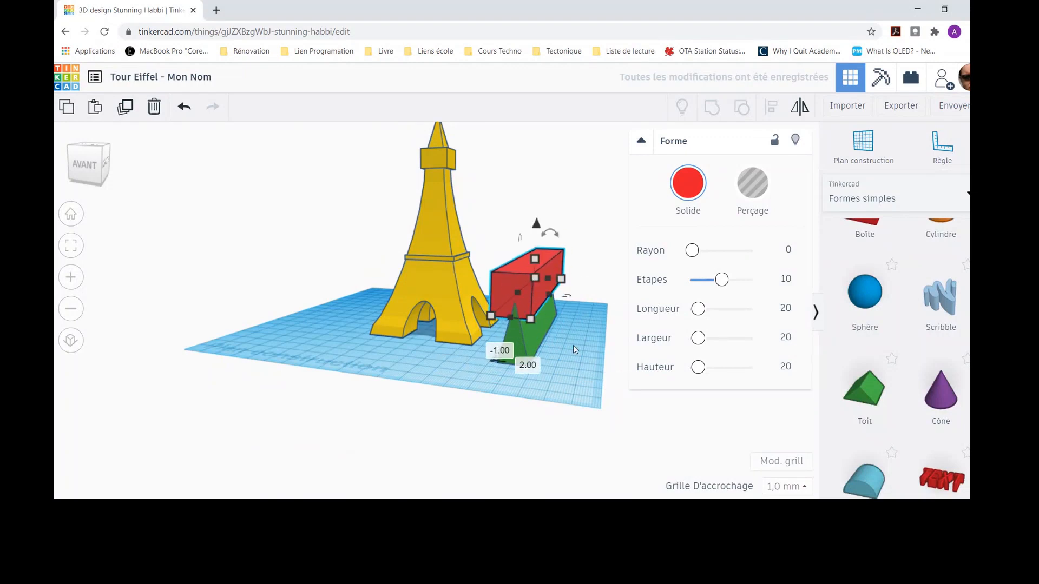
pyautogui.moveTo(573, 345); pyautogui.dragTo(370, 345, button='right')
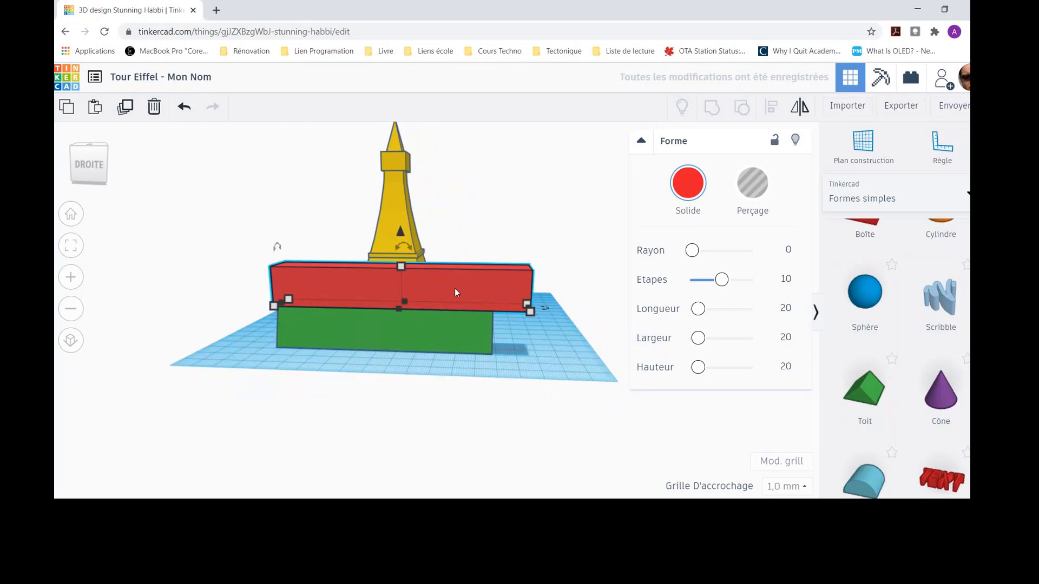
pyautogui.moveTo(455, 287); pyautogui.dragTo(439, 287)
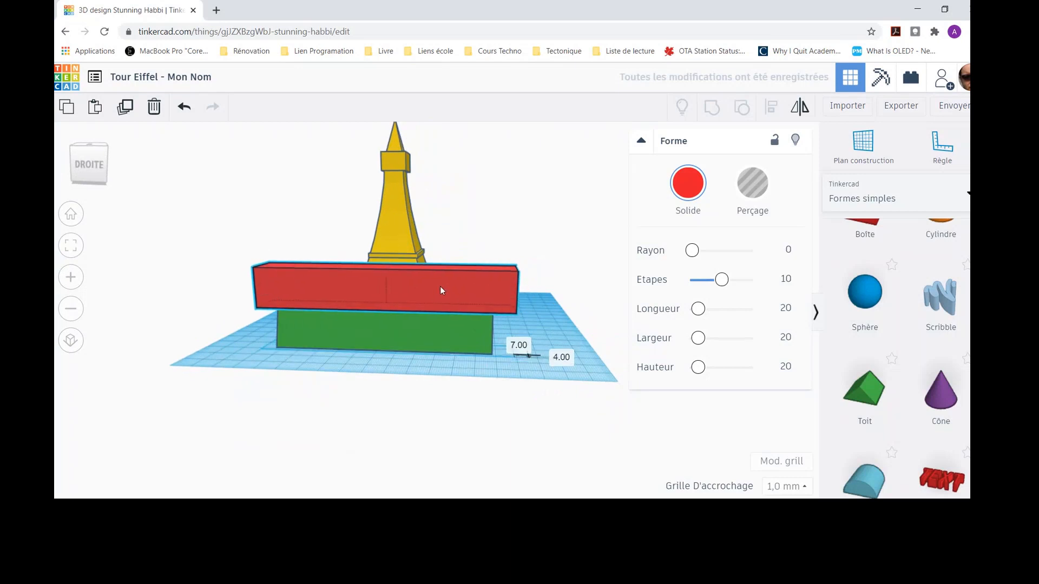
pyautogui.moveTo(168, 317); pyautogui.dragTo(394, 298, button='right')
pyautogui.moveTo(555, 262)
pyautogui.mouseDown()
pyautogui.moveTo(544, 261)
pyautogui.moveTo(548, 273)
pyautogui.mouseUp()
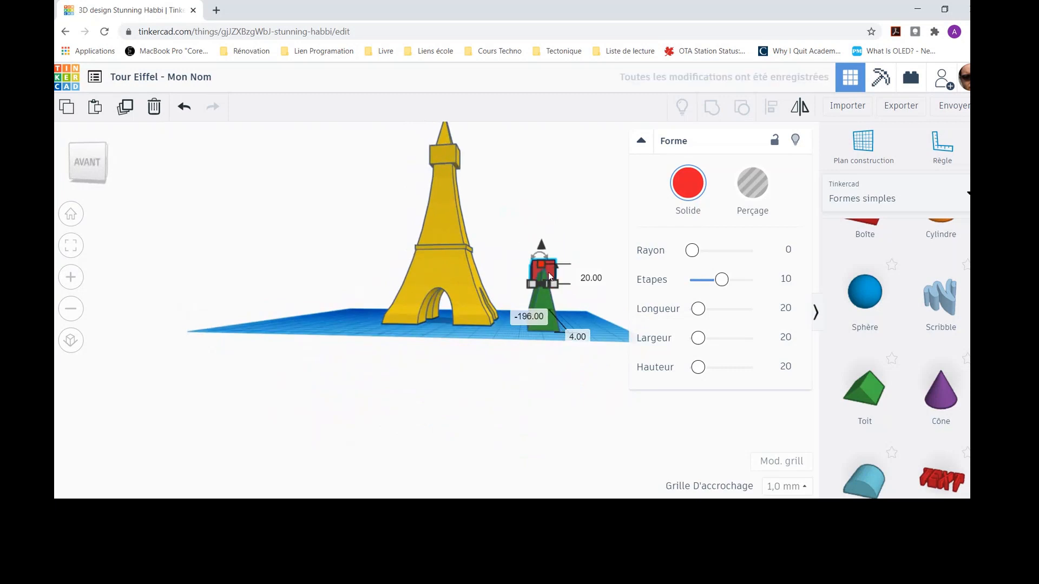
pyautogui.hotkey('ctrl', 'z')
pyautogui.moveTo(498, 344); pyautogui.dragTo(511, 303, button='right')
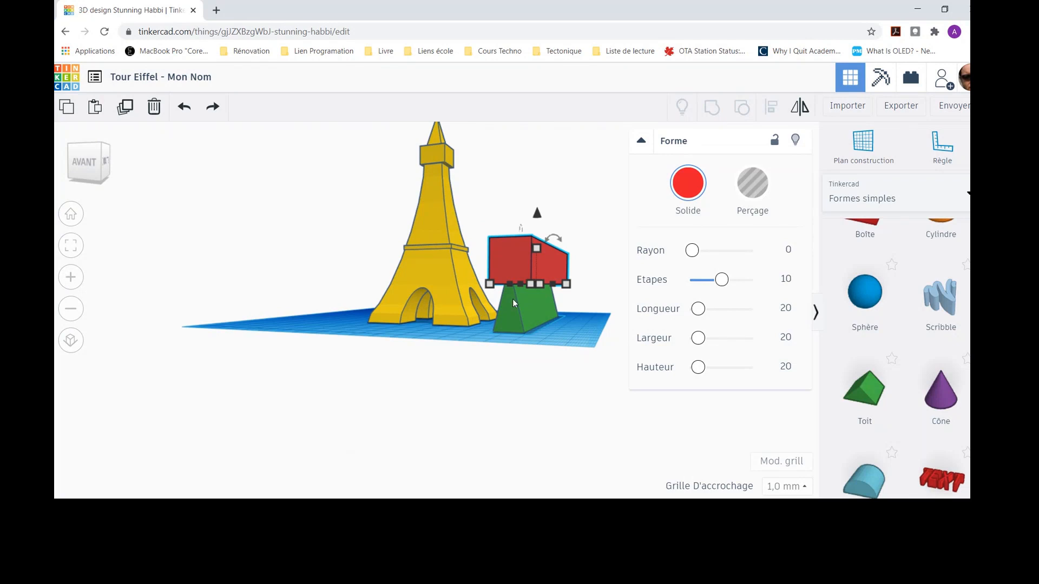
# - Turn the red box over the green roof into a hole
pyautogui.click(574, 375)
pyautogui.click(545, 263)
pyautogui.click(758, 186)
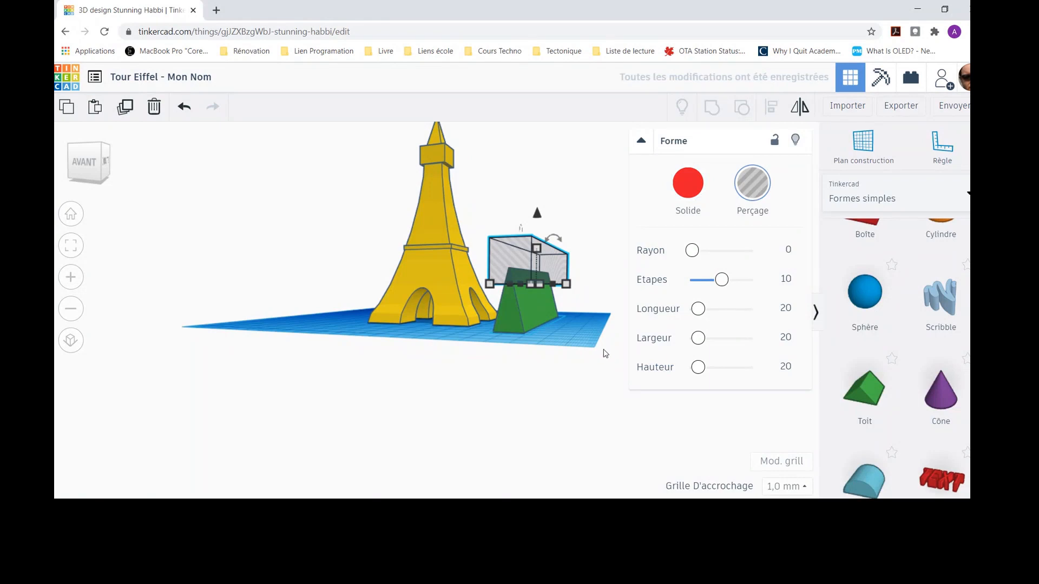
# - Group the hole box with the green roof to cut off its pointed ridge
pyautogui.moveTo(603, 350); pyautogui.dragTo(480, 195)
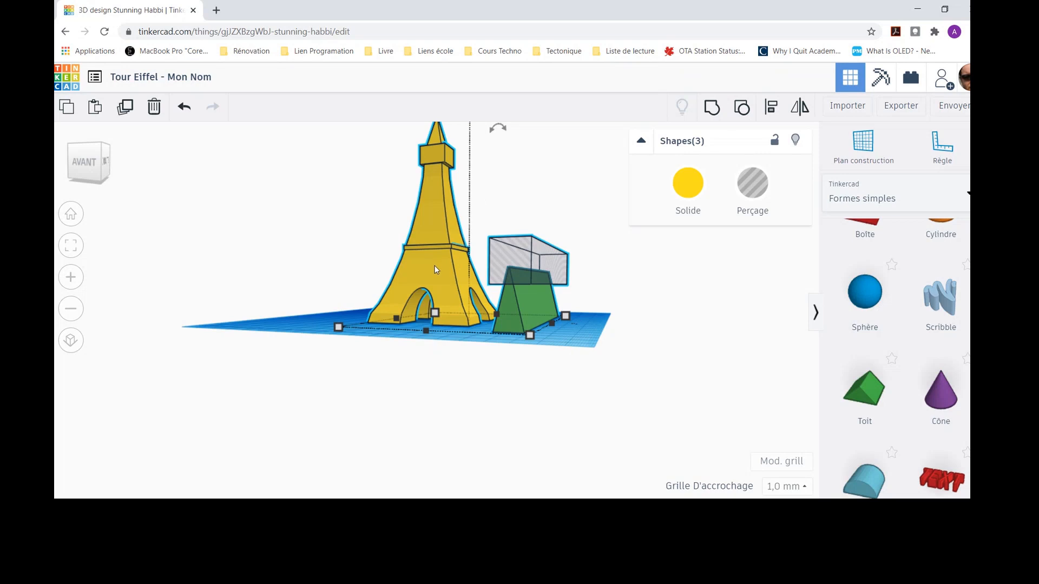
pyautogui.click(586, 359)
pyautogui.click(507, 314)
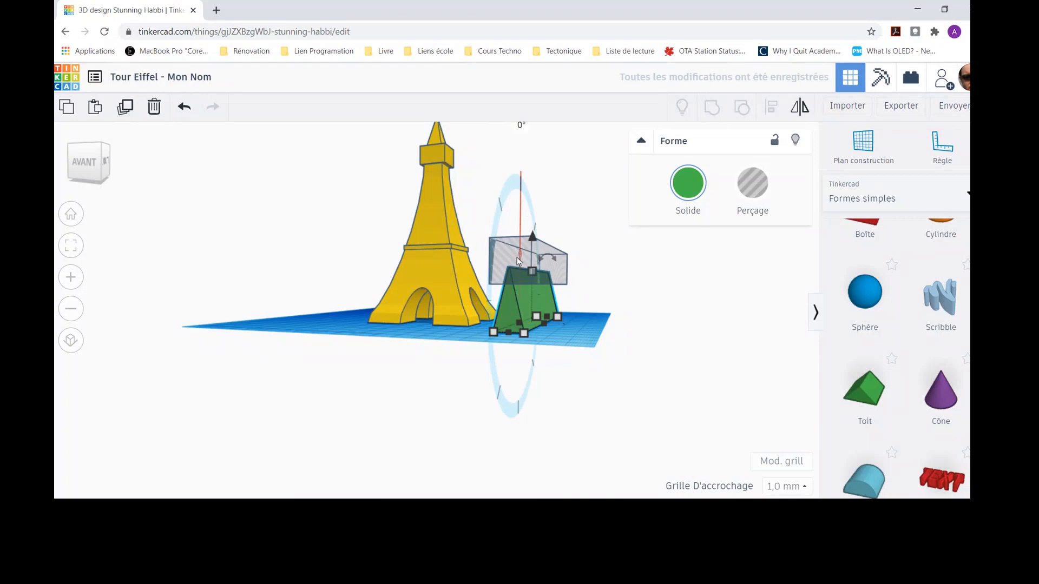
pyautogui.click(591, 274)
pyautogui.click(550, 267)
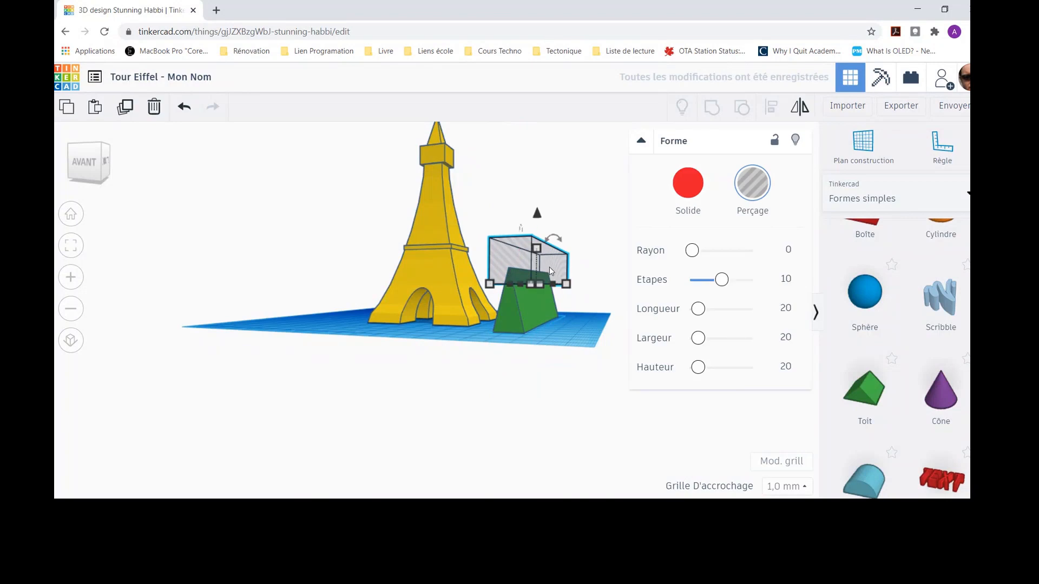
pyautogui.keyDown('shift'); pyautogui.click(537, 314); pyautogui.keyUp('shift')
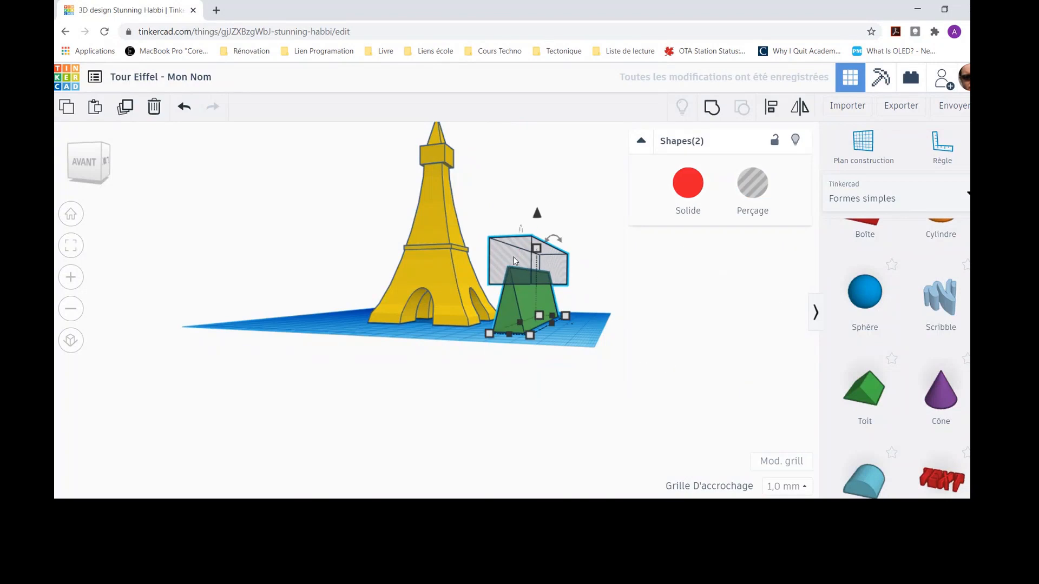
pyautogui.click(712, 109)
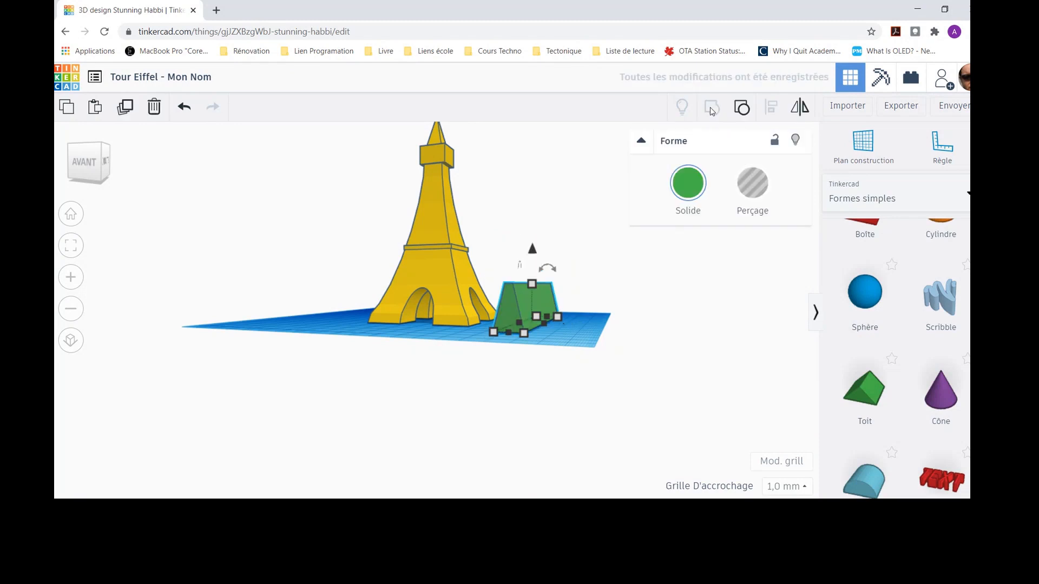
# - Reduce the height of the truncated green roof shape slightly
pyautogui.moveTo(433, 360)
pyautogui.mouseDown(button='right')
pyautogui.moveTo(395, 364)
pyautogui.moveTo(352, 399)
pyautogui.moveTo(483, 400)
pyautogui.moveTo(518, 389)
pyautogui.moveTo(506, 362)
pyautogui.moveTo(436, 357)
pyautogui.moveTo(445, 358)
pyautogui.mouseUp(button='right')
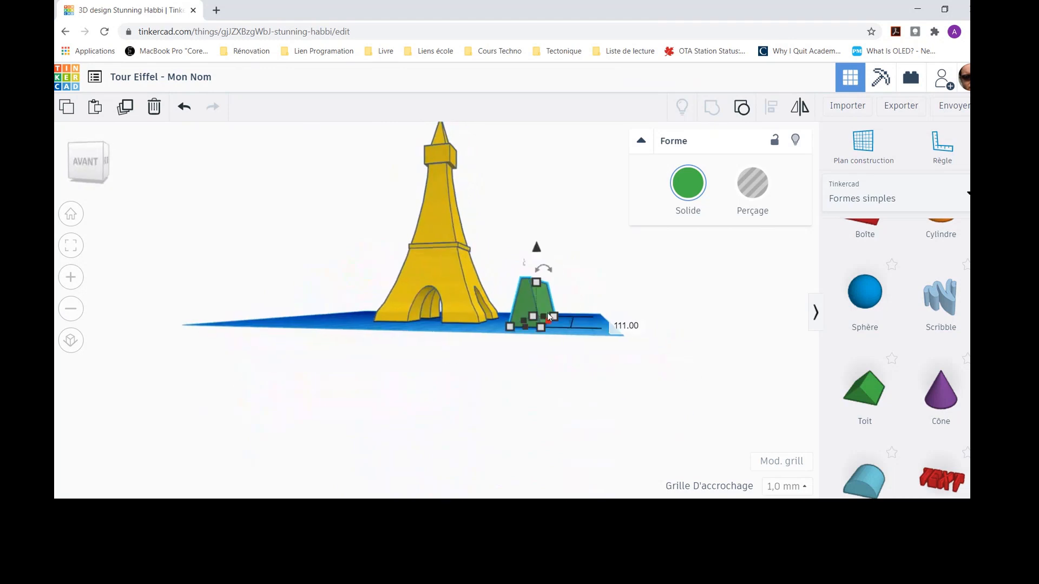
pyautogui.moveTo(536, 284); pyautogui.dragTo(538, 297)
pyautogui.moveTo(550, 260); pyautogui.dragTo(658, 271, button='right')
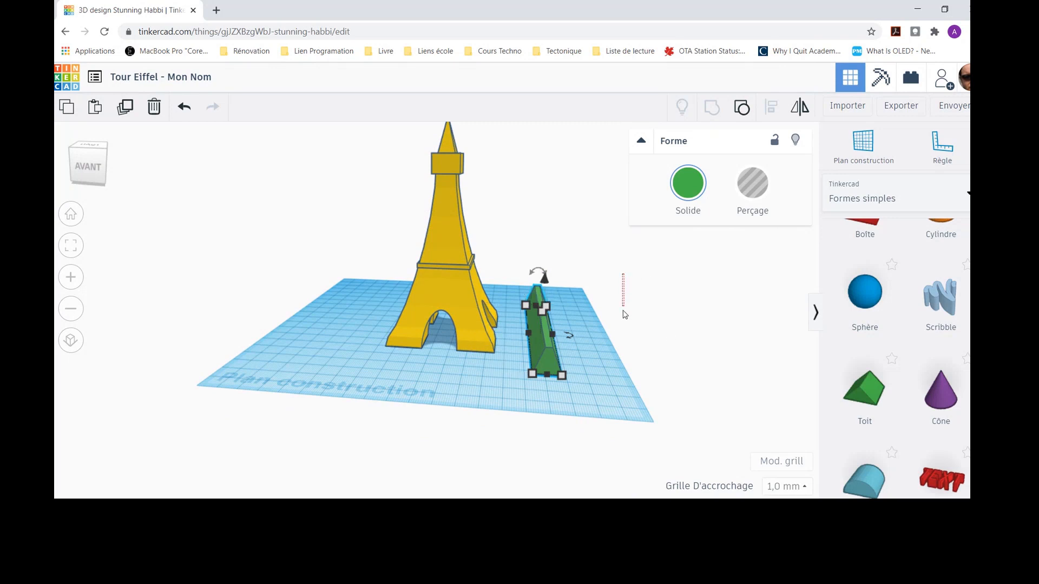
# - Place a construction plane on the top face of the thin platform around the tower
pyautogui.click(583, 280)
pyautogui.moveTo(562, 227); pyautogui.dragTo(582, 245, button='right')
pyautogui.scroll(5, 583, 245)
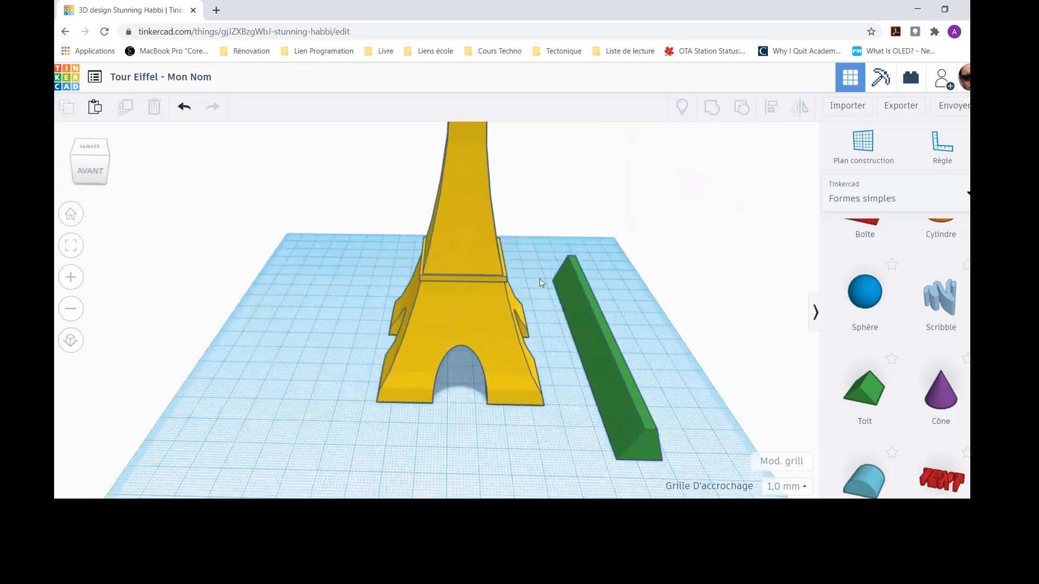
pyautogui.moveTo(588, 209); pyautogui.dragTo(557, 185, button='right')
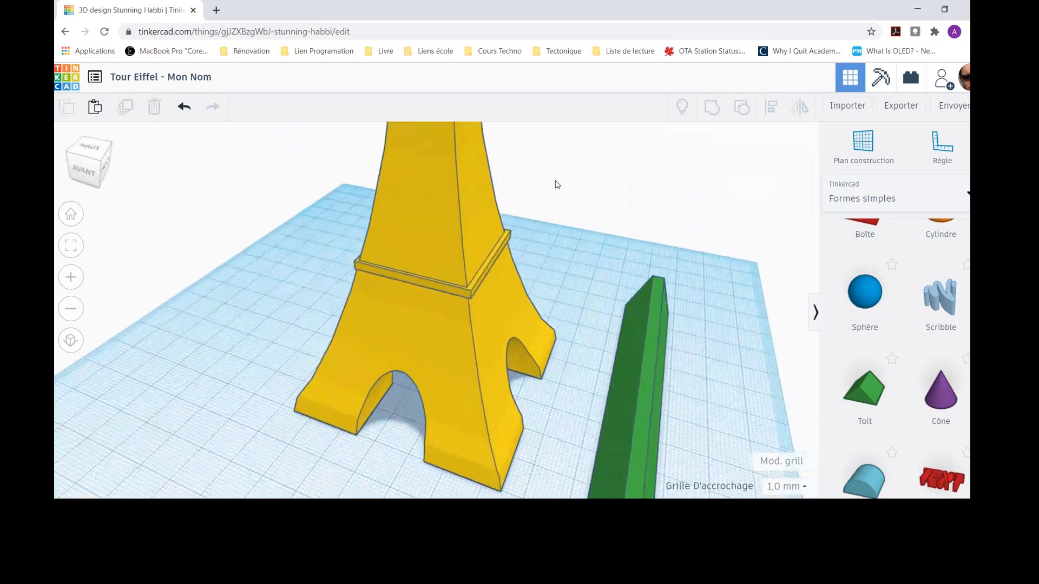
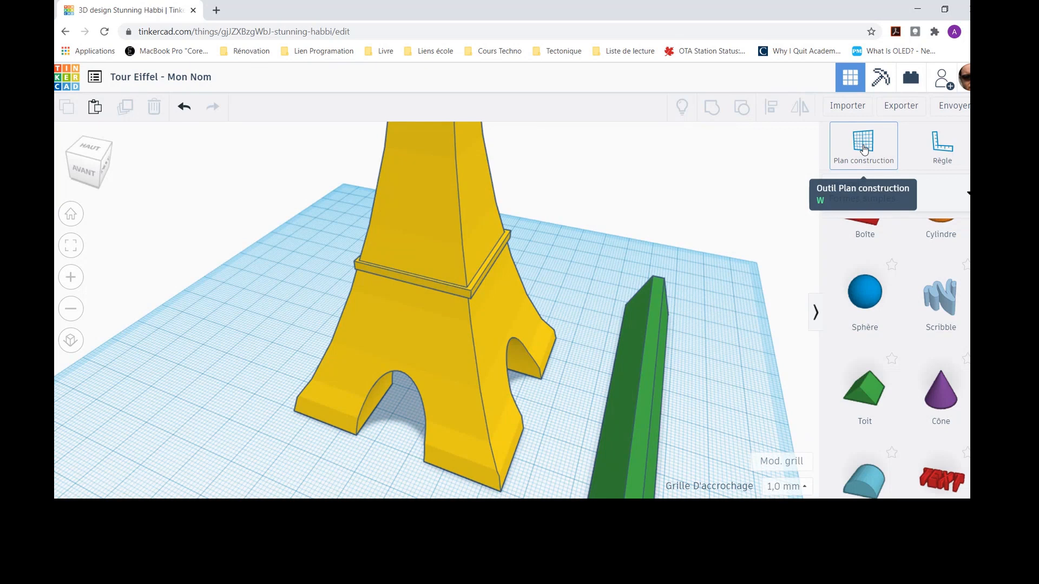
pyautogui.click(864, 149)
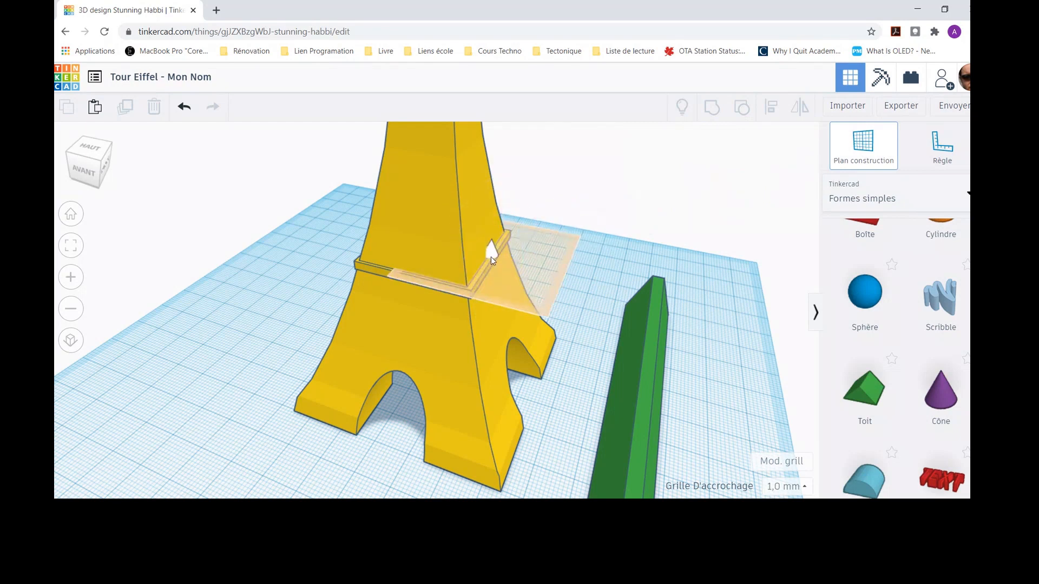
pyautogui.click(491, 258)
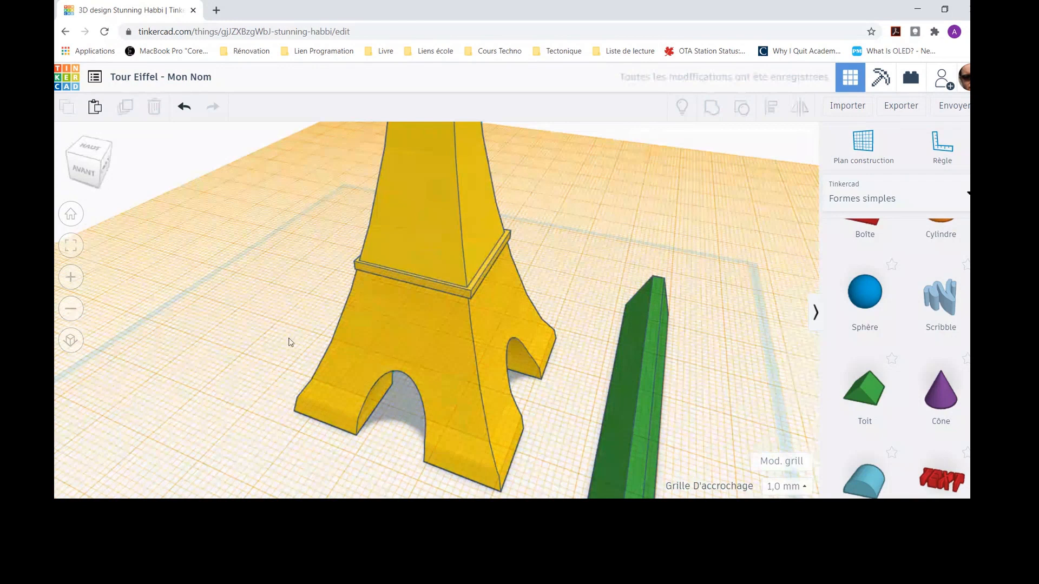
pyautogui.moveTo(289, 342); pyautogui.dragTo(340, 329, button='right')
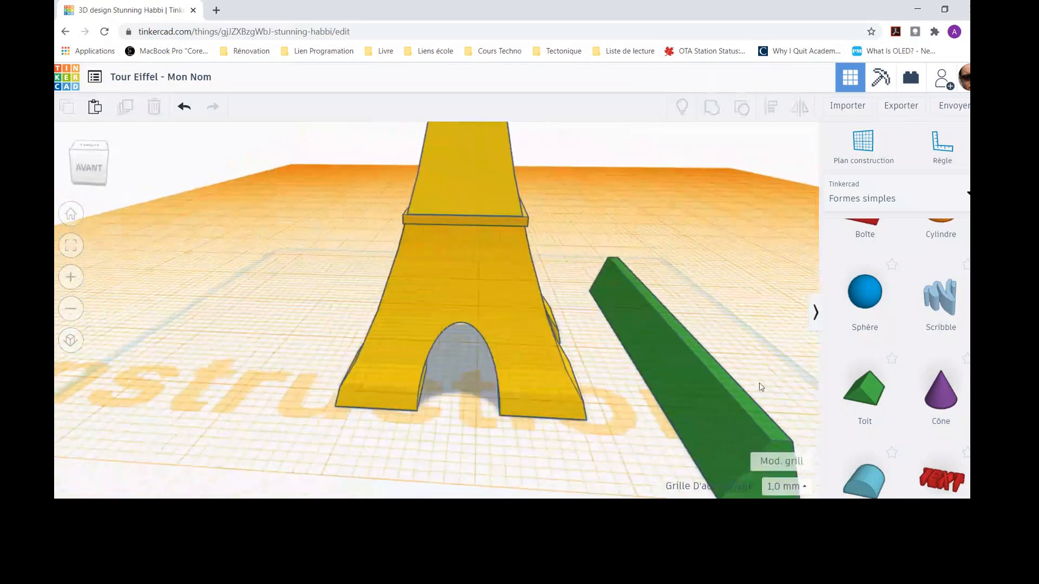
# - Move the green shape closer to the tower and raise it to 0 mm above the platform's construction plane
pyautogui.moveTo(703, 389); pyautogui.dragTo(633, 312)
pyautogui.moveTo(606, 258); pyautogui.dragTo(611, 231)
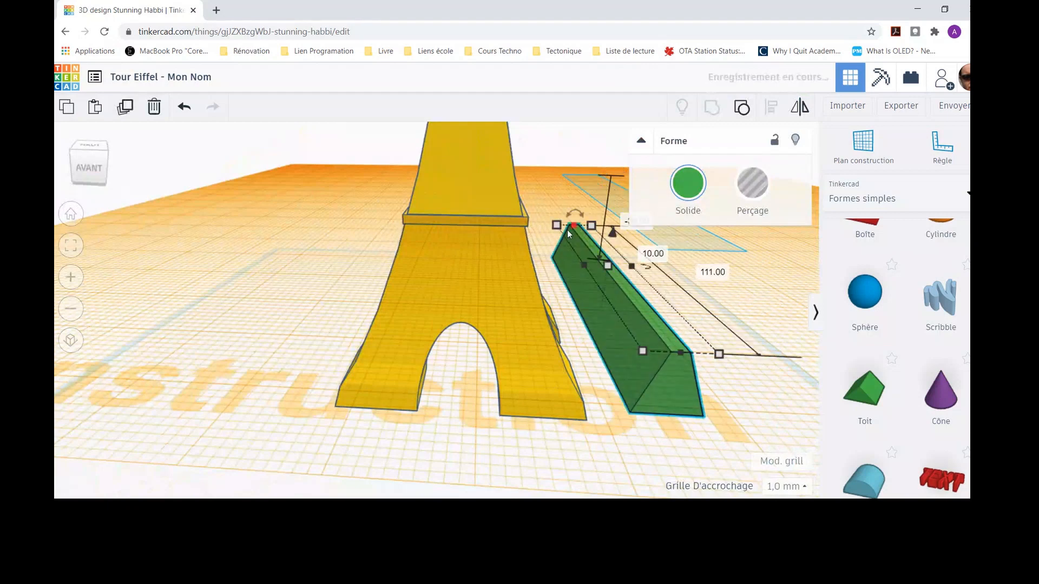
pyautogui.click(641, 141)
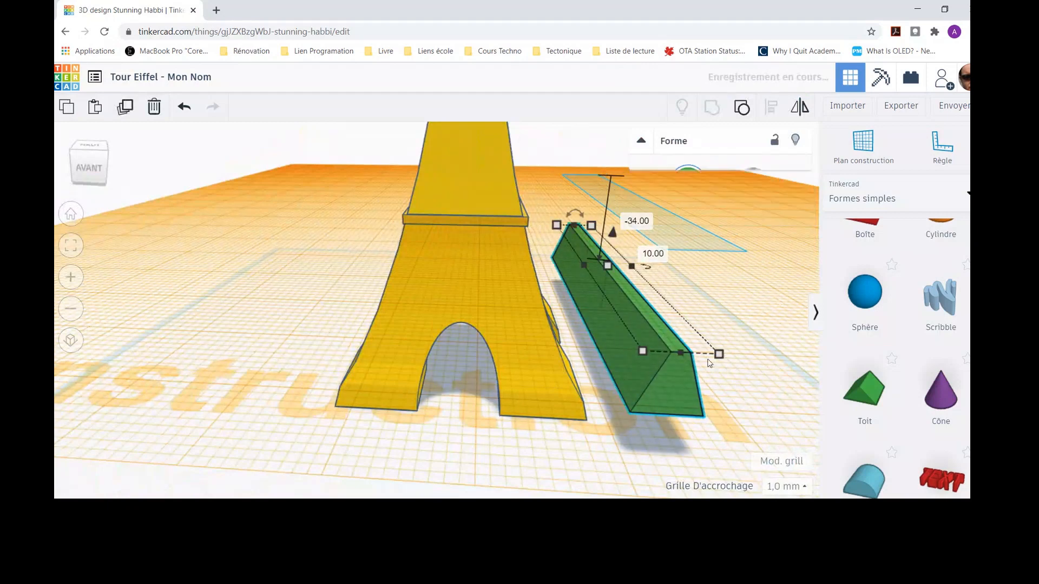
pyautogui.moveTo(715, 294); pyautogui.dragTo(557, 295, button='right')
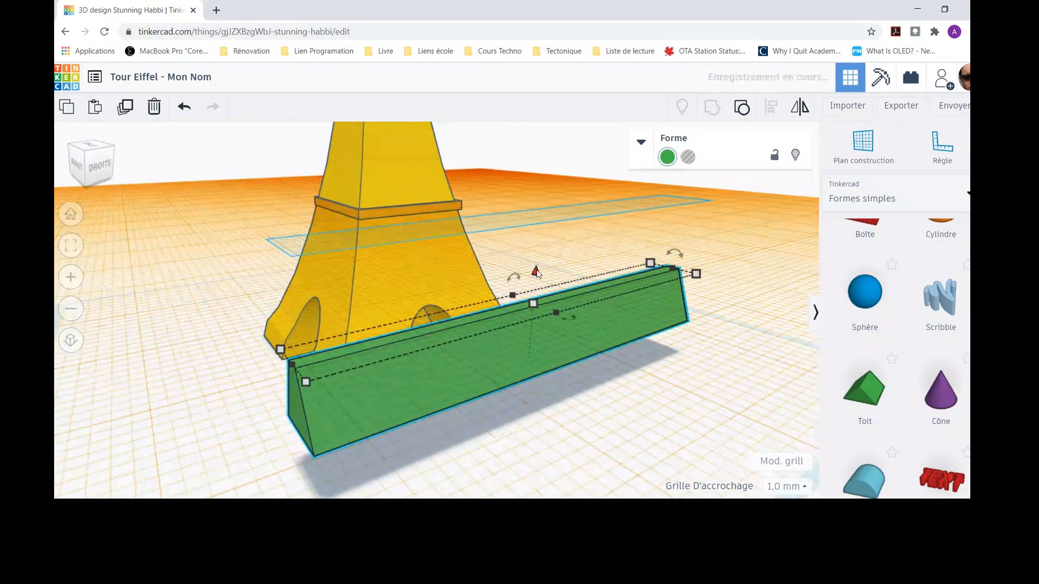
pyautogui.moveTo(536, 273); pyautogui.dragTo(559, 107)
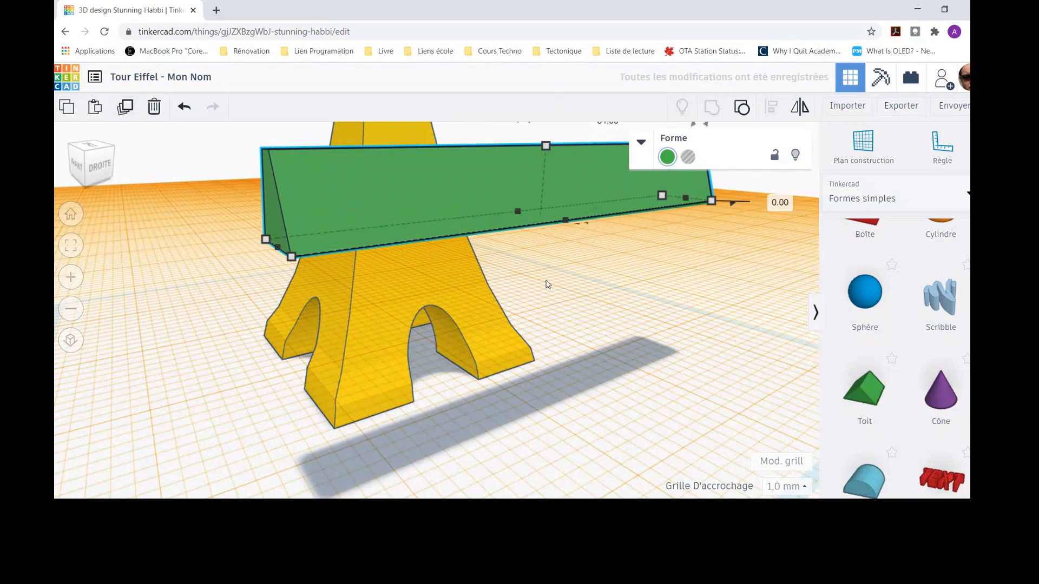
# - Move the green shape about 42 mm sideways and 12 mm lengthwise so it passes through the tower just above the platform
pyautogui.moveTo(442, 334); pyautogui.dragTo(503, 349, button='right')
pyautogui.moveTo(506, 348); pyautogui.dragTo(287, 276)
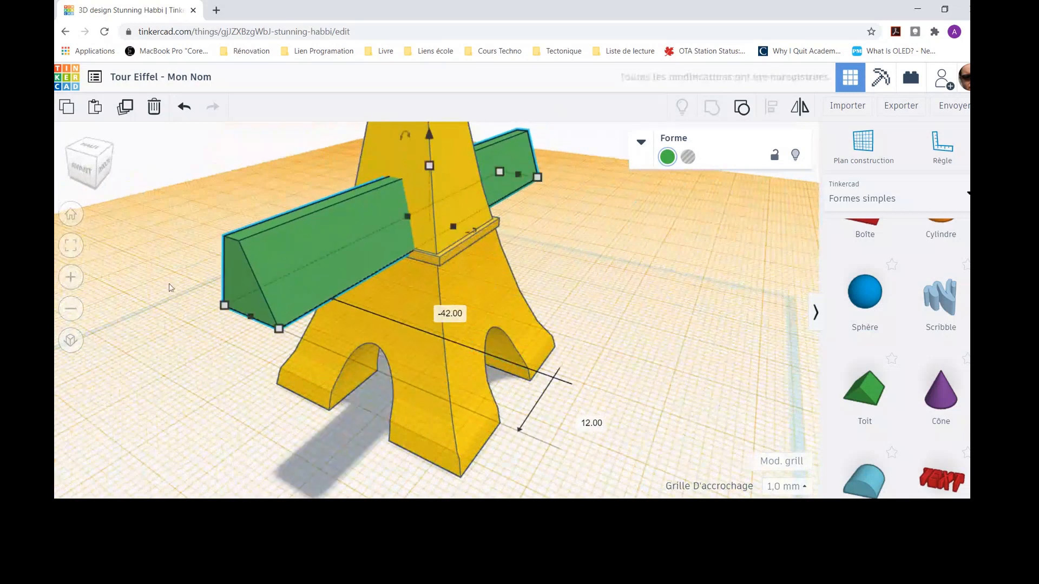
pyautogui.moveTo(131, 297); pyautogui.dragTo(251, 316, button='right')
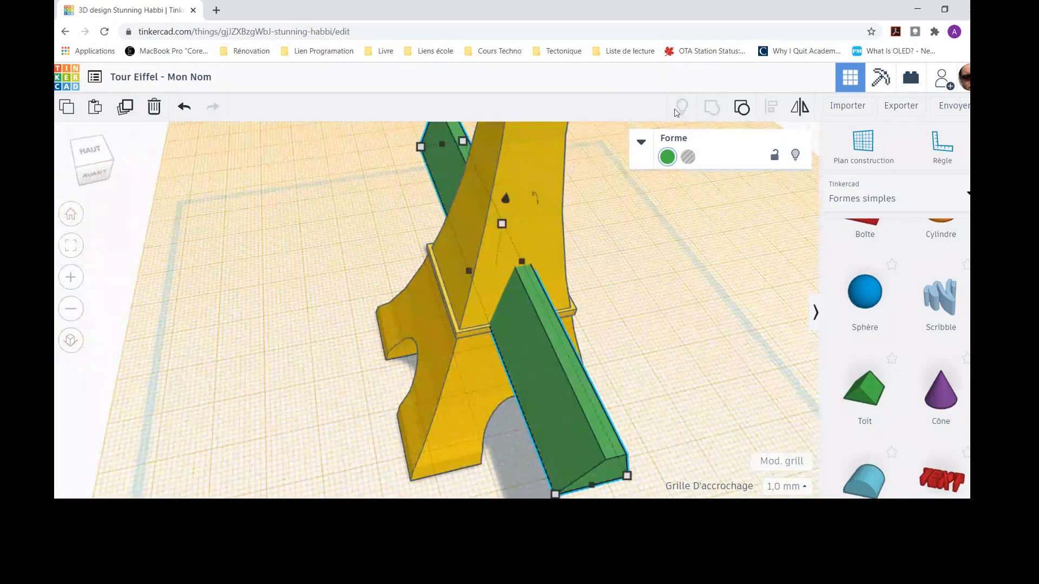
# - Turn the green trapezoidal shape into a hole and centre it across the face of the tower it passes through
pyautogui.click(640, 143)
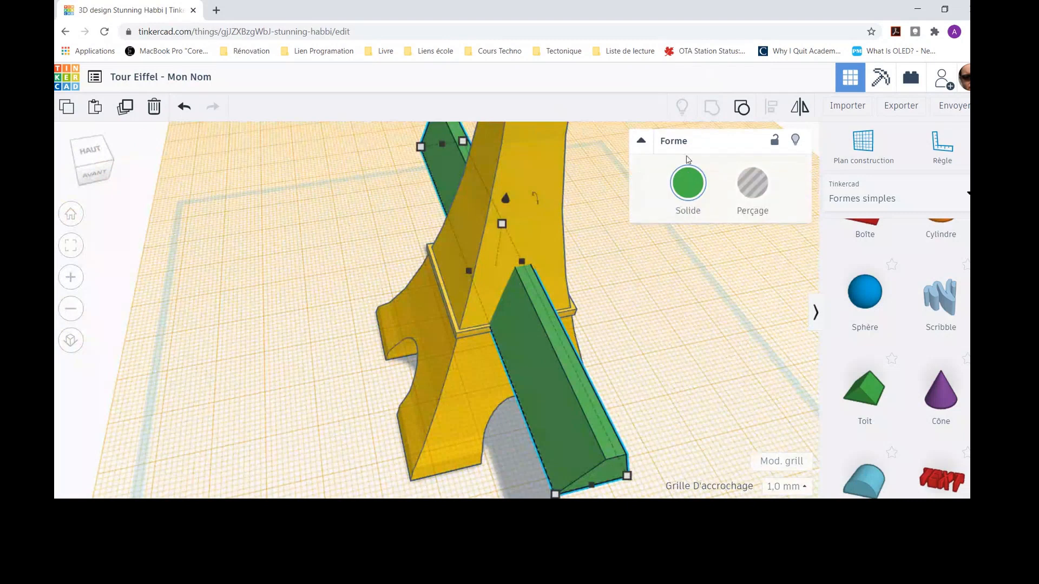
pyautogui.click(752, 184)
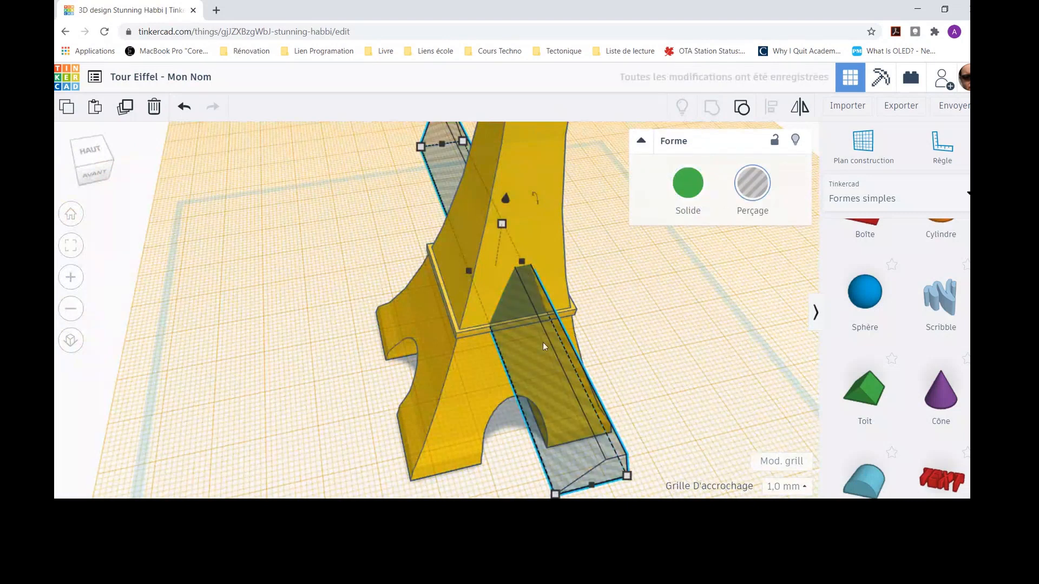
pyautogui.click(520, 218)
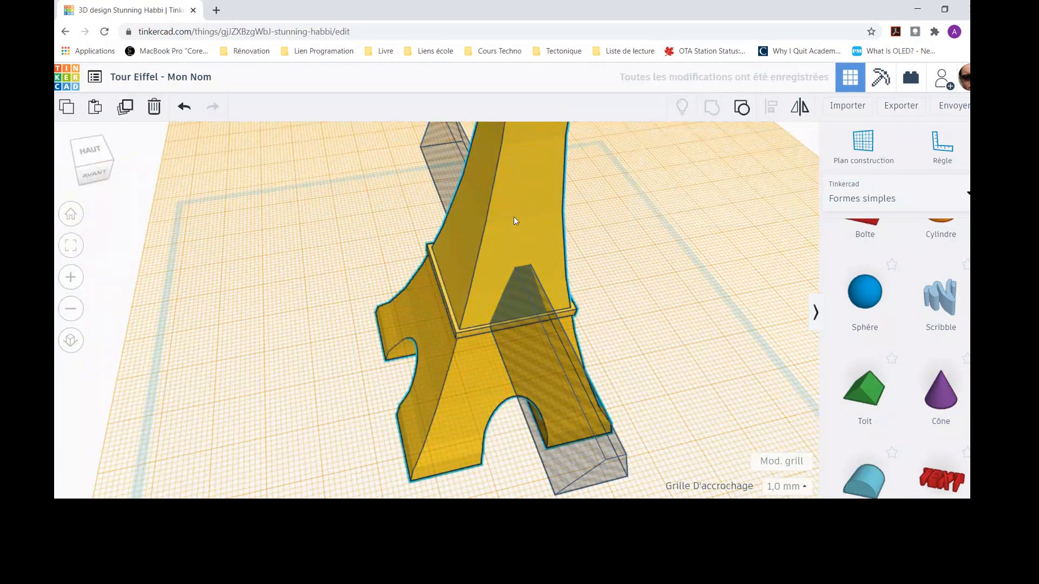
pyautogui.keyDown('shift'); pyautogui.click(580, 447); pyautogui.keyUp('shift')
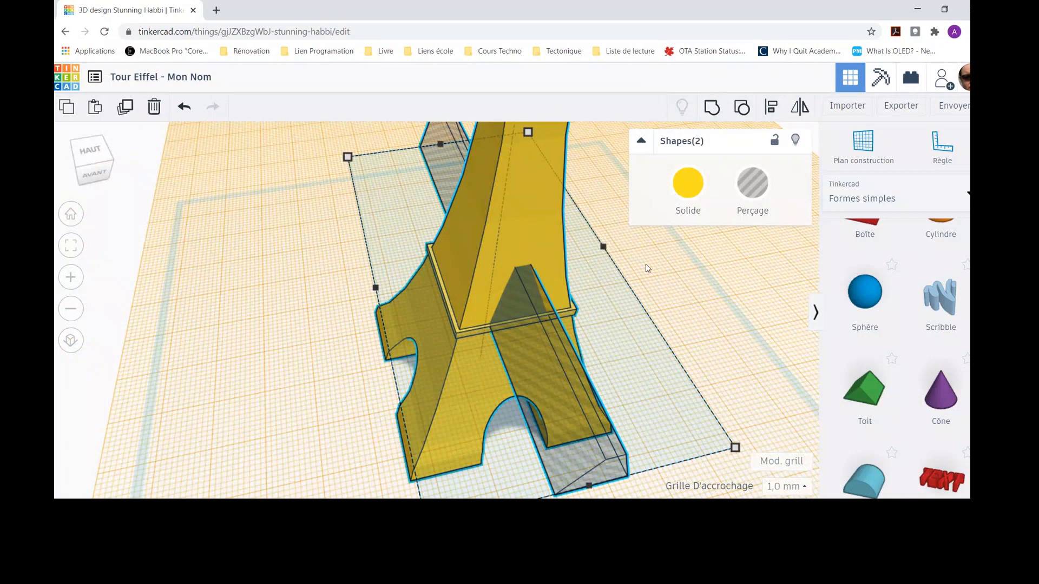
pyautogui.click(771, 107)
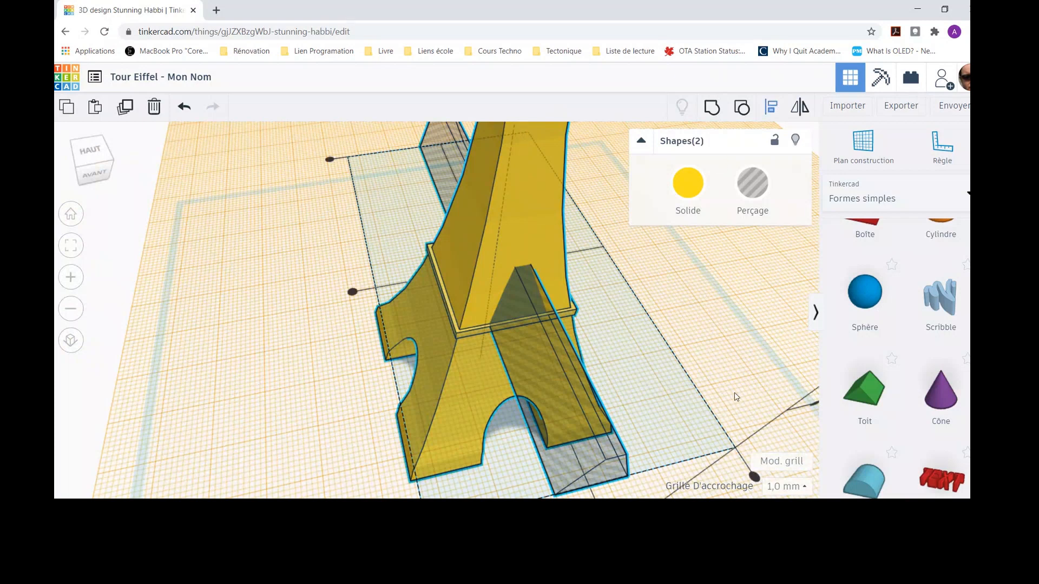
pyautogui.scroll(-5, 720, 358)
pyautogui.scroll(3, 630, 469)
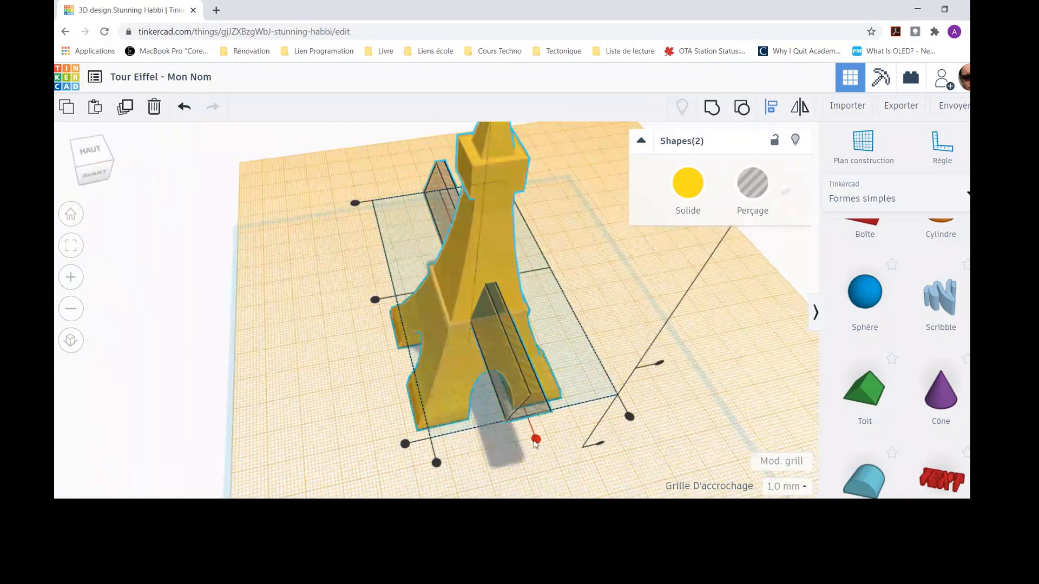
pyautogui.click(536, 439)
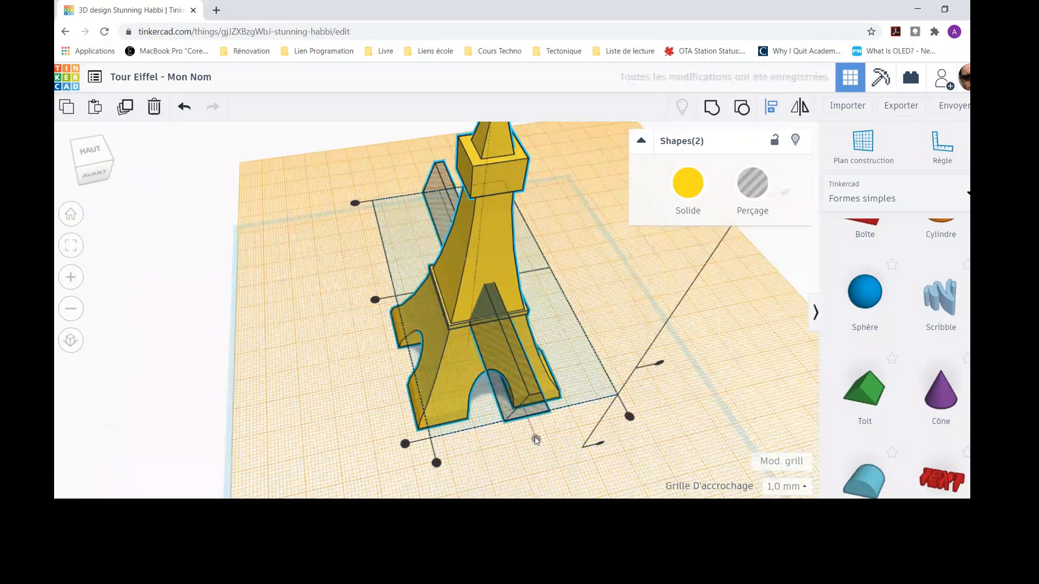
pyautogui.click(680, 433)
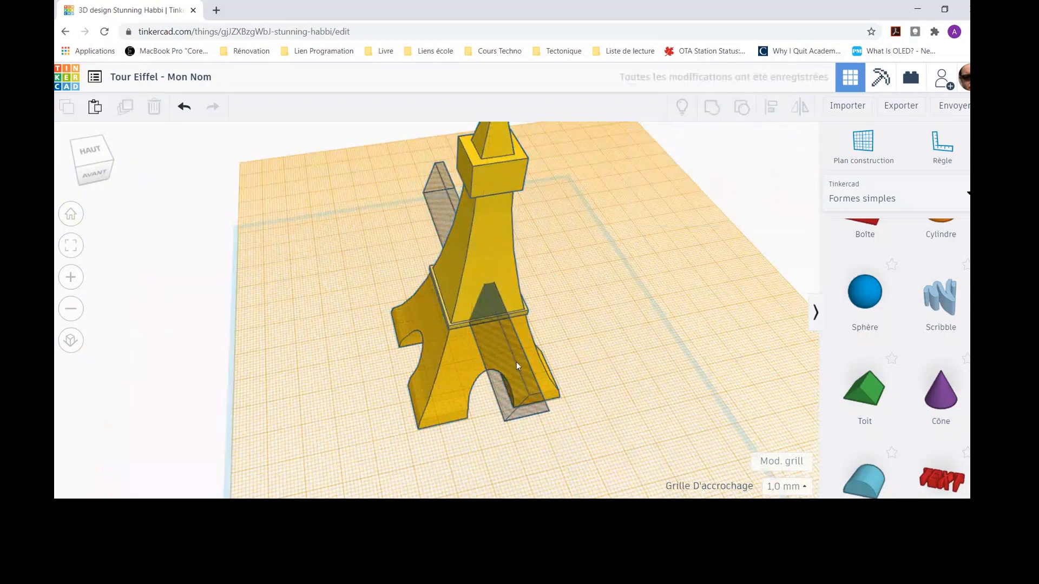
# - Copy and paste the trapezoidal hole, move the copy beside the tower and rotate it perpendicular to the original
pyautogui.click(516, 362)
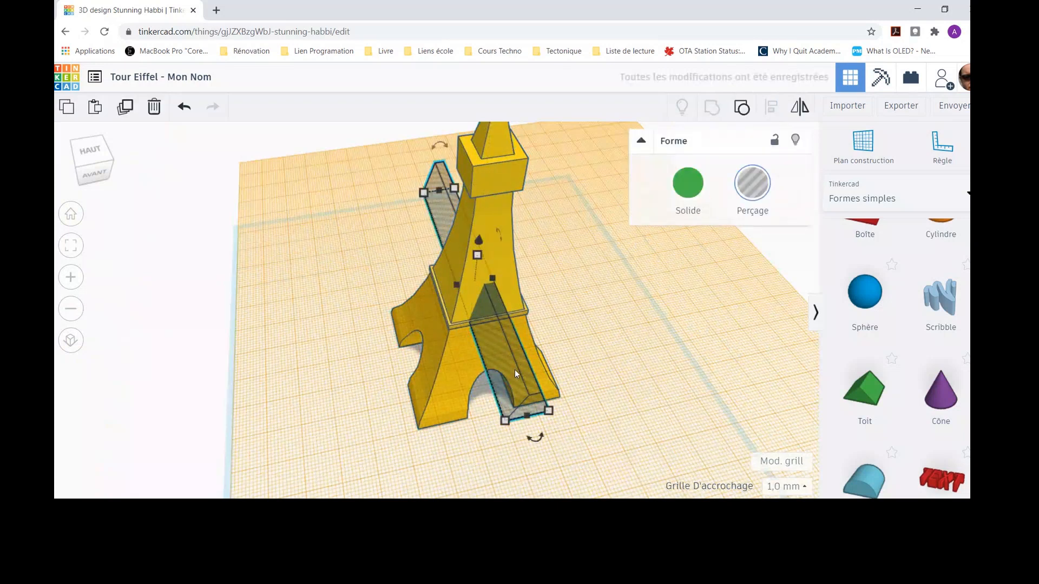
pyautogui.click(67, 106)
pyautogui.click(94, 107)
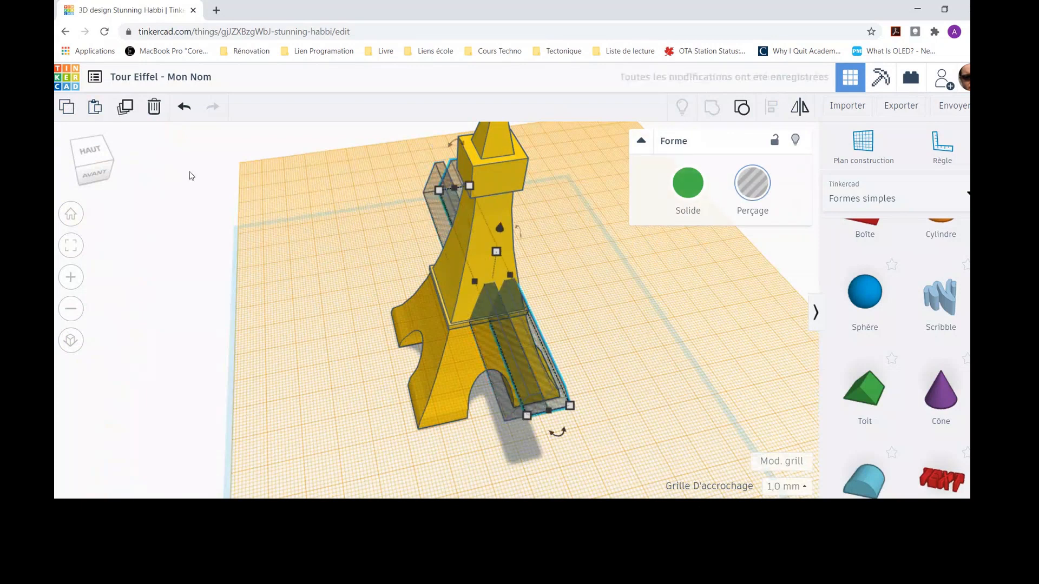
pyautogui.moveTo(555, 382); pyautogui.dragTo(745, 377)
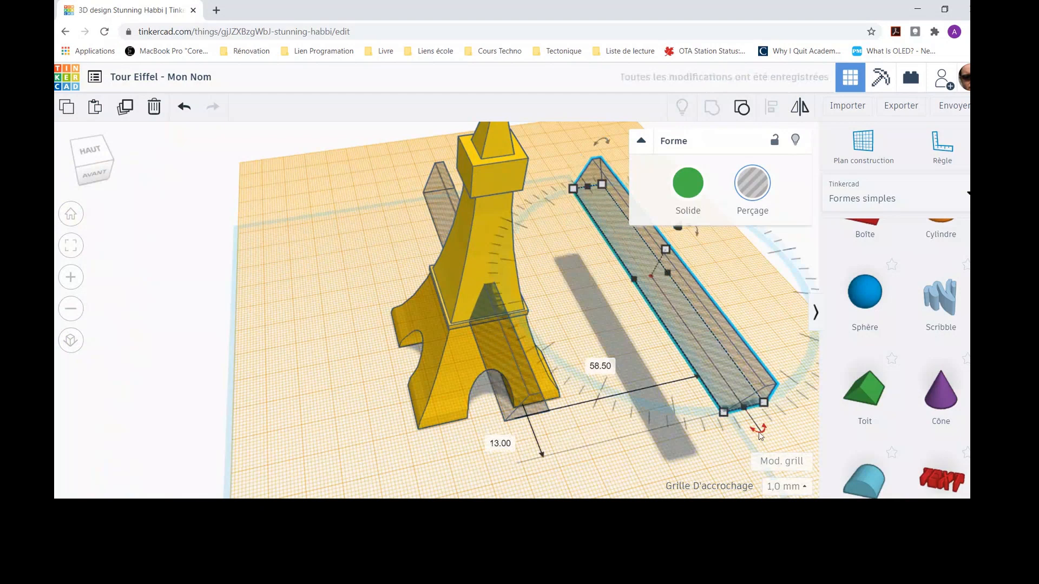
pyautogui.moveTo(759, 436); pyautogui.dragTo(777, 269)
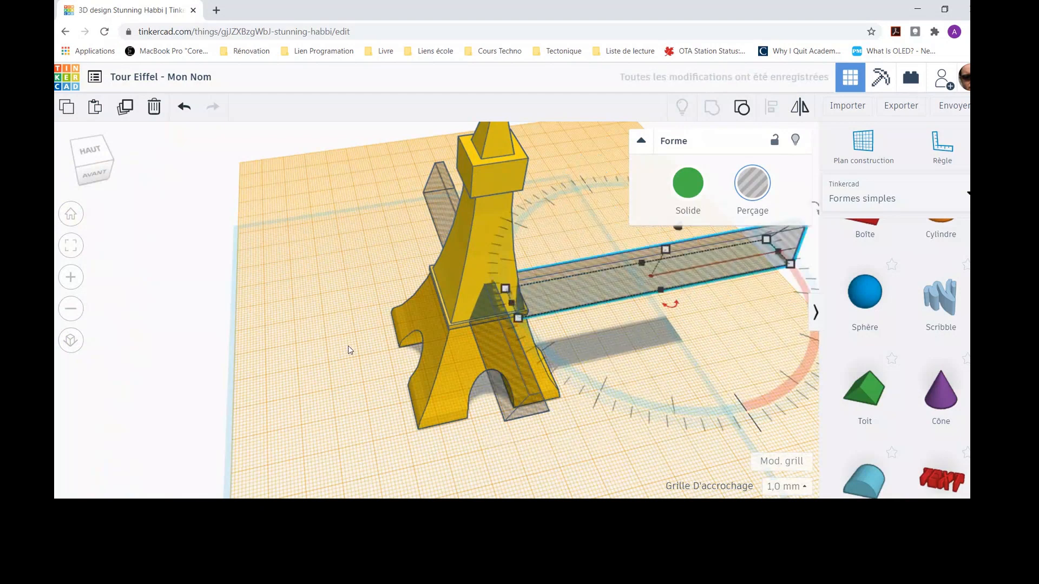
# - Move the rotated hole through the tower just above the platform so it crosses the first hole
pyautogui.moveTo(351, 351); pyautogui.dragTo(288, 350, button='right')
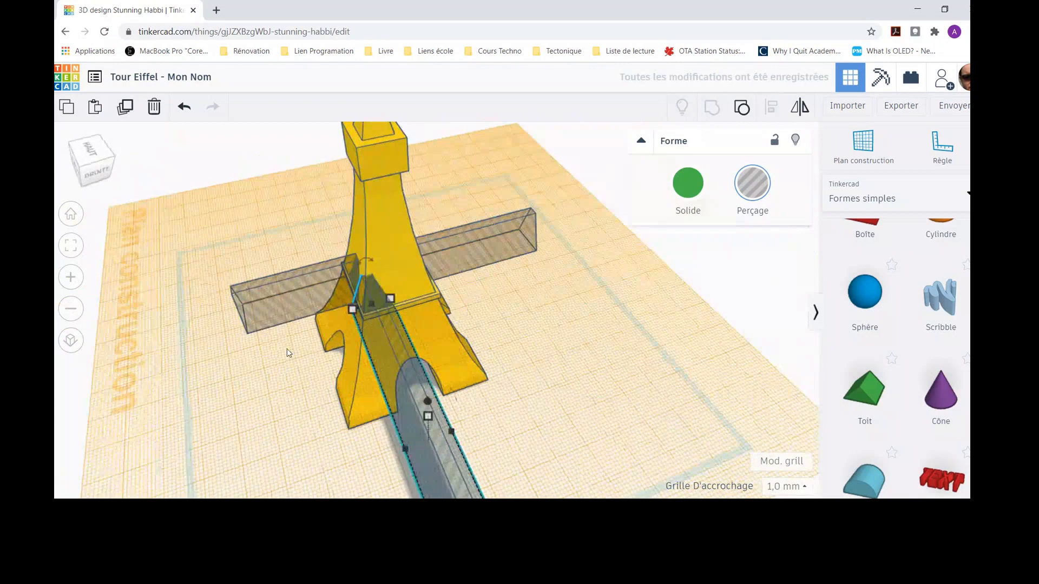
pyautogui.moveTo(404, 339); pyautogui.dragTo(405, 289)
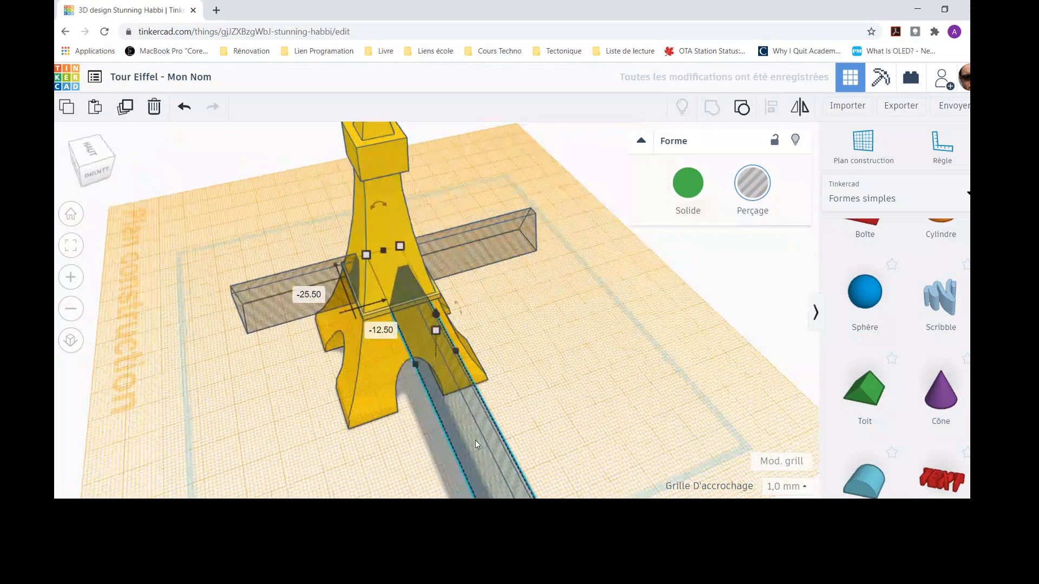
pyautogui.moveTo(475, 440); pyautogui.dragTo(420, 329)
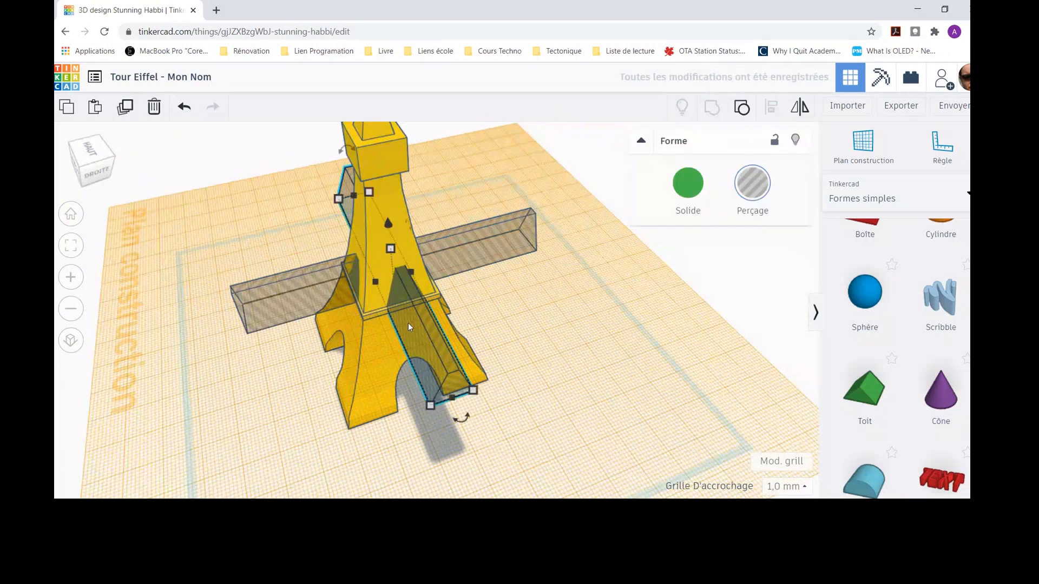
# - Align the second hole with the tower so it is centred across the adjacent face
pyautogui.keyDown('shift'); pyautogui.click(386, 186); pyautogui.keyUp('shift')
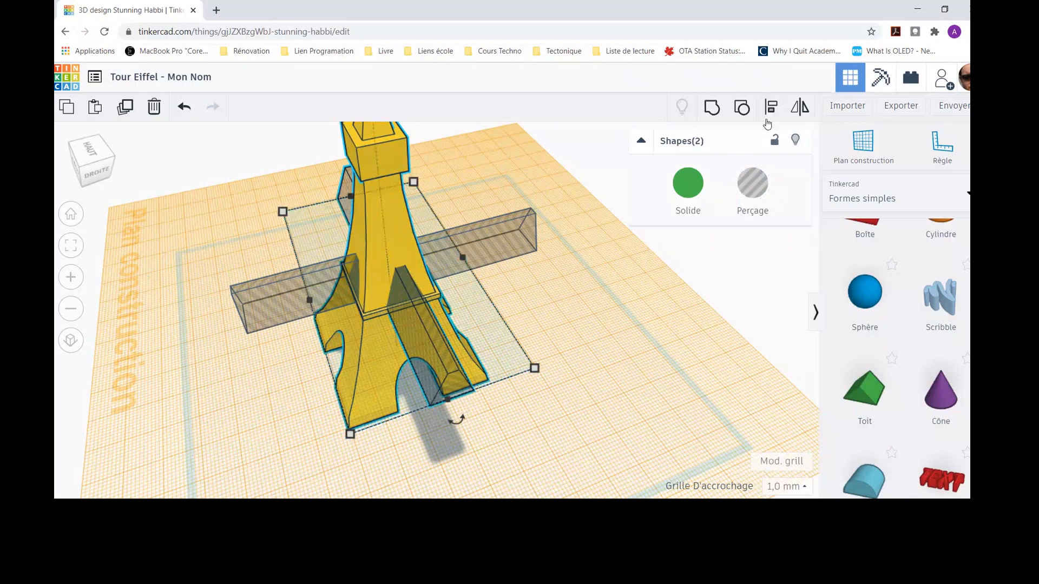
pyautogui.click(773, 108)
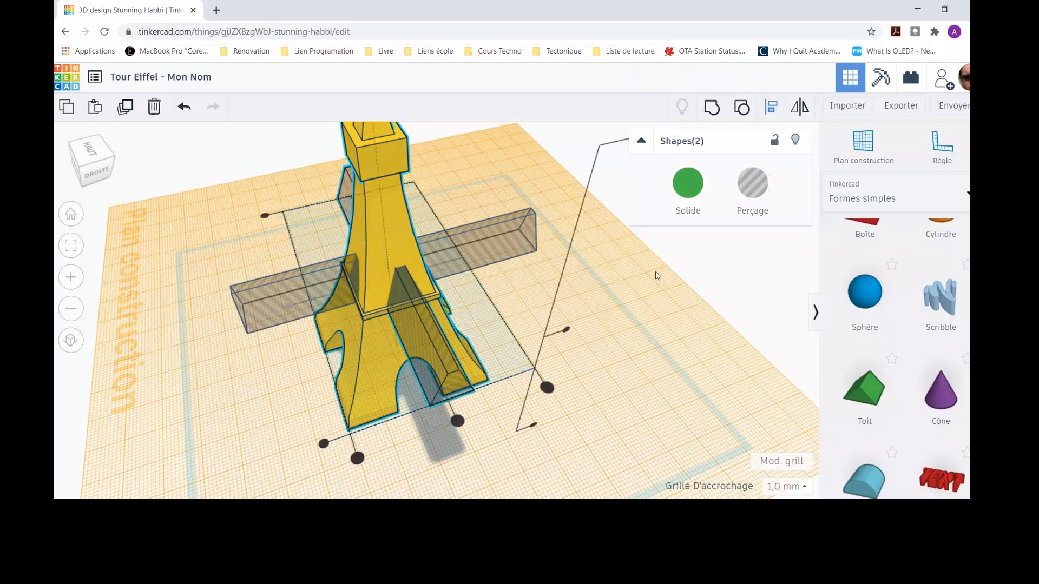
pyautogui.click(457, 421)
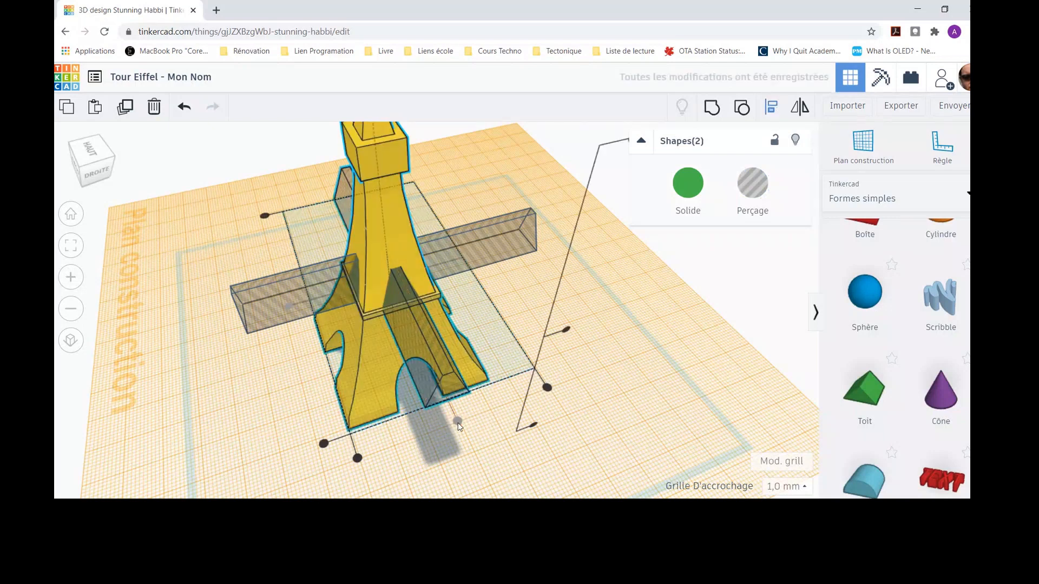
pyautogui.click(219, 436)
# - Reset the construction plane to the base grid
pyautogui.moveTo(188, 415); pyautogui.dragTo(254, 388, button='right')
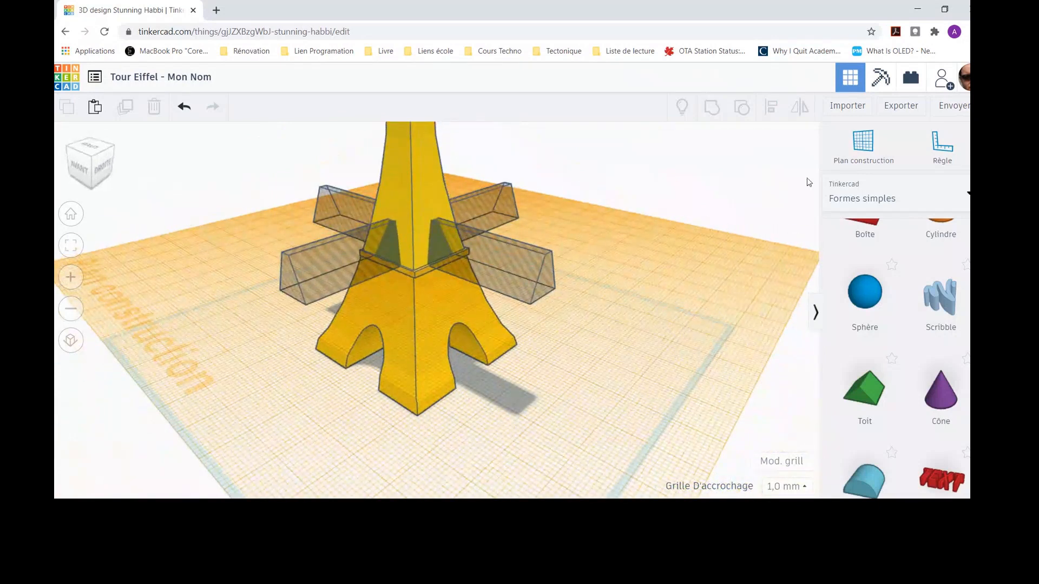
pyautogui.click(689, 165)
pyautogui.moveTo(637, 296); pyautogui.dragTo(704, 320, button='right')
pyautogui.scroll(-3, 705, 321)
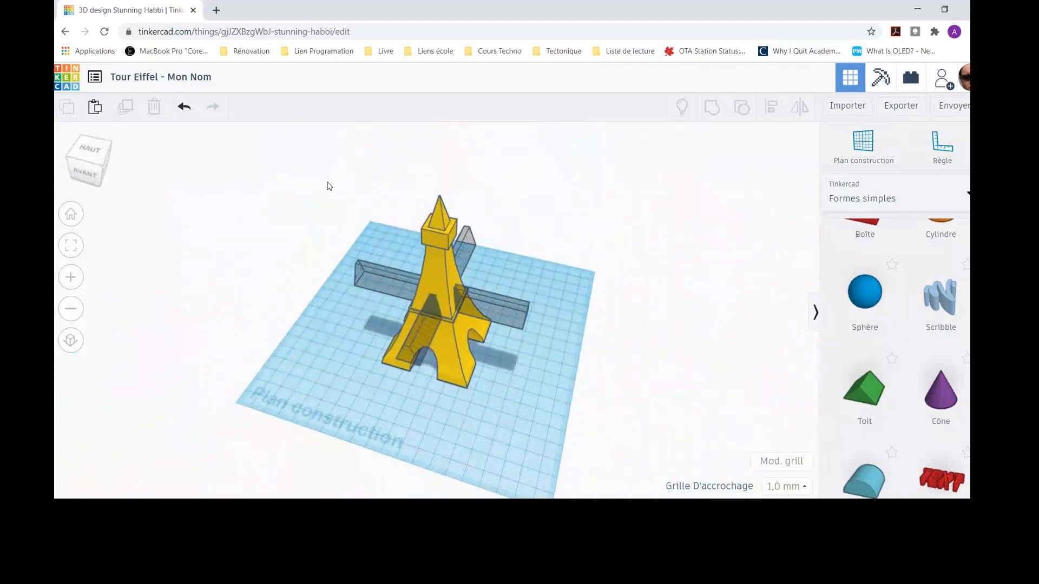
# - Group the tower with both trapezoidal holes to cut the second-level openings on all four faces
pyautogui.moveTo(483, 336); pyautogui.dragTo(635, 460)
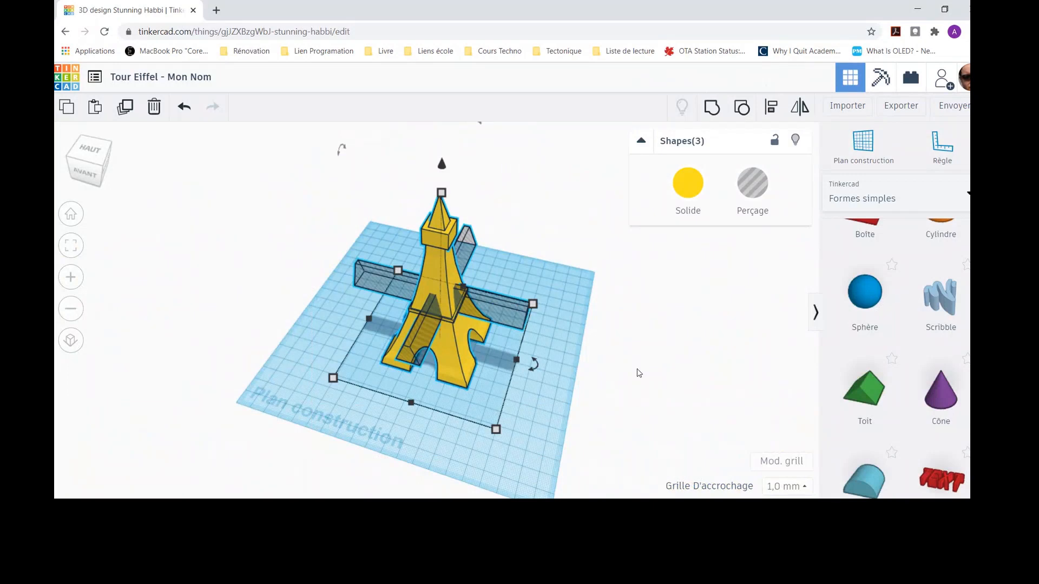
pyautogui.click(712, 109)
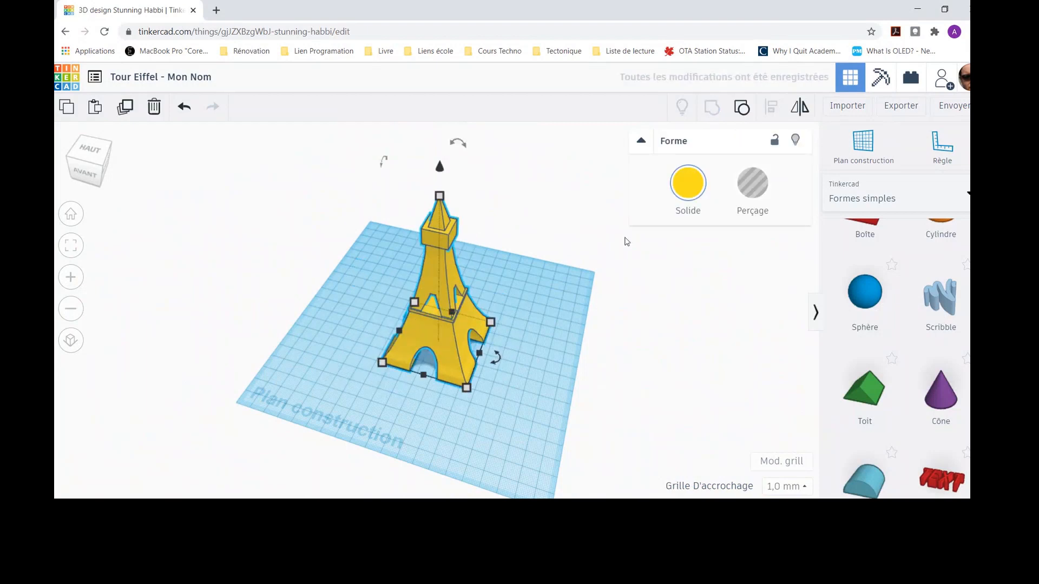
pyautogui.click(544, 358)
# - Inspect the tower from all sides, including the openings above the platform
pyautogui.moveTo(543, 358); pyautogui.dragTo(287, 310, button='right')
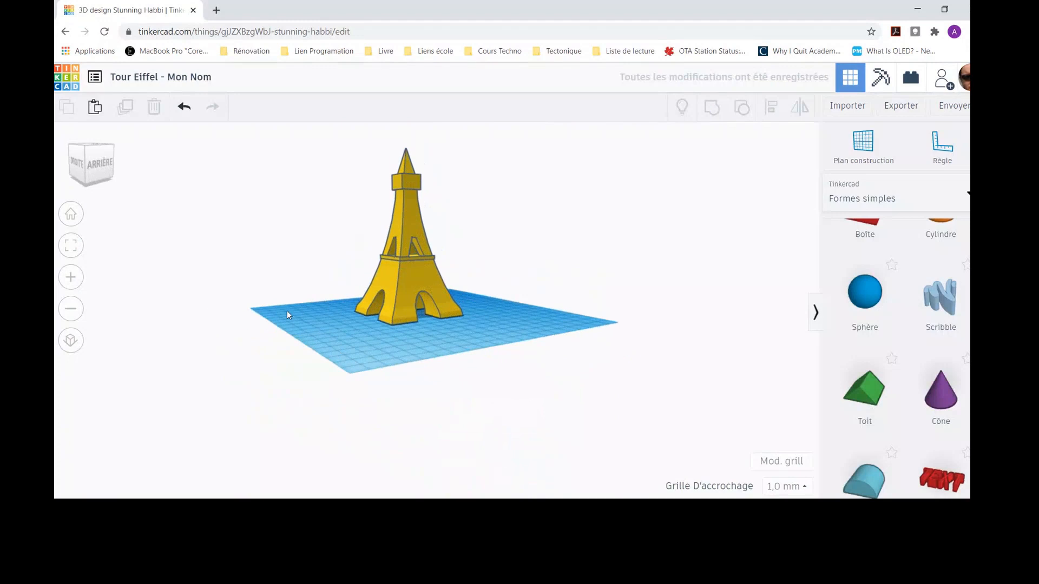
pyautogui.moveTo(455, 307); pyautogui.dragTo(266, 315, button='right')
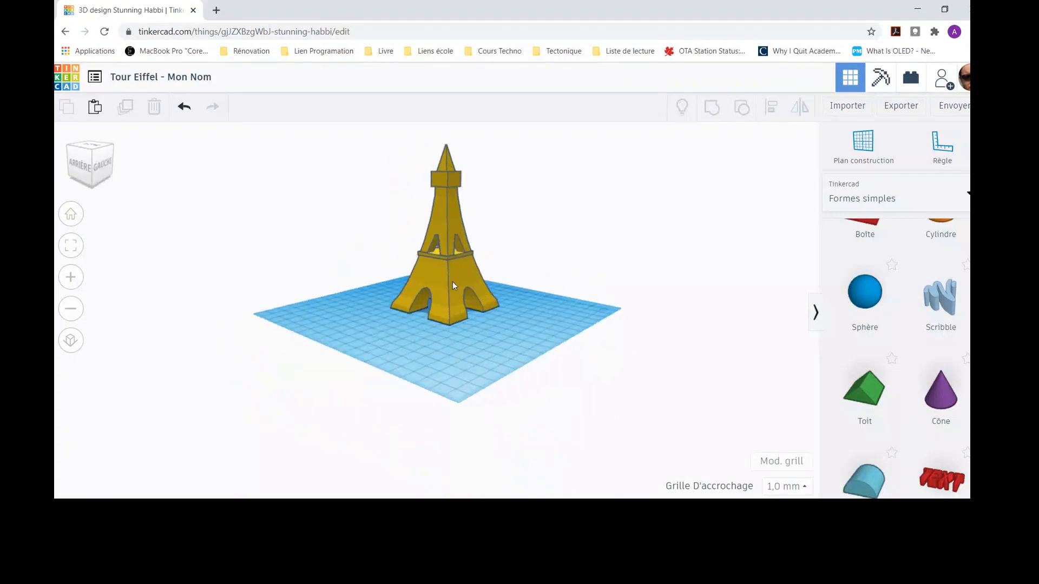
pyautogui.moveTo(543, 255); pyautogui.dragTo(240, 284, button='right')
pyautogui.moveTo(545, 336); pyautogui.dragTo(437, 354, button='right')
pyautogui.scroll(5, 484, 371)
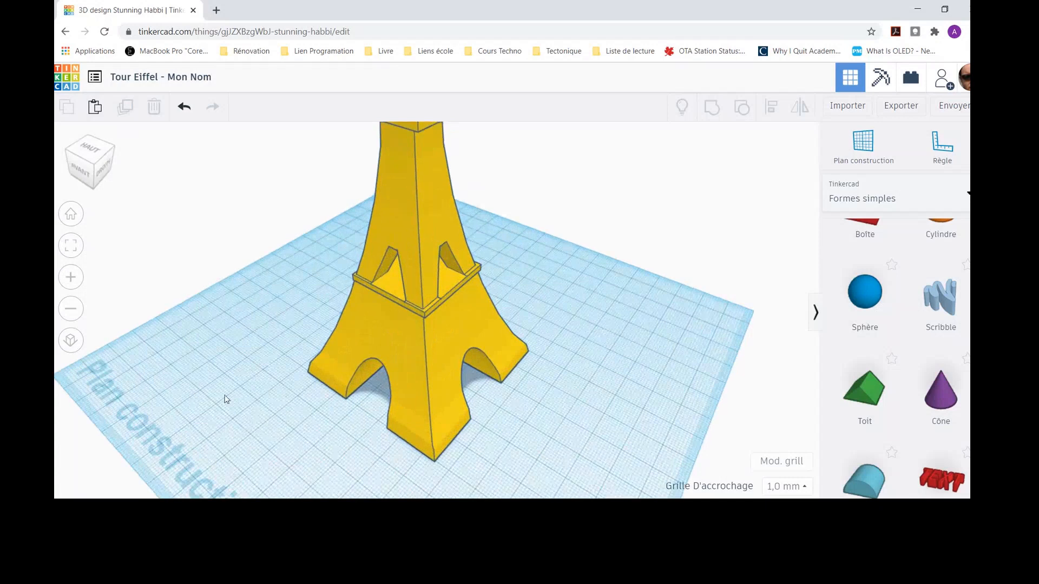
pyautogui.moveTo(225, 399); pyautogui.dragTo(232, 313, button='right')
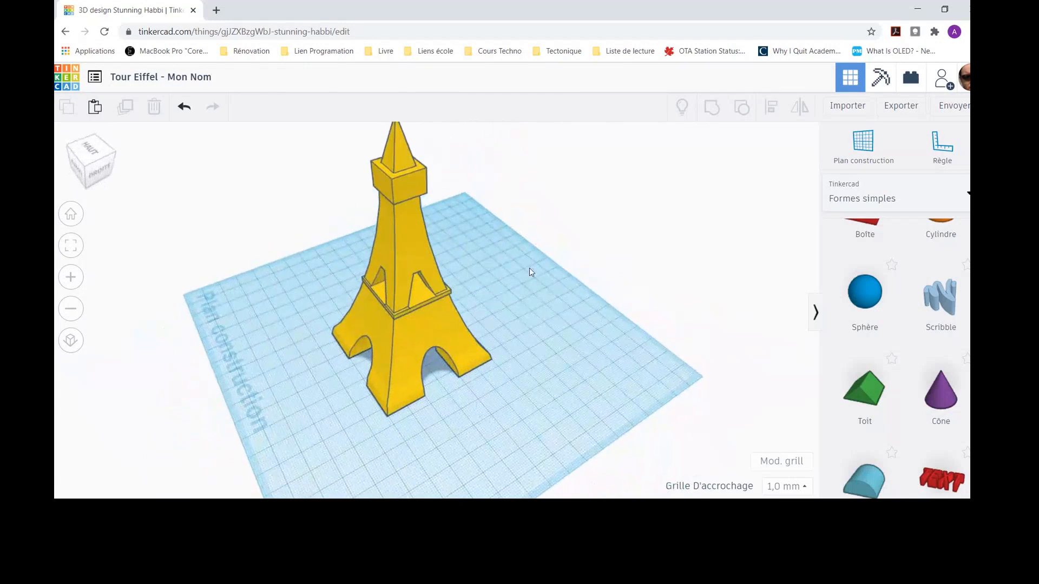